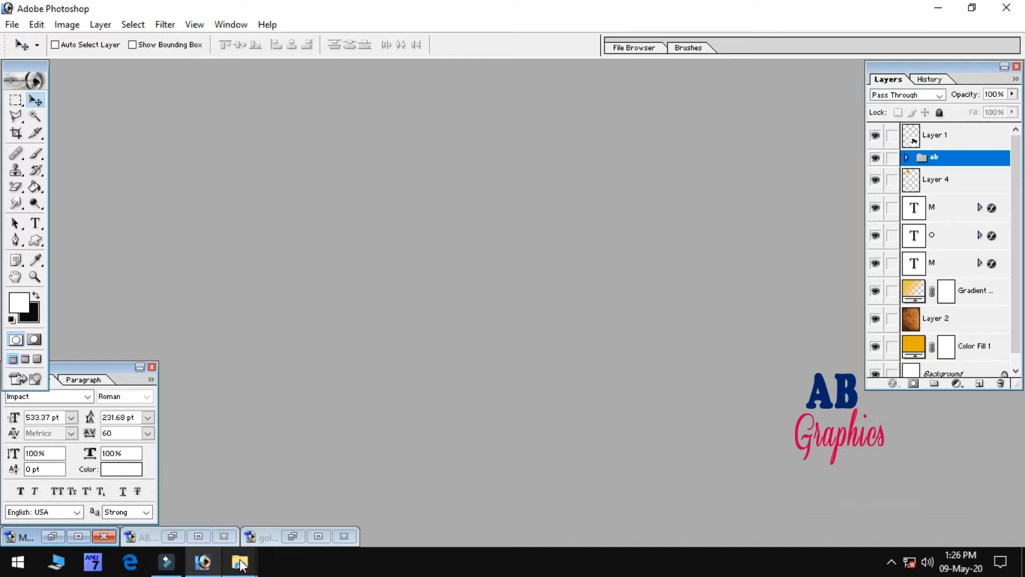
# - Switch to File Explorer and open the project folder on the Desktop
pyautogui.moveTo(240, 562)
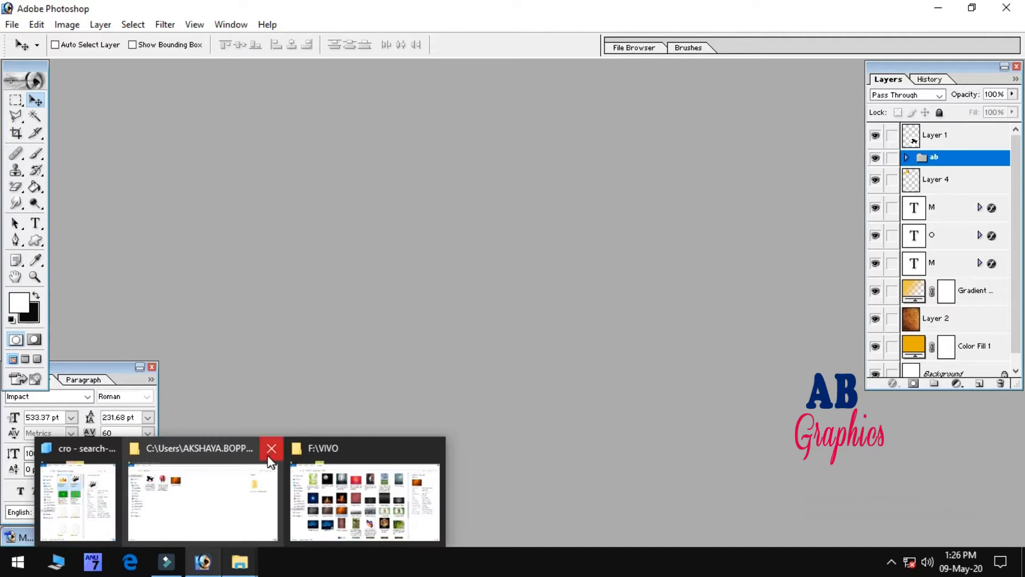
pyautogui.moveTo(243, 468)
pyautogui.click(210, 451)
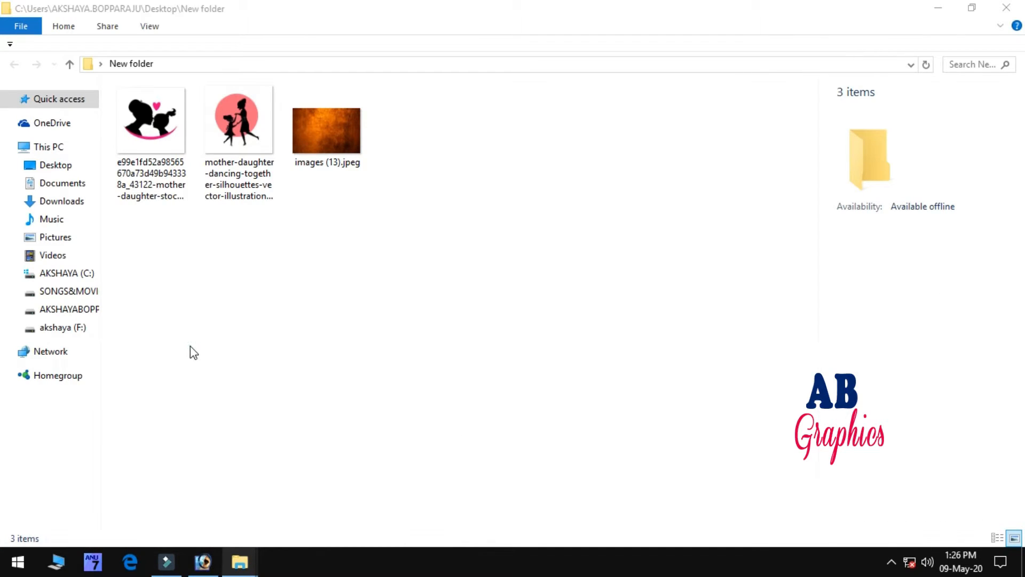
pyautogui.rightClick(196, 135)
pyautogui.click(245, 194)
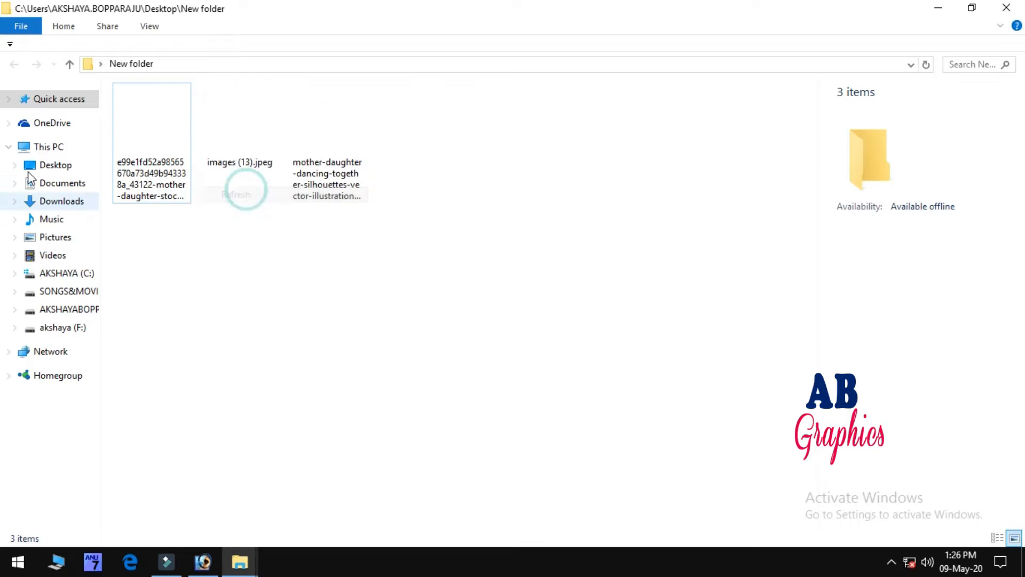
pyautogui.click(53, 165)
pyautogui.click(160, 128)
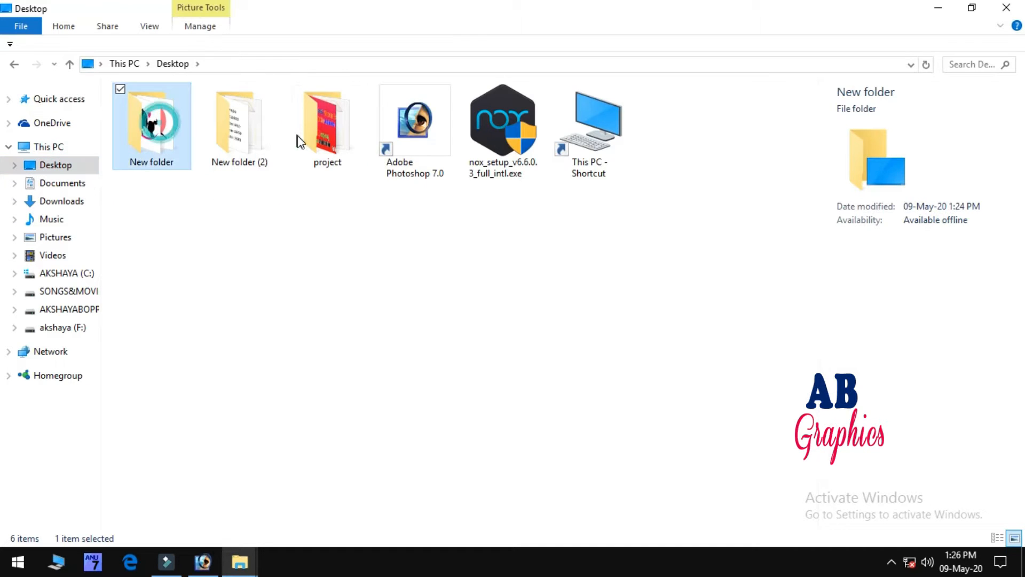
pyautogui.doubleClick(342, 155)
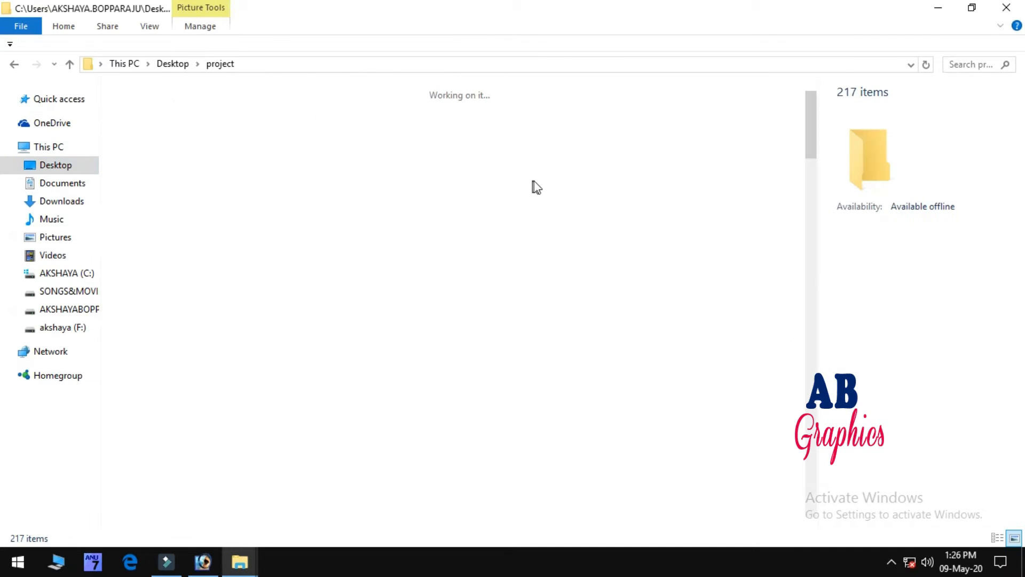
# - Search the project folder for "mom" and open the MOM.jpg poster as a reference
pyautogui.scroll(-5, 579, 257)
pyautogui.scroll(-3, 579, 258)
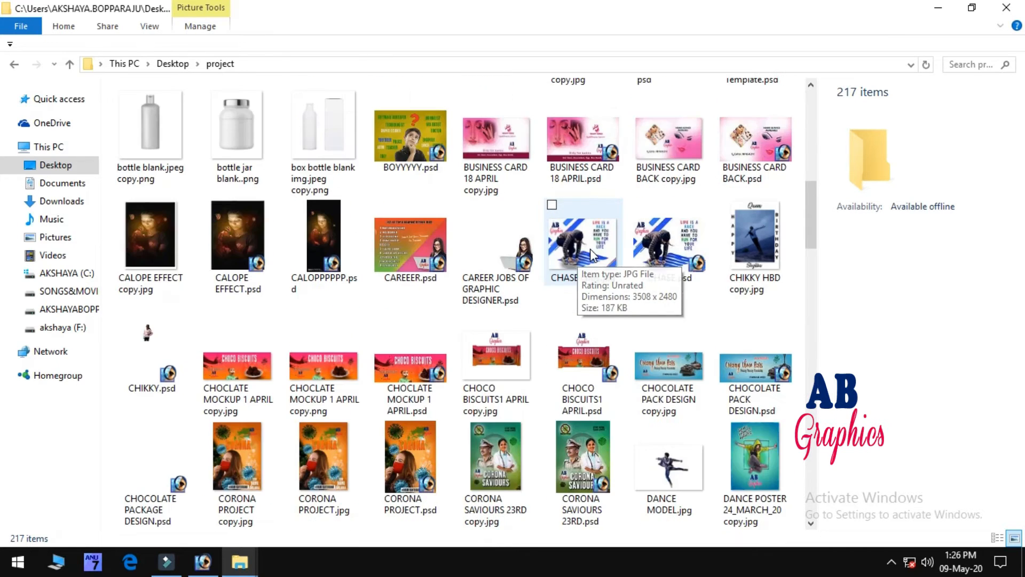
pyautogui.scroll(8, 579, 258)
pyautogui.click(982, 61)
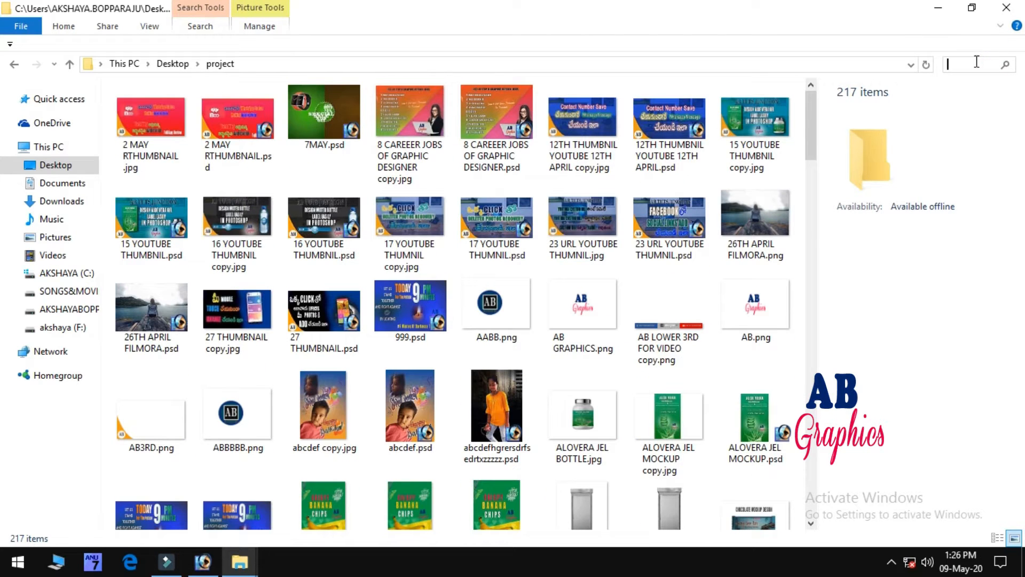
pyautogui.write('mom')
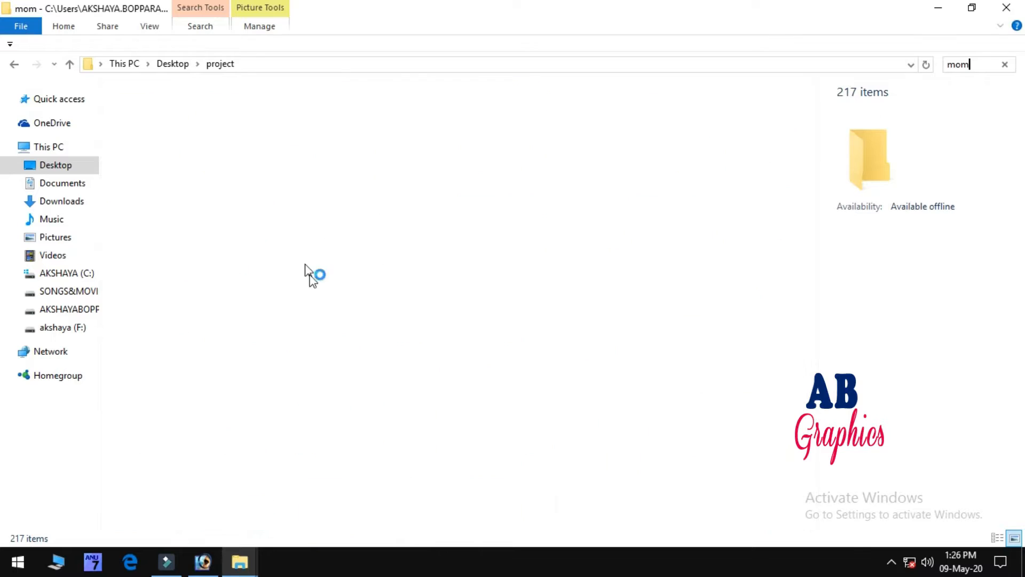
pyautogui.click(152, 133)
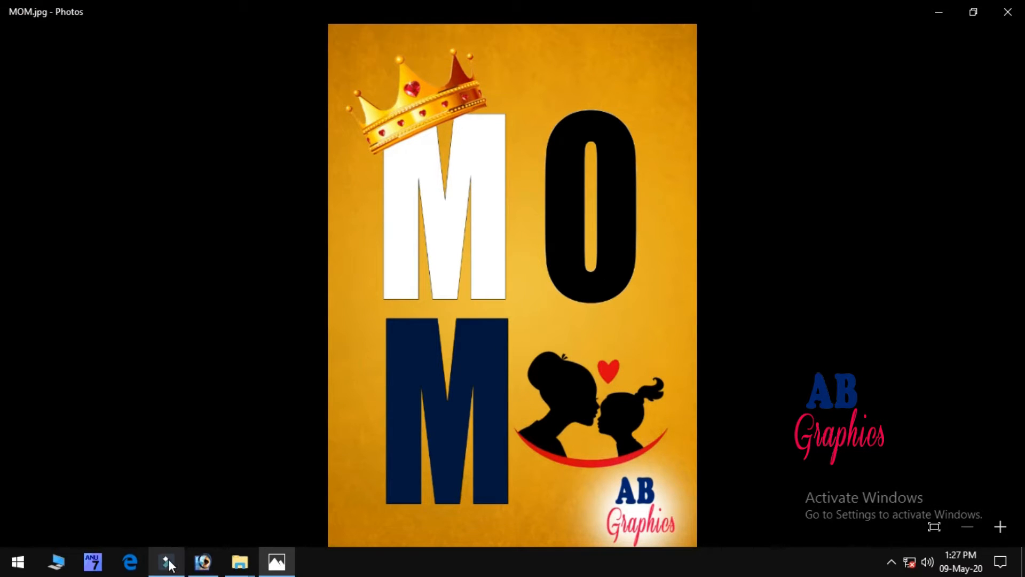
# - Switch back to Photoshop and create a white A3 RGB document named MOM 1 at 300 pixels/inch
pyautogui.click(202, 560)
pyautogui.click(213, 570)
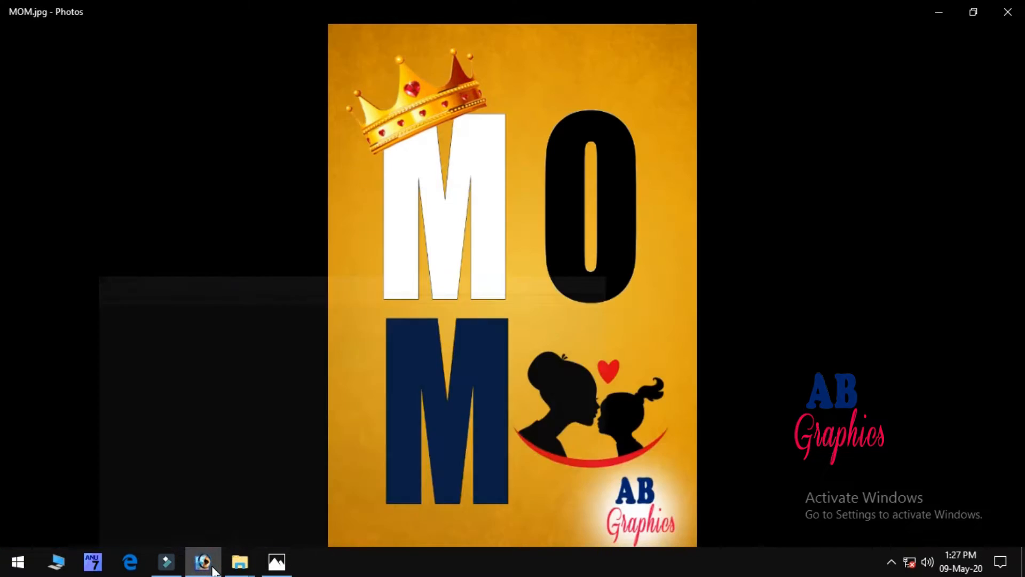
pyautogui.click(207, 559)
pyautogui.click(12, 25)
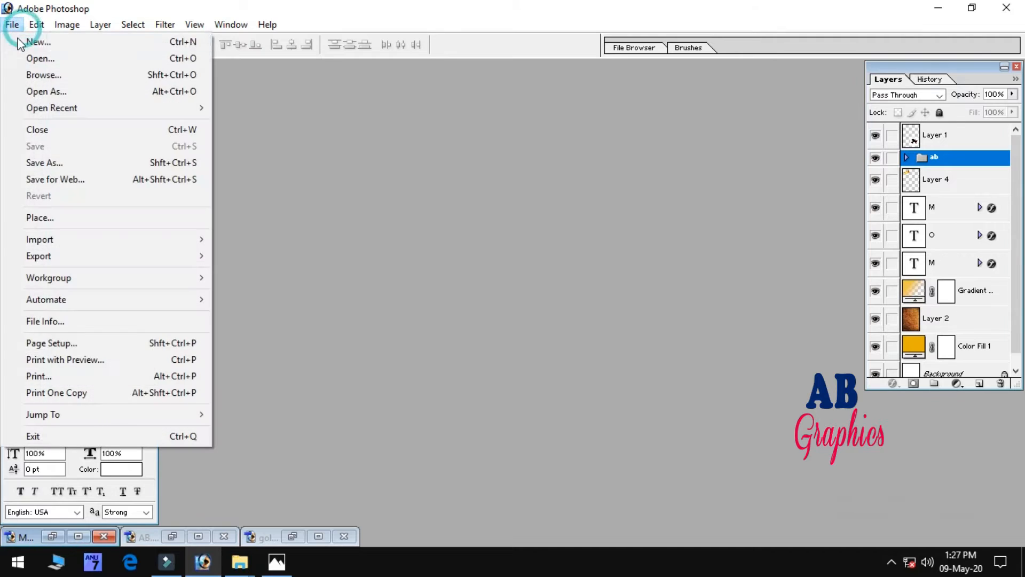
pyautogui.click(37, 40)
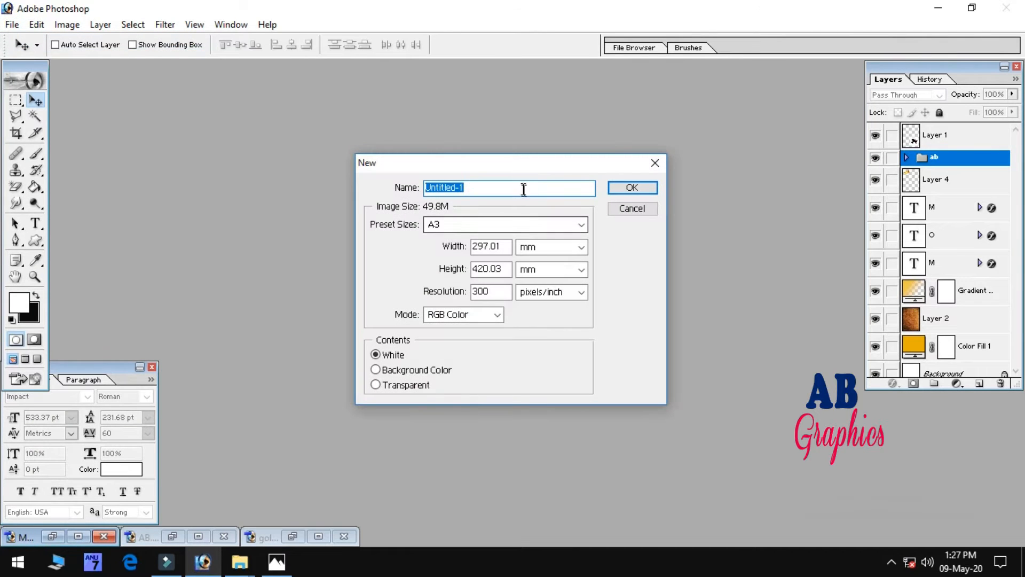
pyautogui.write('m')
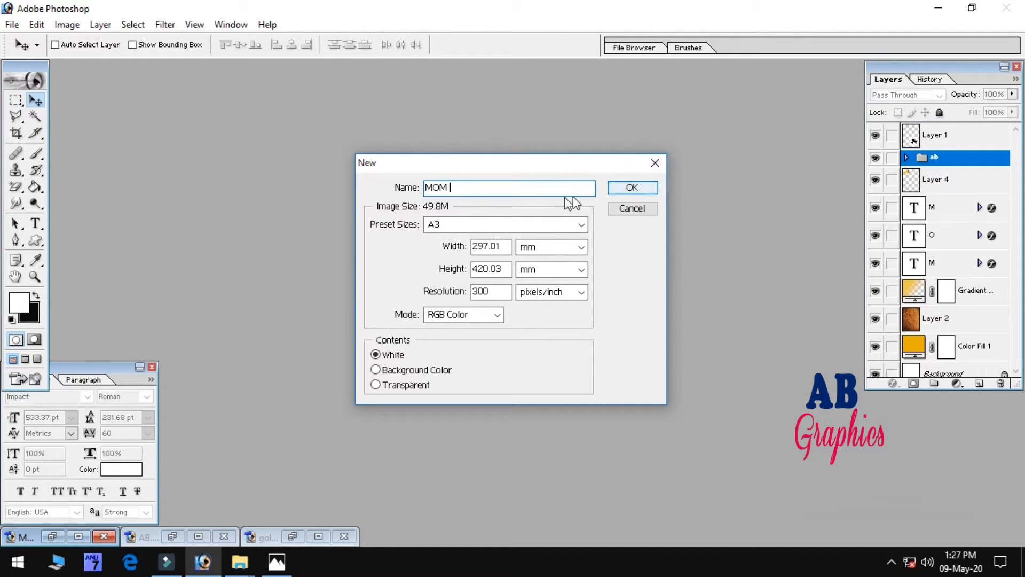
pyautogui.click(628, 188)
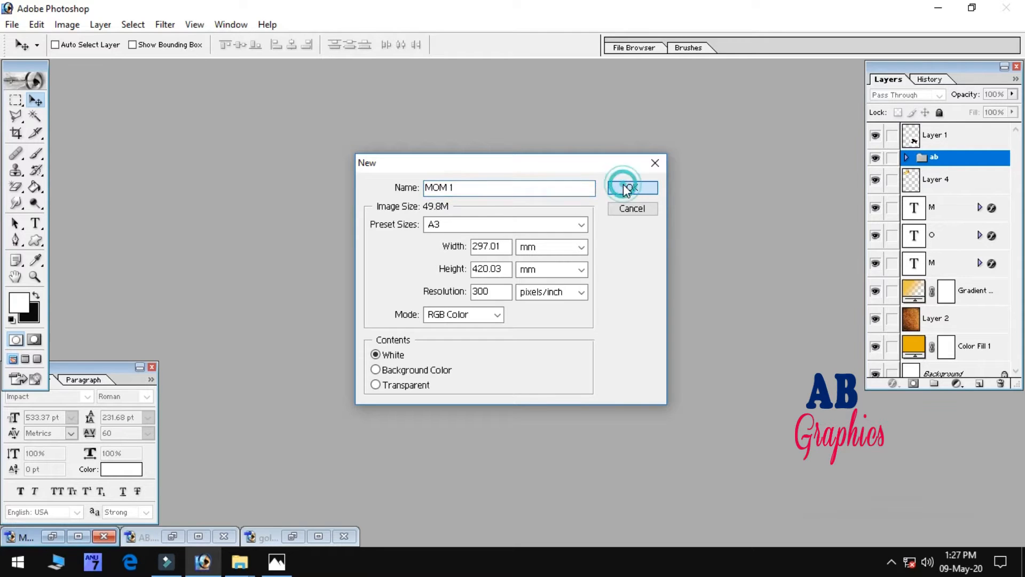
pyautogui.click(282, 98)
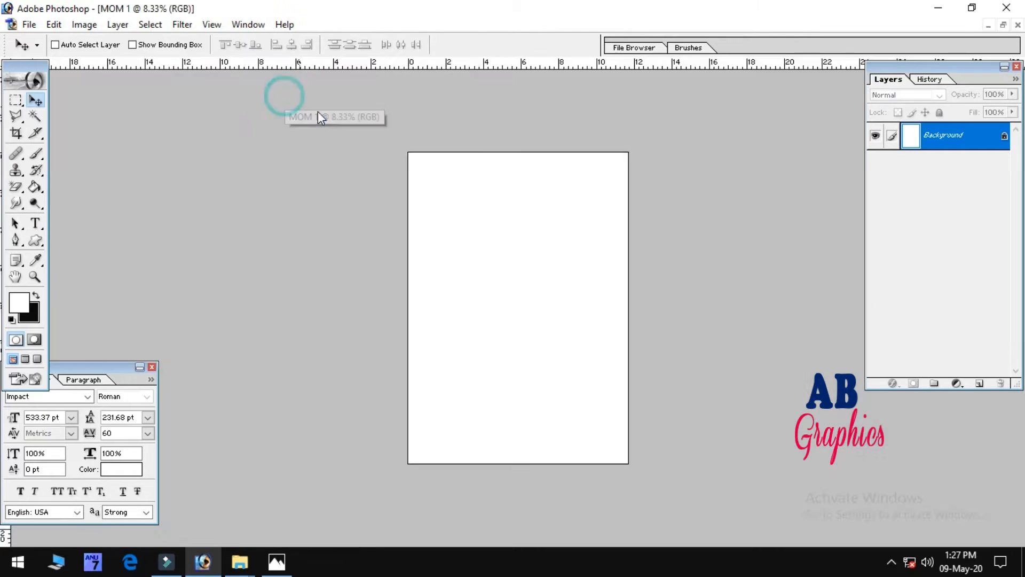
pyautogui.hotkey('ctrl', '+')
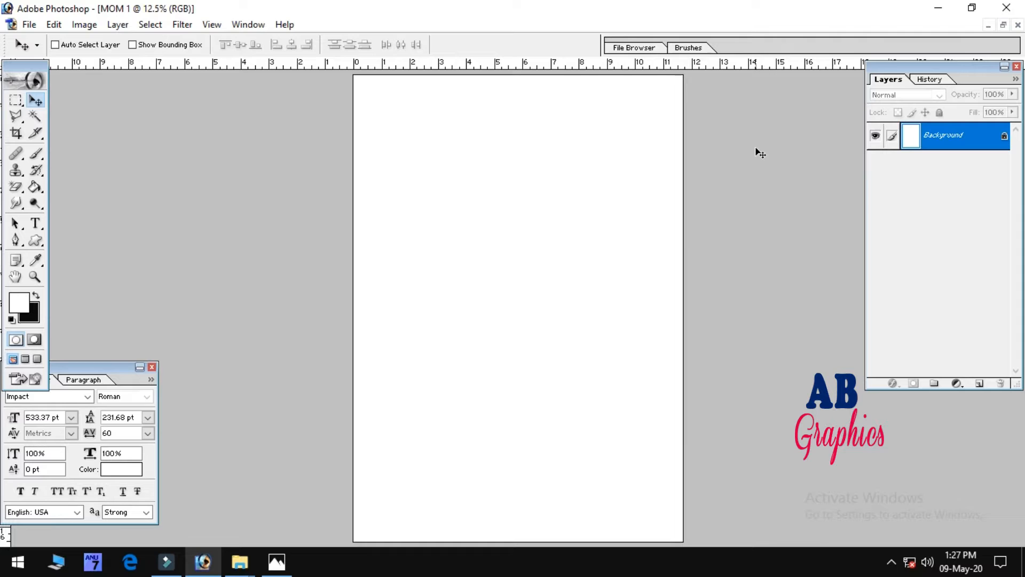
# - Add the letter M as black Impact text at 533.37 pt on the blank page
pyautogui.click(36, 222)
pyautogui.click(419, 188)
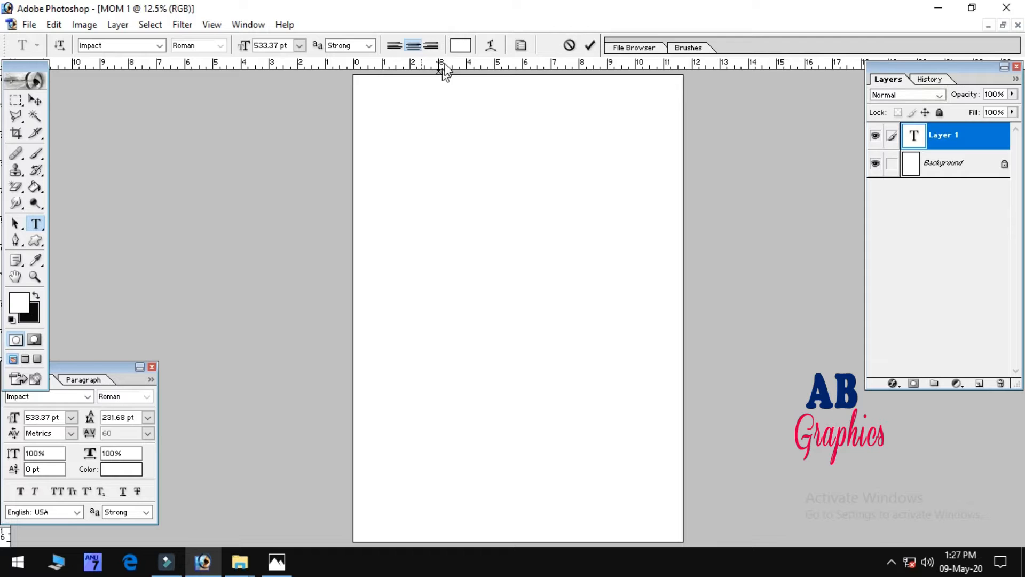
pyautogui.click(460, 44)
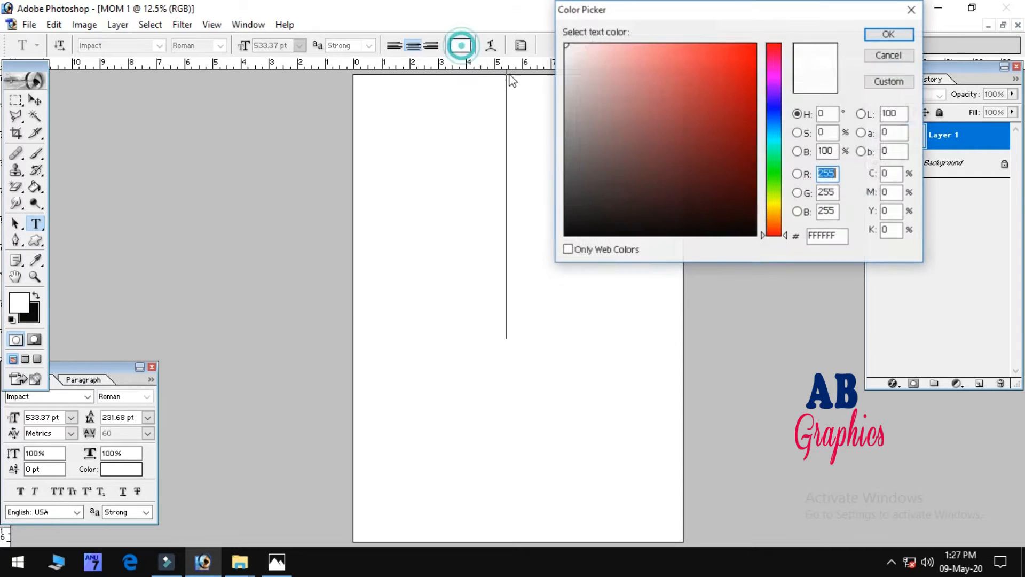
pyautogui.click(888, 34)
pyautogui.write('M')
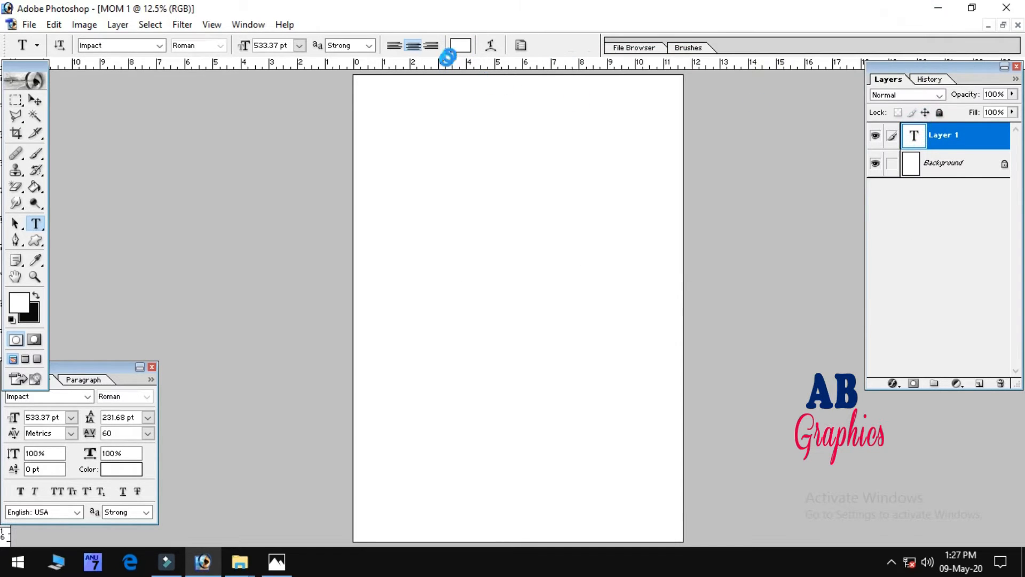
pyautogui.click(462, 46)
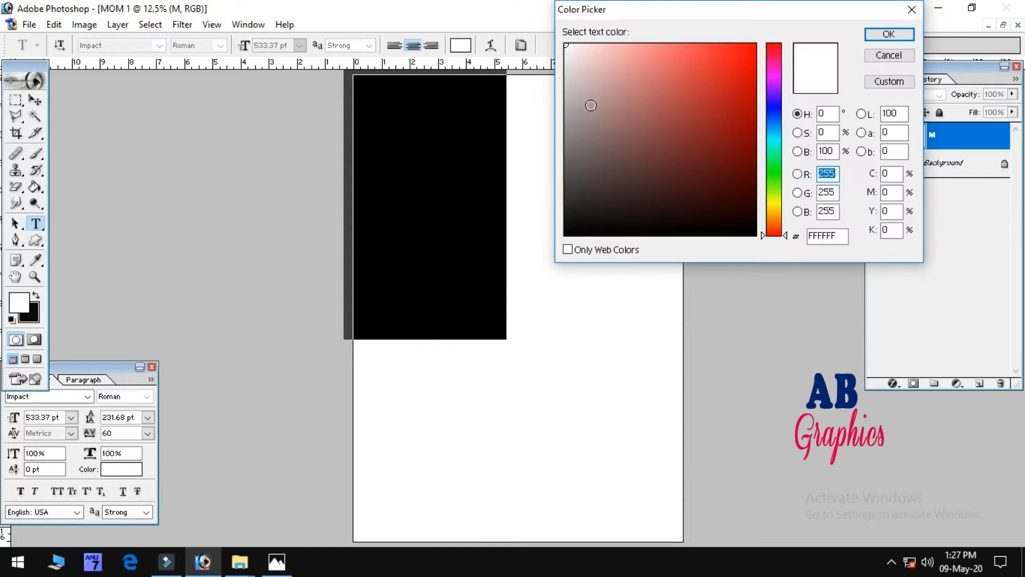
pyautogui.click(889, 35)
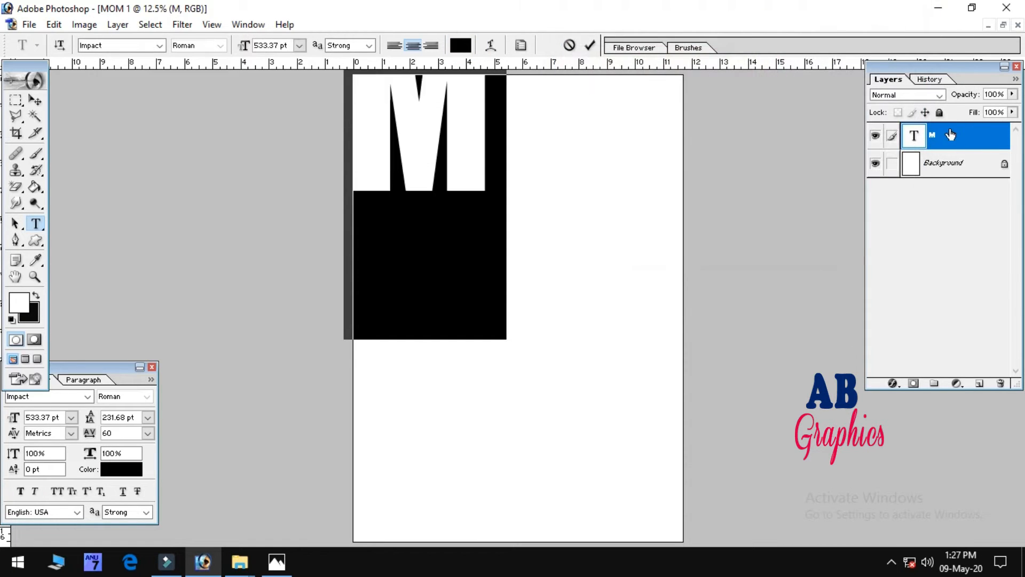
# - Move the letter M fully onto the page, into its upper-left area with a margin around it
pyautogui.click(35, 100)
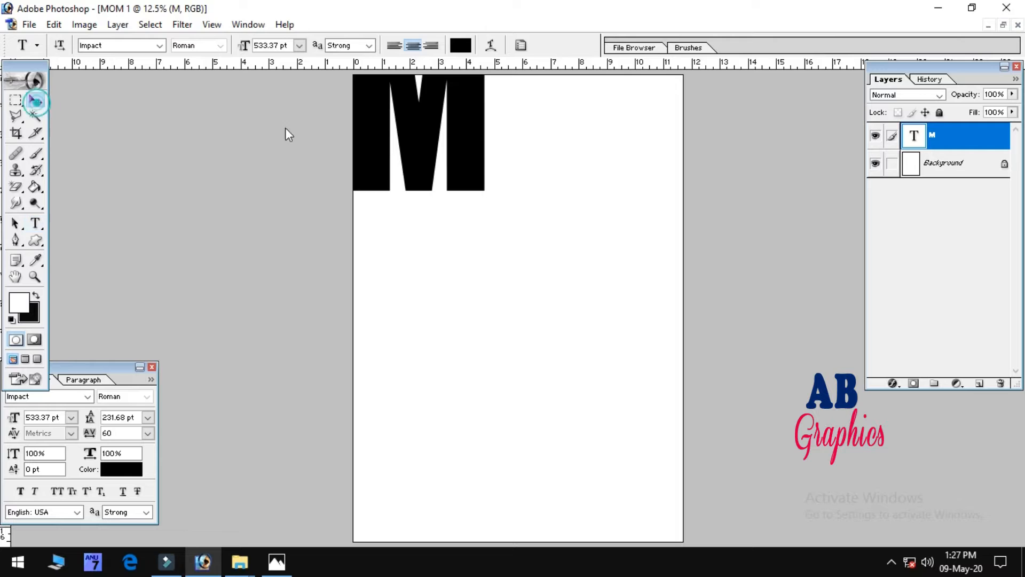
pyautogui.moveTo(384, 128); pyautogui.dragTo(437, 298)
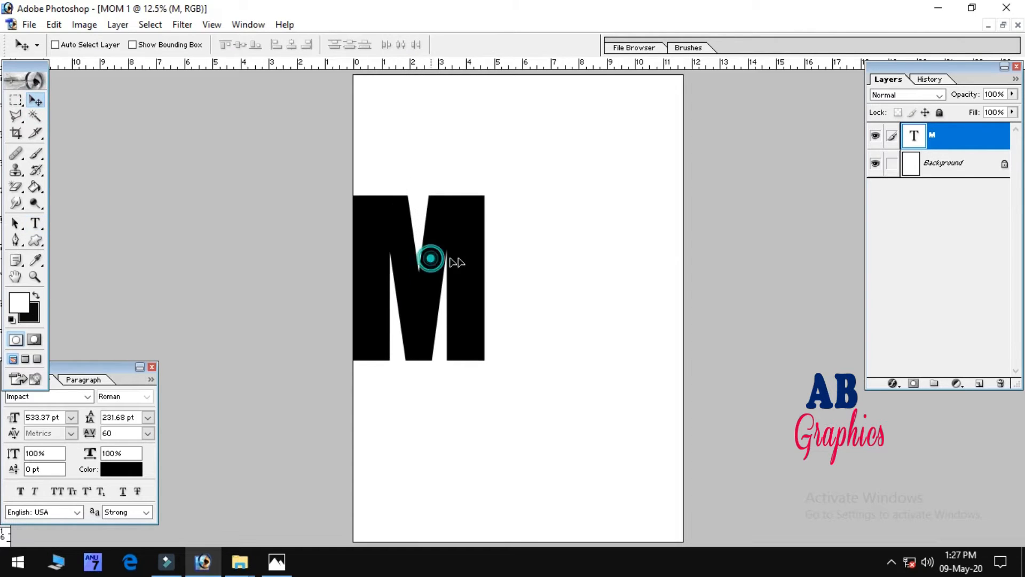
pyautogui.moveTo(428, 256); pyautogui.dragTo(444, 203)
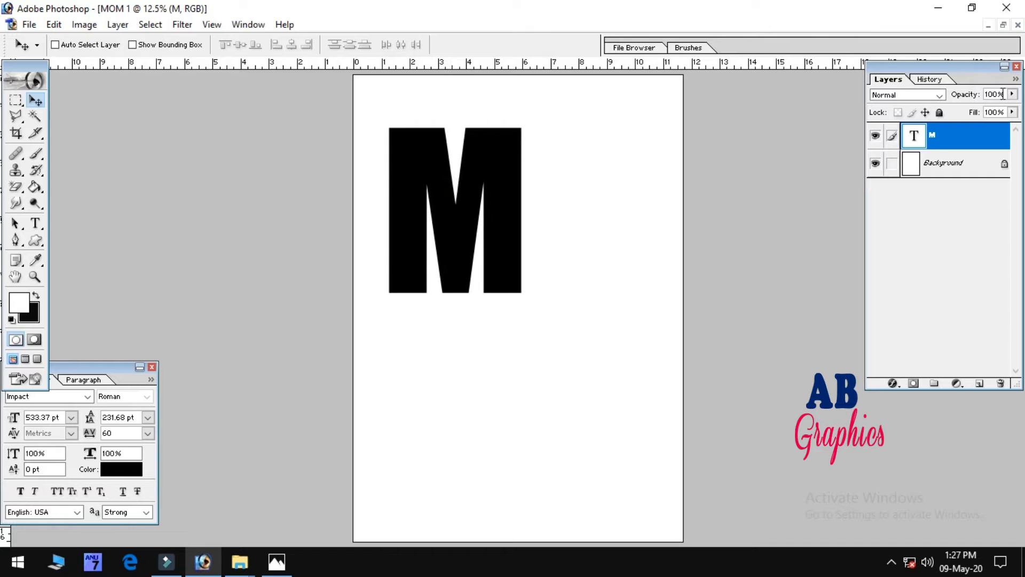
# - Duplicate the M text layer, change the copy's text to O, and place it to the right of the M
pyautogui.moveTo(926, 134); pyautogui.dragTo(931, 131)
pyautogui.hotkey('ctrl', 'j')
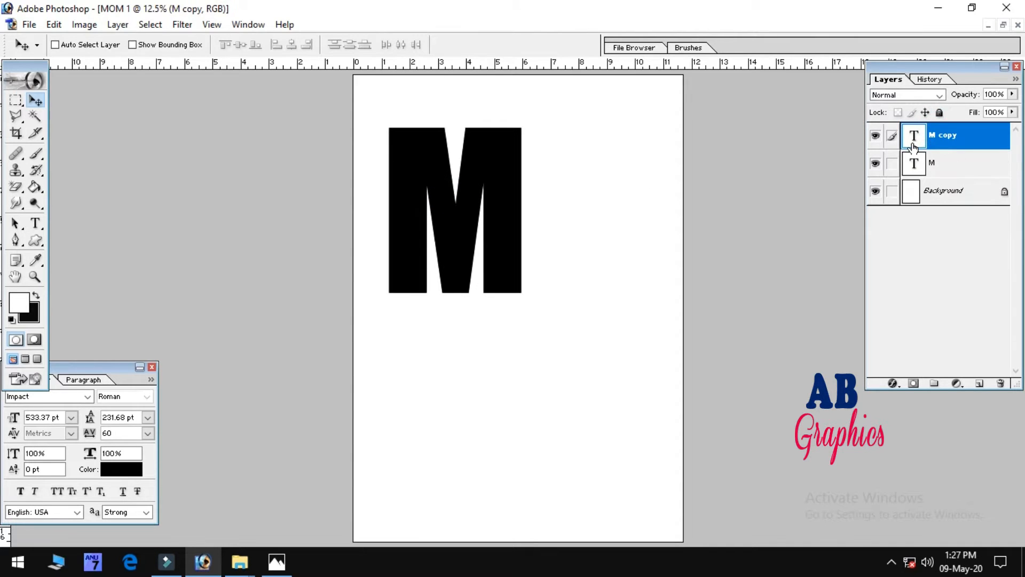
pyautogui.doubleClick(913, 146)
pyautogui.write('O')
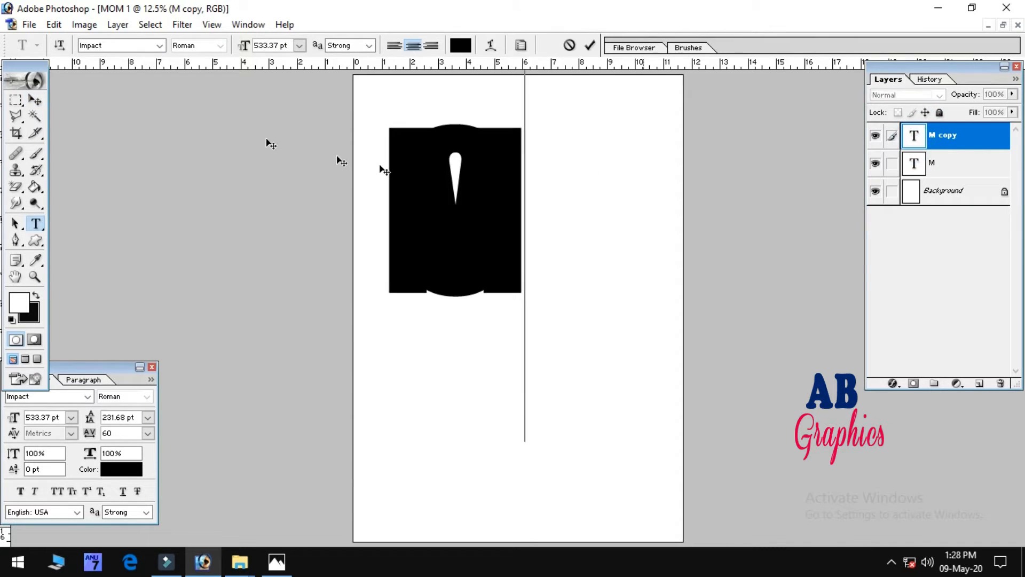
pyautogui.click(35, 100)
pyautogui.moveTo(411, 206); pyautogui.dragTo(645, 232)
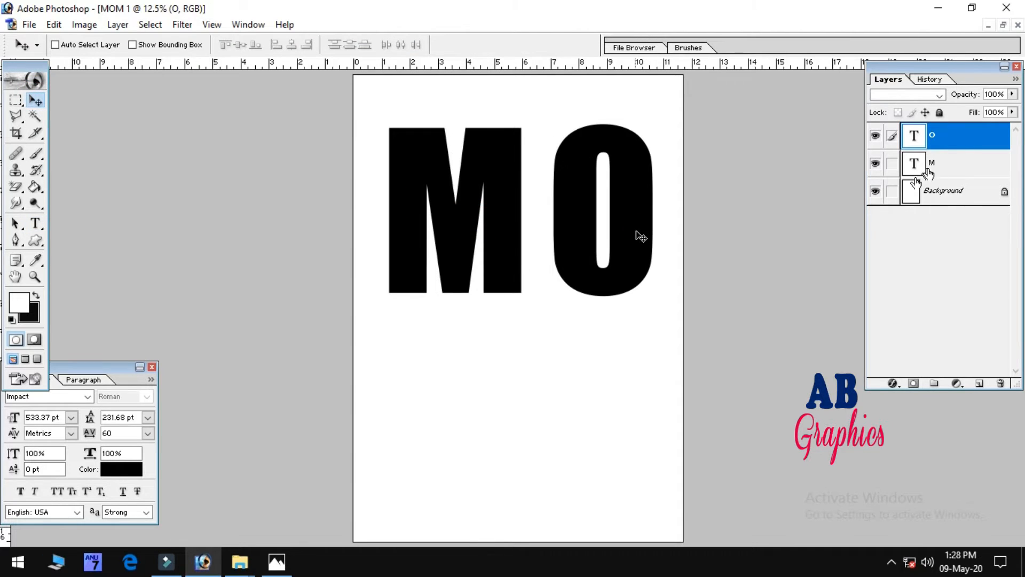
# - Duplicate the O text layer, change the copy's text to M, and align it directly below the first M
pyautogui.hotkey('ctrl', 'j')
pyautogui.doubleClick(914, 136)
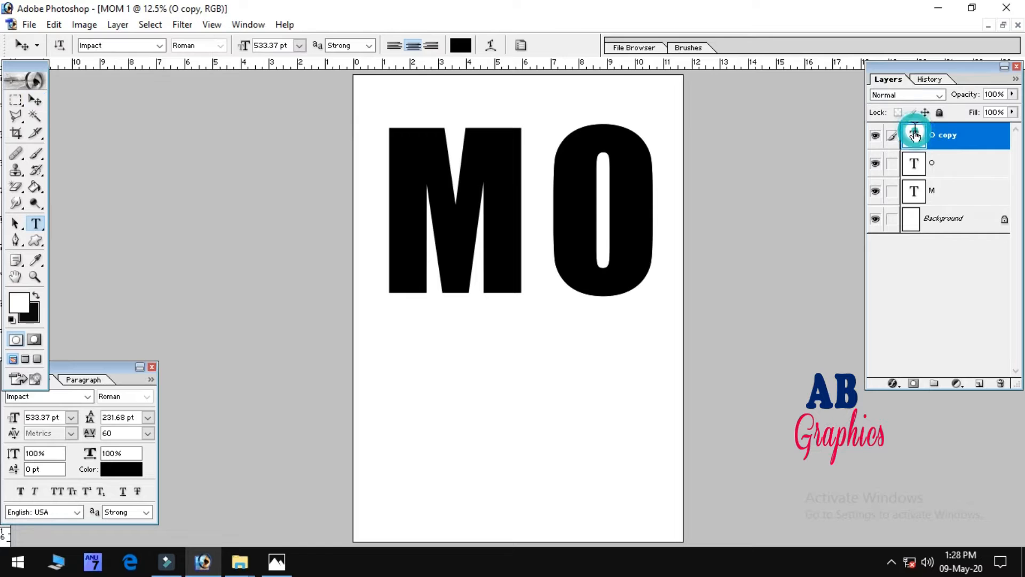
pyautogui.click(35, 100)
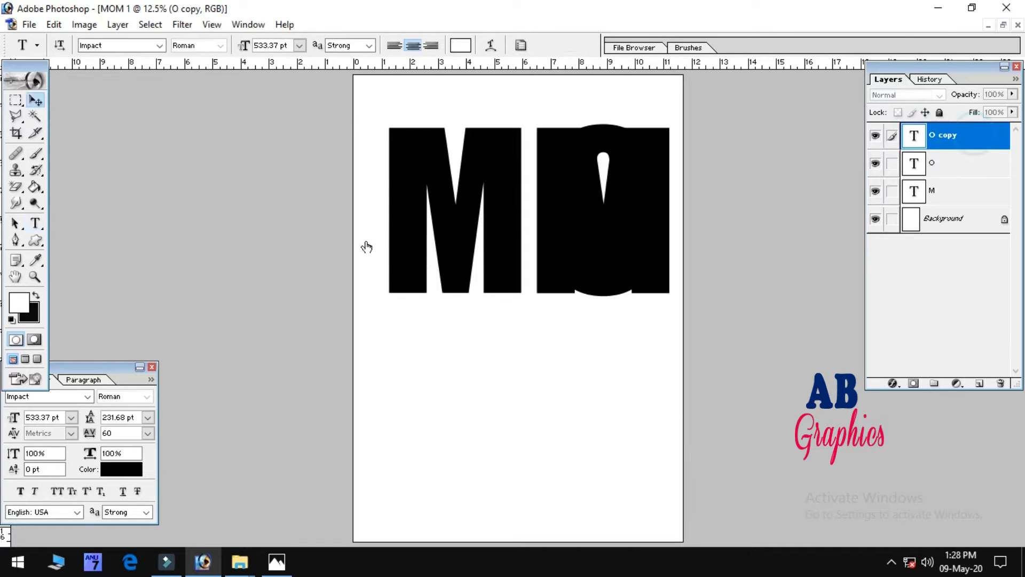
pyautogui.moveTo(591, 273); pyautogui.dragTo(587, 404)
pyautogui.hotkey('ctrl', '0')
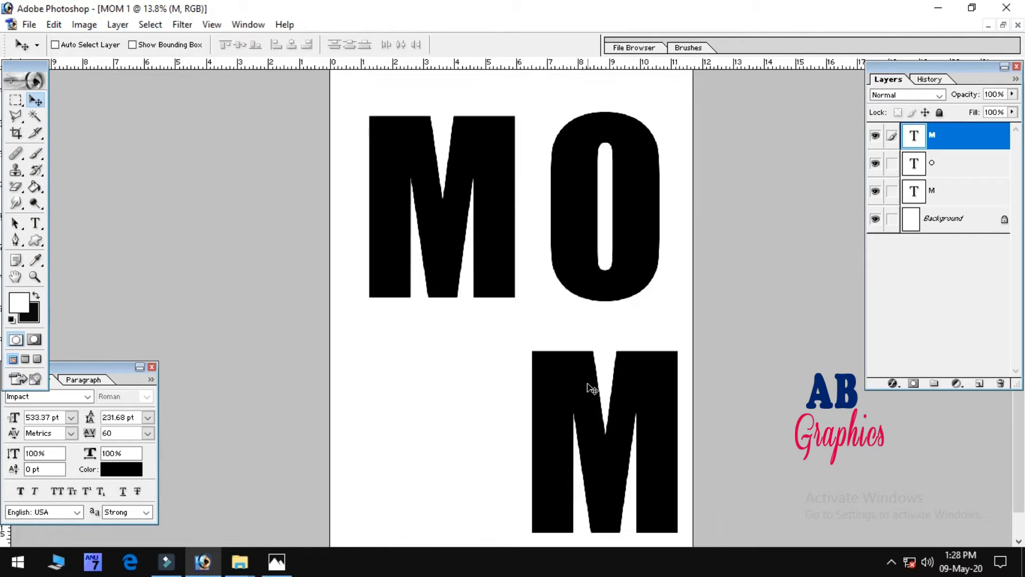
pyautogui.hotkey('ctrl', '-')
pyautogui.moveTo(575, 389); pyautogui.dragTo(450, 390)
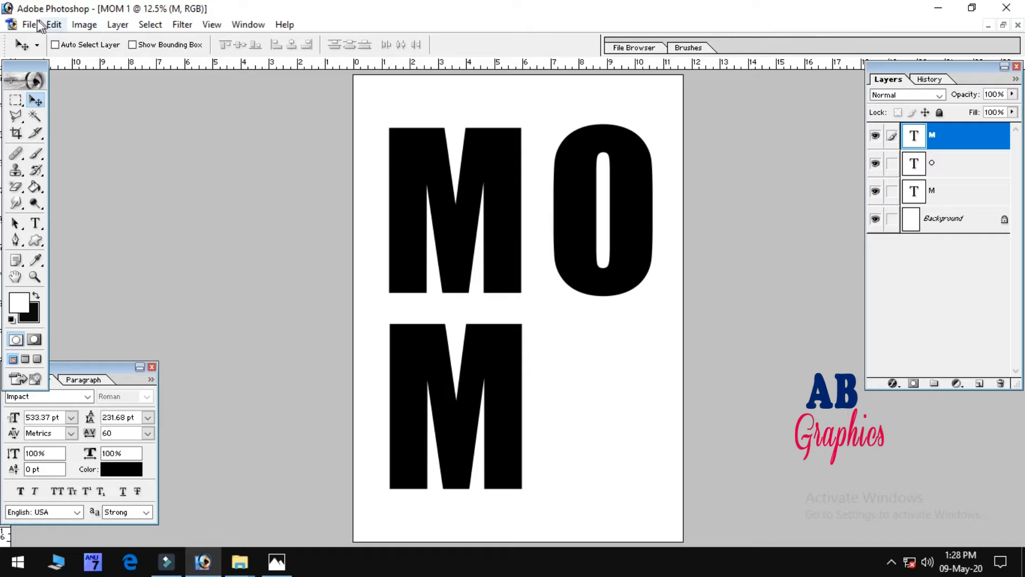
# - Add a gradient fill layer directly above the Background layer and start it from the Black, White preset
pyautogui.click(944, 219)
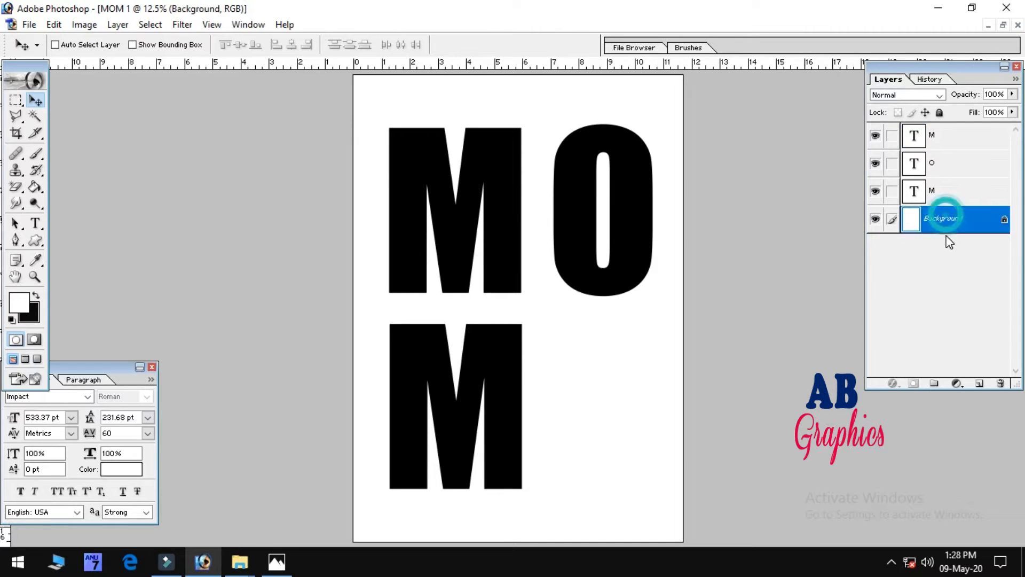
pyautogui.click(978, 383)
pyautogui.click(957, 383)
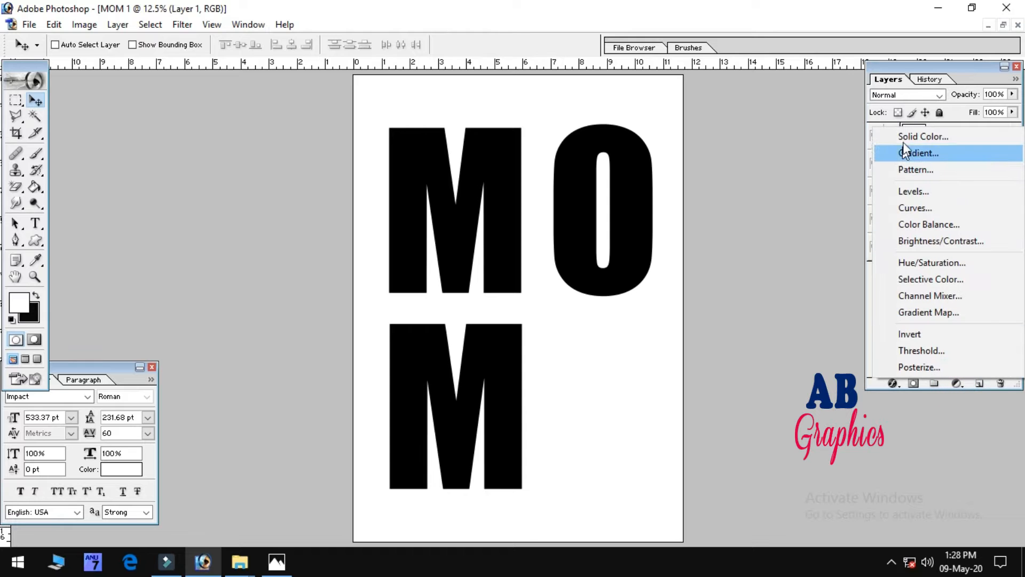
pyautogui.click(913, 153)
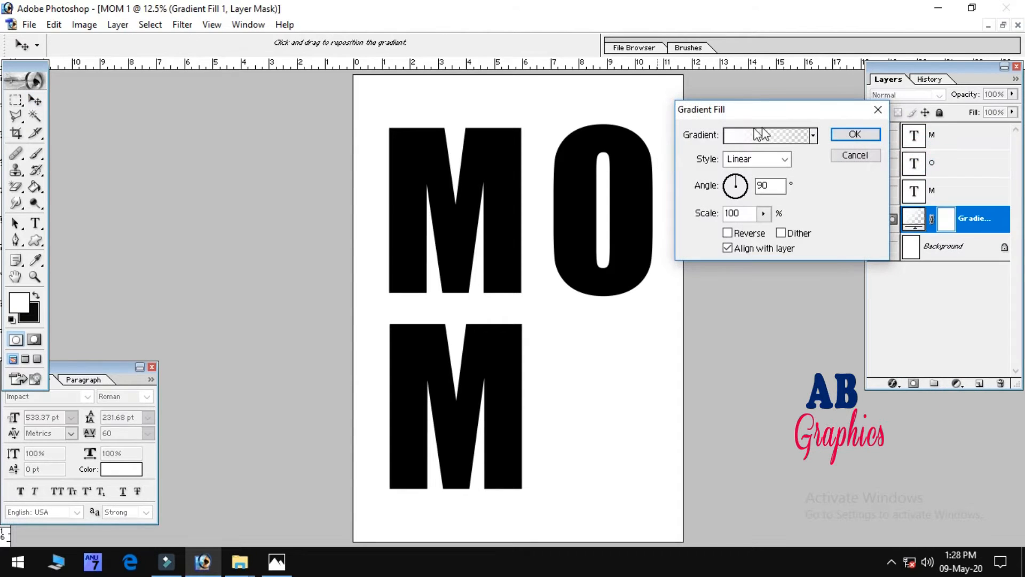
pyautogui.click(768, 137)
pyautogui.click(718, 108)
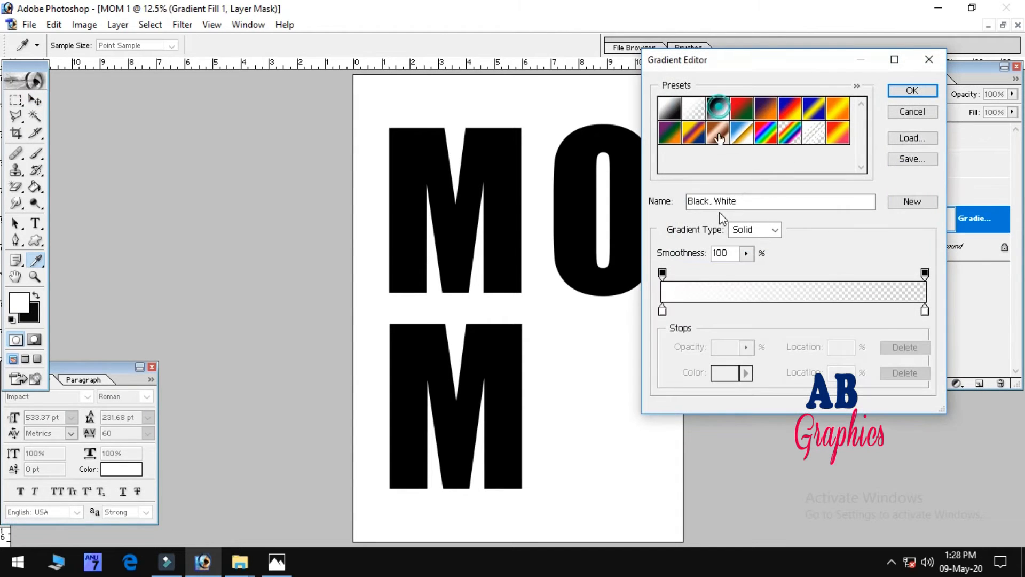
# - Change the gradient's black starting colour stop to a fully saturated orange
pyautogui.click(663, 309)
pyautogui.doubleClick(662, 309)
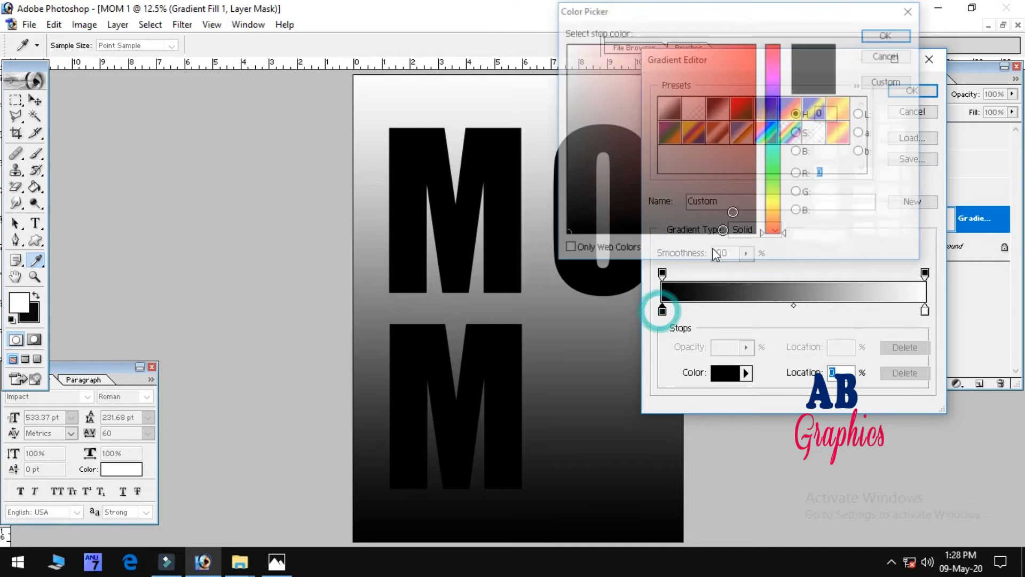
pyautogui.moveTo(778, 219); pyautogui.dragTo(774, 215)
pyautogui.moveTo(739, 130); pyautogui.dragTo(754, 44)
pyautogui.click(888, 34)
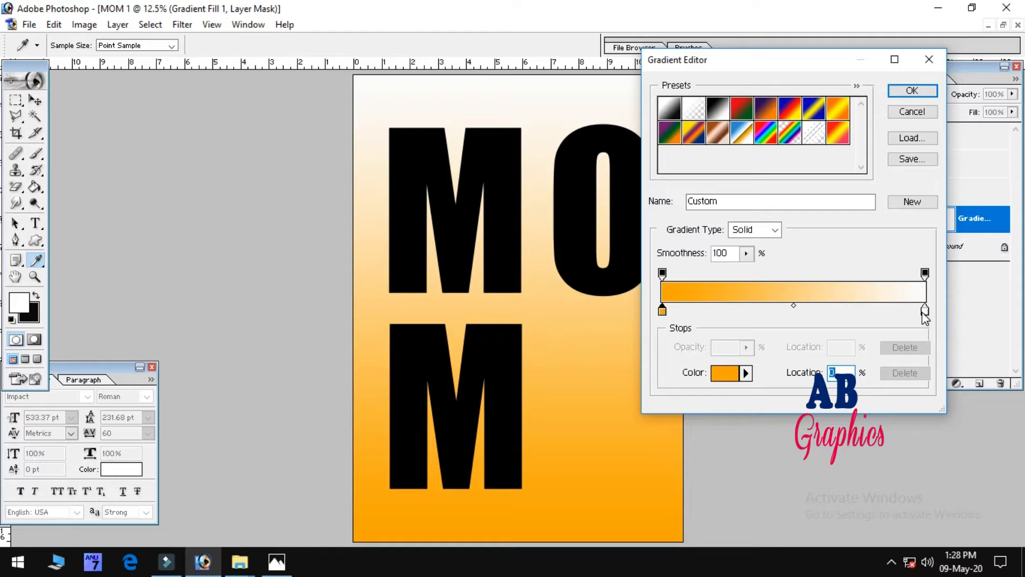
# - Set the gradient's white end stop to orange FF9C00 and accept the edited gradient
pyautogui.click(924, 310)
pyautogui.doubleClick(924, 310)
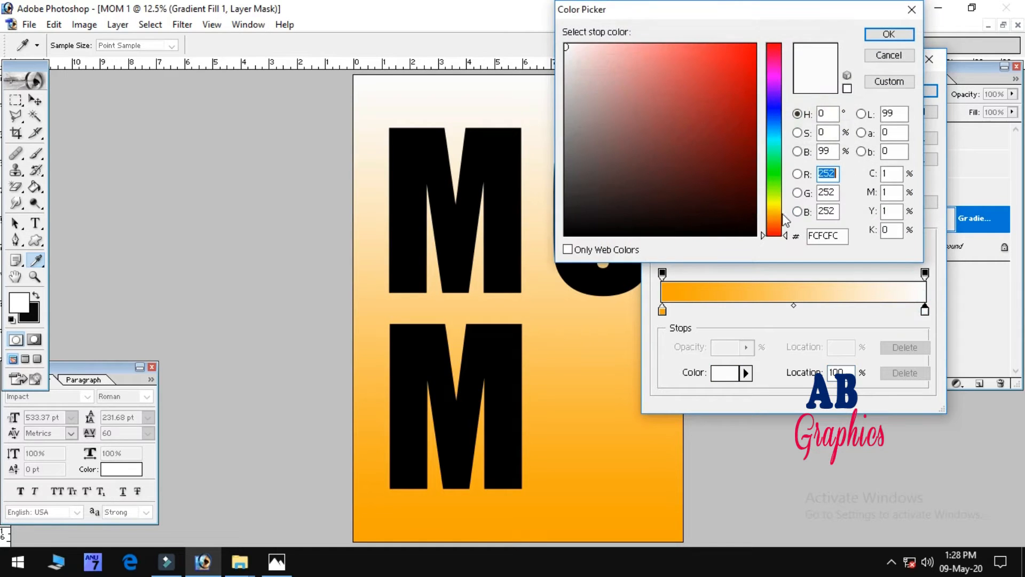
pyautogui.moveTo(785, 219)
pyautogui.mouseDown()
pyautogui.moveTo(780, 202)
pyautogui.moveTo(782, 216)
pyautogui.mouseUp()
pyautogui.moveTo(742, 53); pyautogui.dragTo(753, 46)
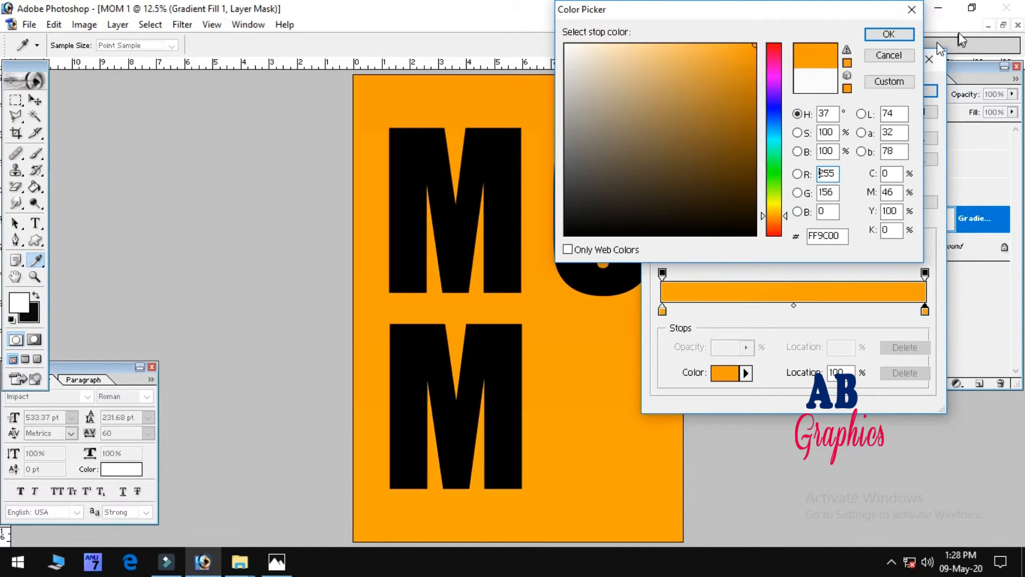
pyautogui.click(891, 33)
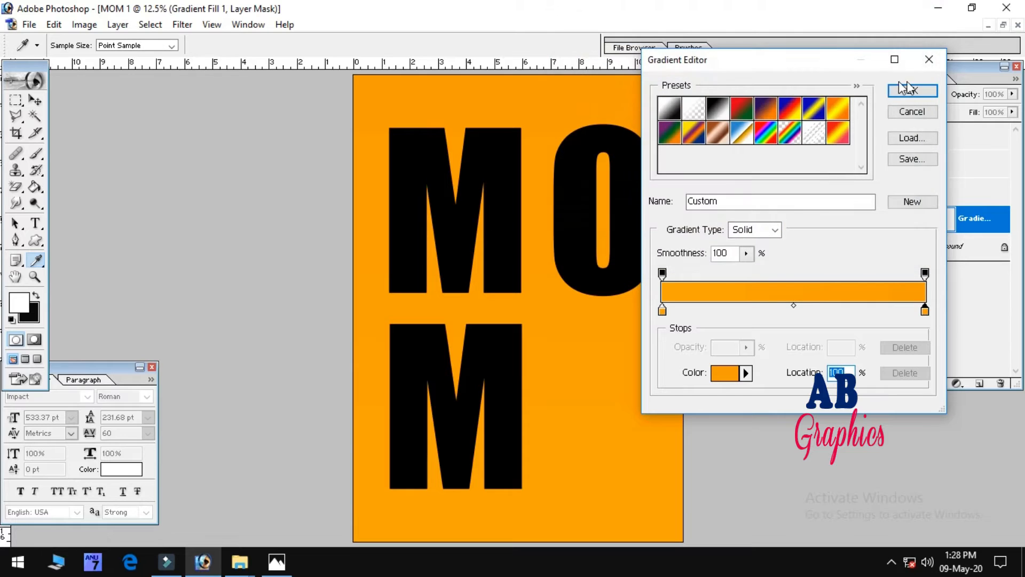
pyautogui.click(913, 91)
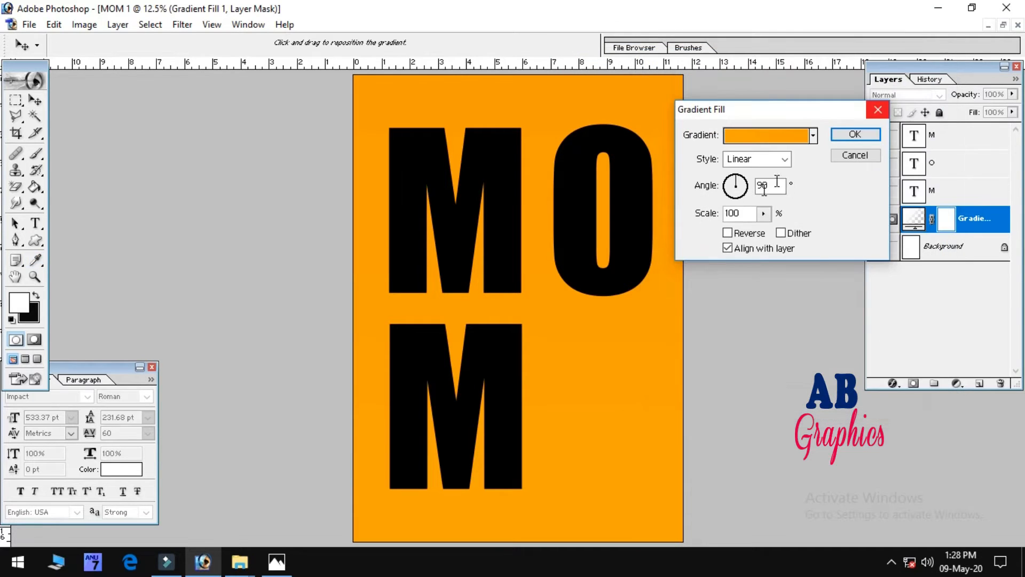
# - Adjust the gradient fill's scale, keep its style Linear at 90°, and apply the fill
pyautogui.click(763, 213)
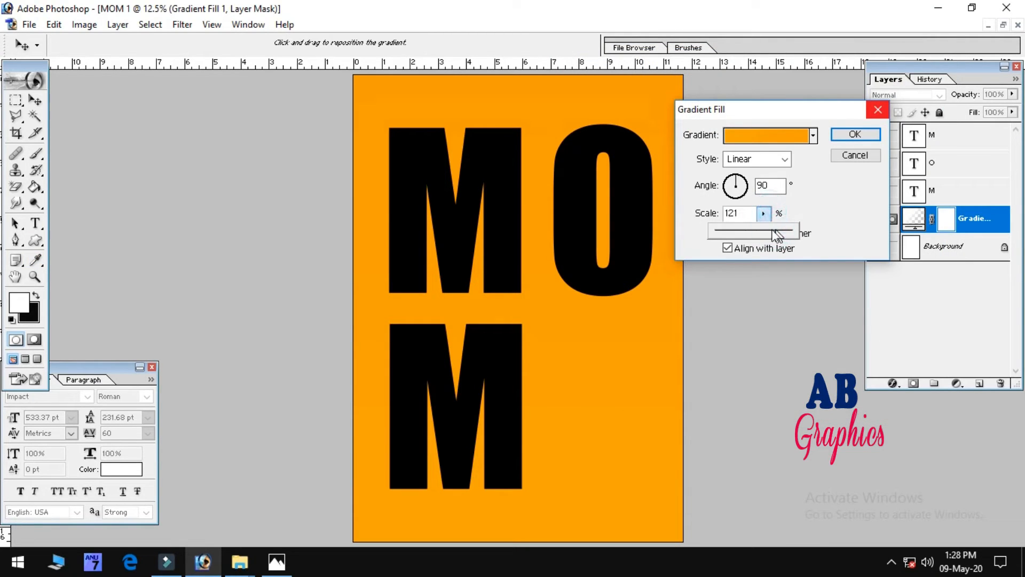
pyautogui.click(744, 233)
pyautogui.click(765, 159)
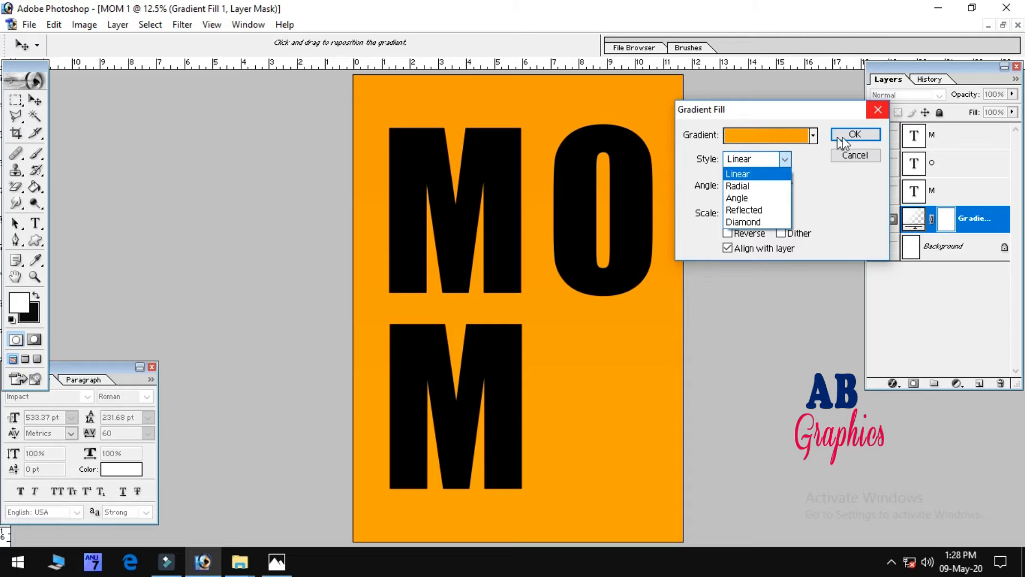
pyautogui.click(865, 134)
pyautogui.click(860, 137)
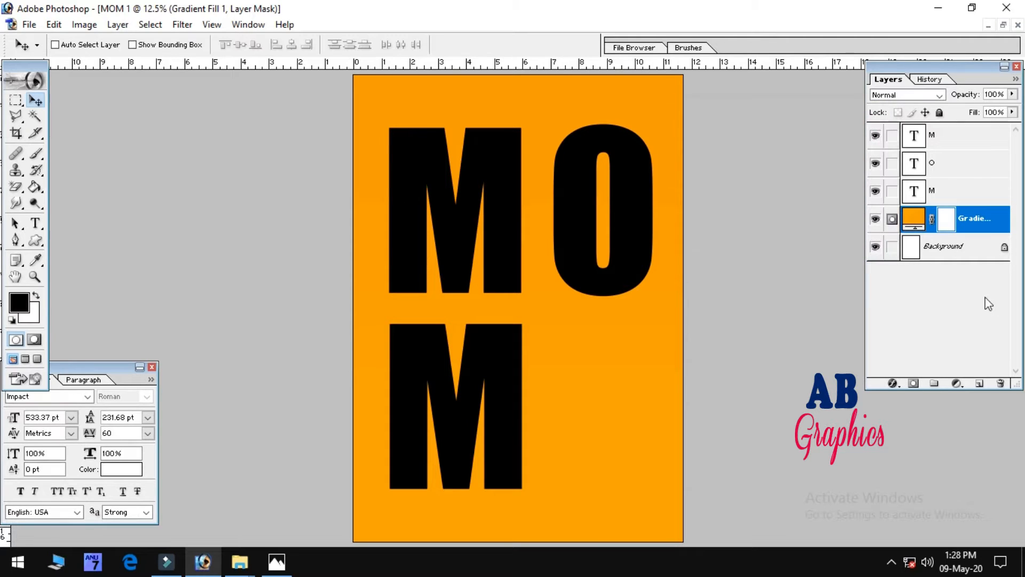
# - Add a second gradient fill layer above the orange one, using the Foreground to Transparent preset with a white foreground
pyautogui.click(982, 383)
pyautogui.press('x')
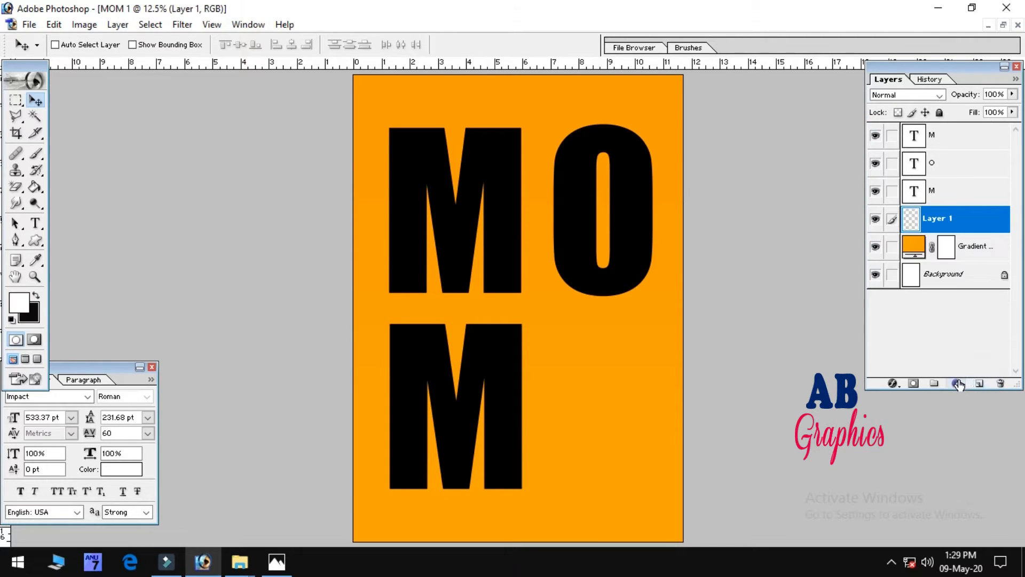
pyautogui.click(956, 383)
pyautogui.click(931, 155)
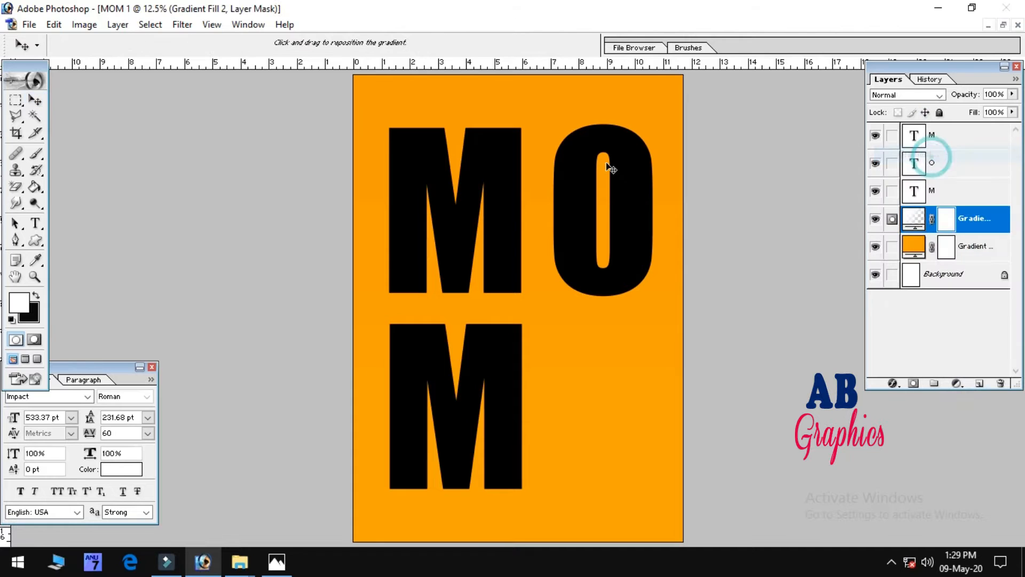
pyautogui.click(767, 142)
pyautogui.click(692, 109)
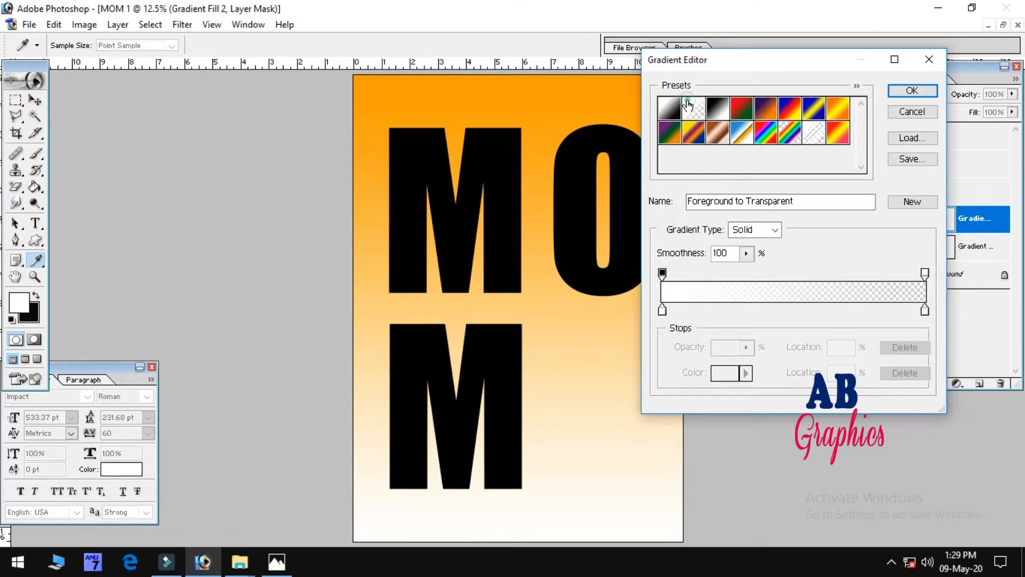
# - Set the second gradient's opaque starting colour stop to a pale peach-orange
pyautogui.click(662, 310)
pyautogui.doubleClick(662, 311)
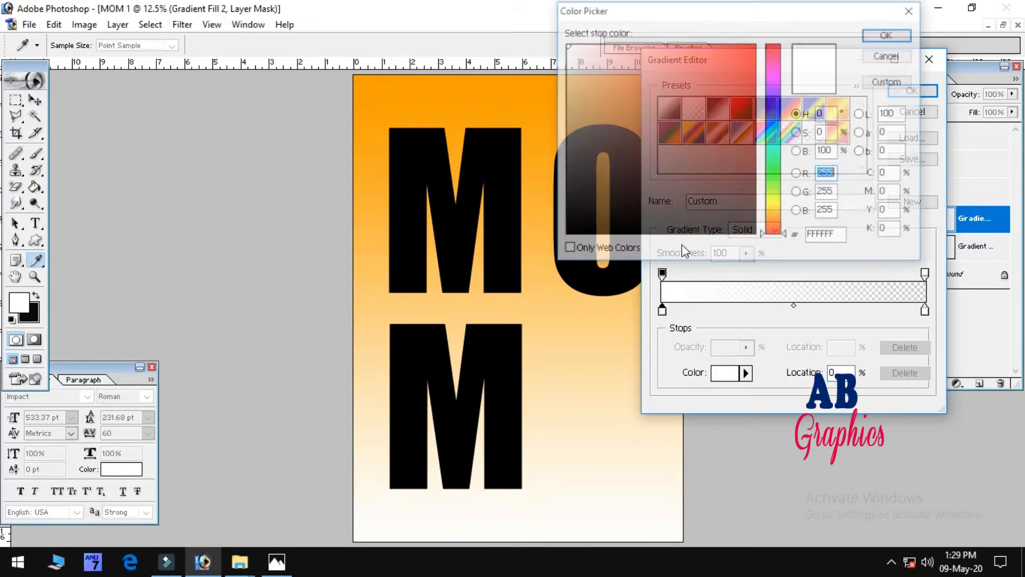
pyautogui.moveTo(776, 221); pyautogui.dragTo(767, 214)
pyautogui.moveTo(619, 62); pyautogui.dragTo(641, 51)
pyautogui.click(869, 35)
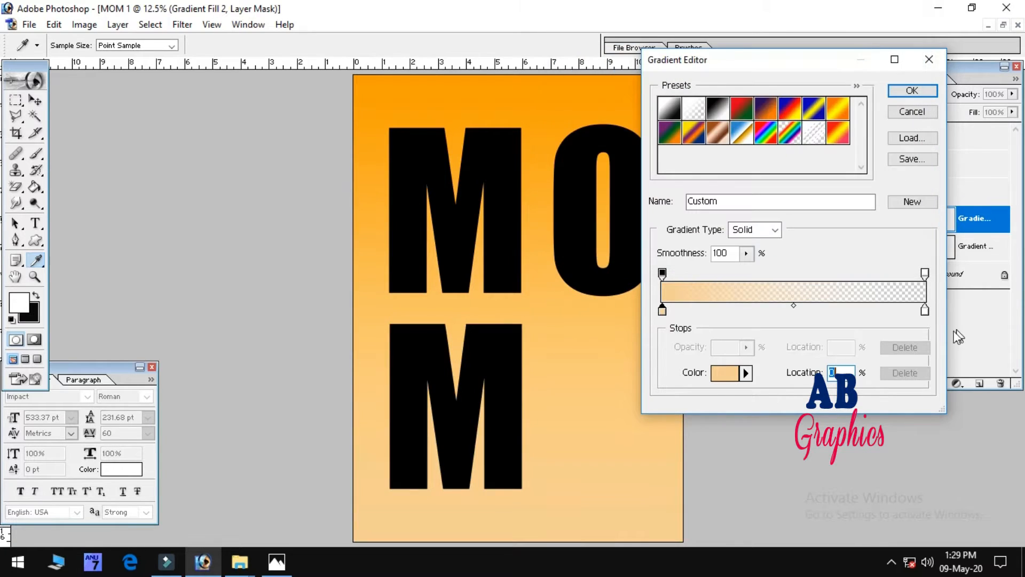
# - Set the transparent end's colour stop to a golden orange and accept the second gradient
pyautogui.doubleClick(924, 311)
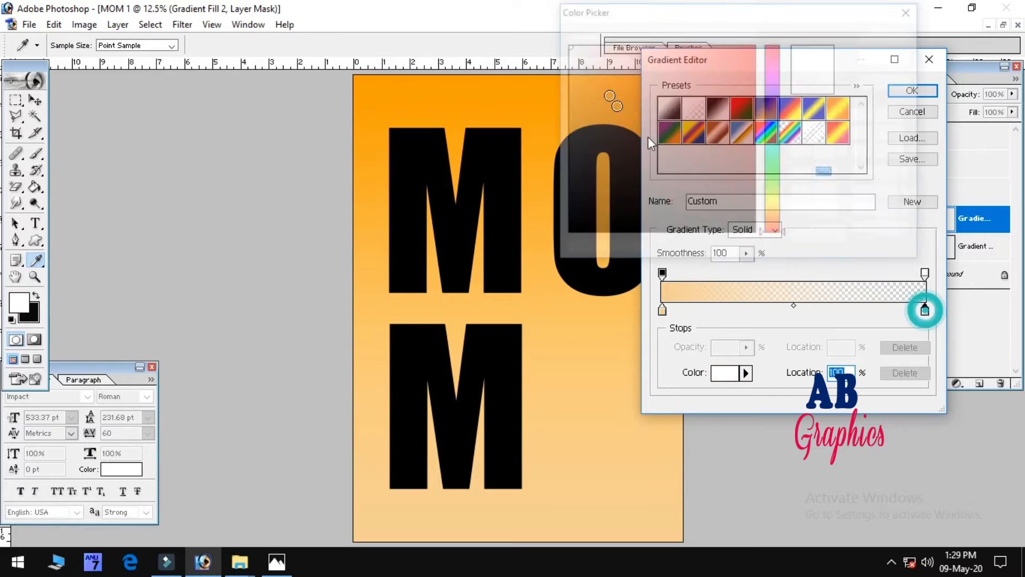
pyautogui.moveTo(776, 211); pyautogui.dragTo(775, 204)
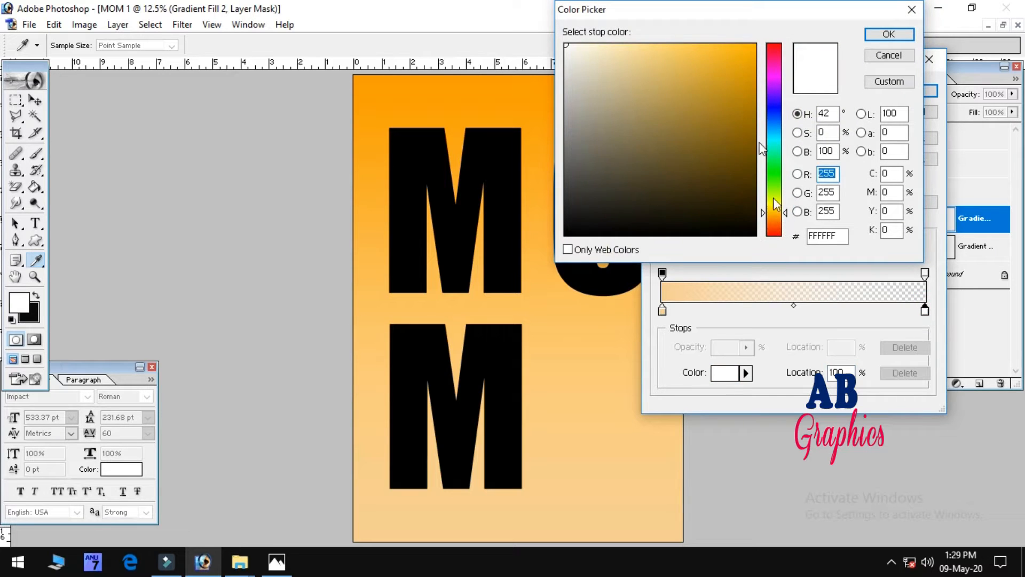
pyautogui.click(723, 59)
pyautogui.click(888, 35)
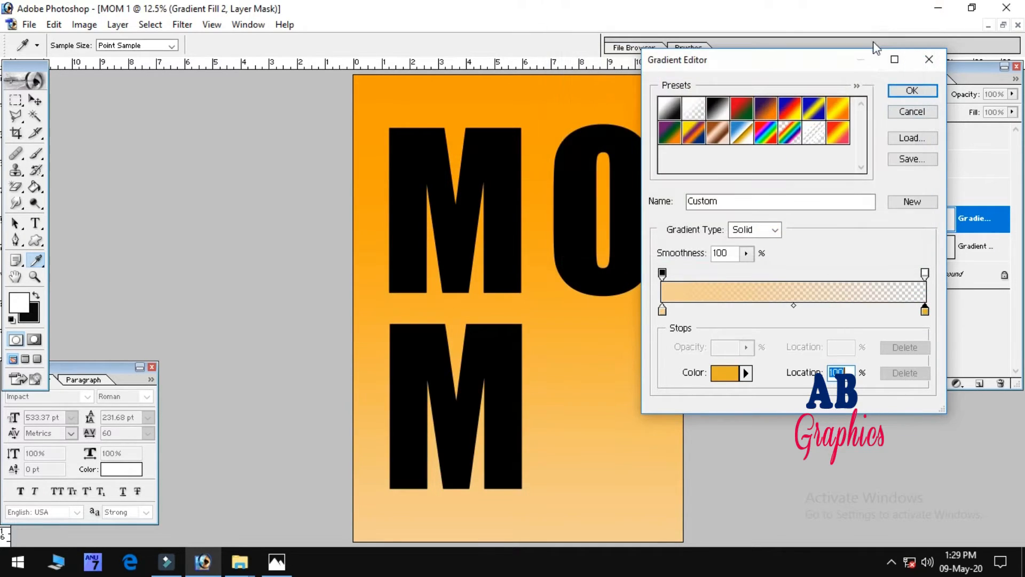
pyautogui.click(908, 91)
# - Make the second gradient fill Radial with a scale of 135% and apply it
pyautogui.click(744, 159)
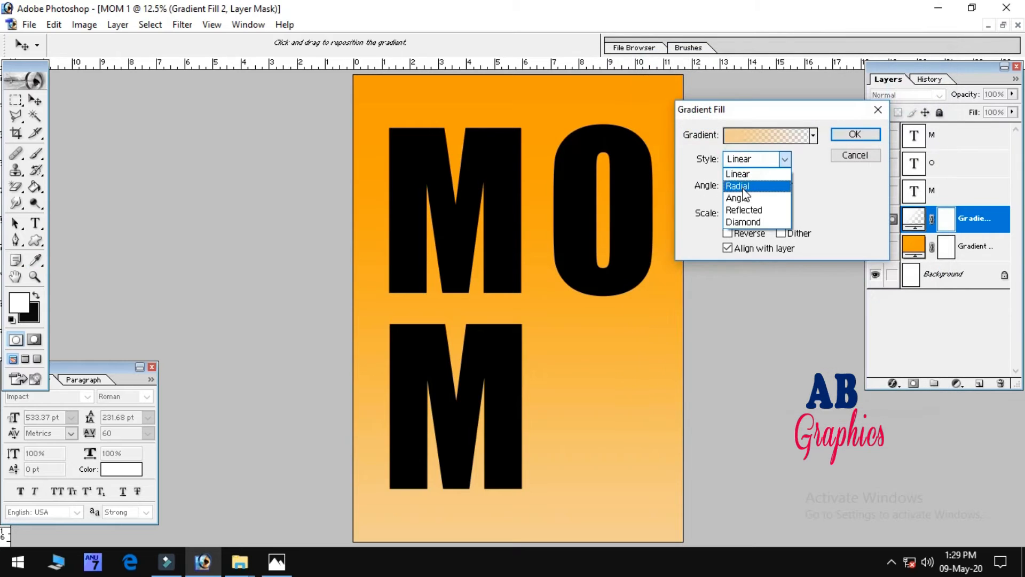
pyautogui.click(743, 186)
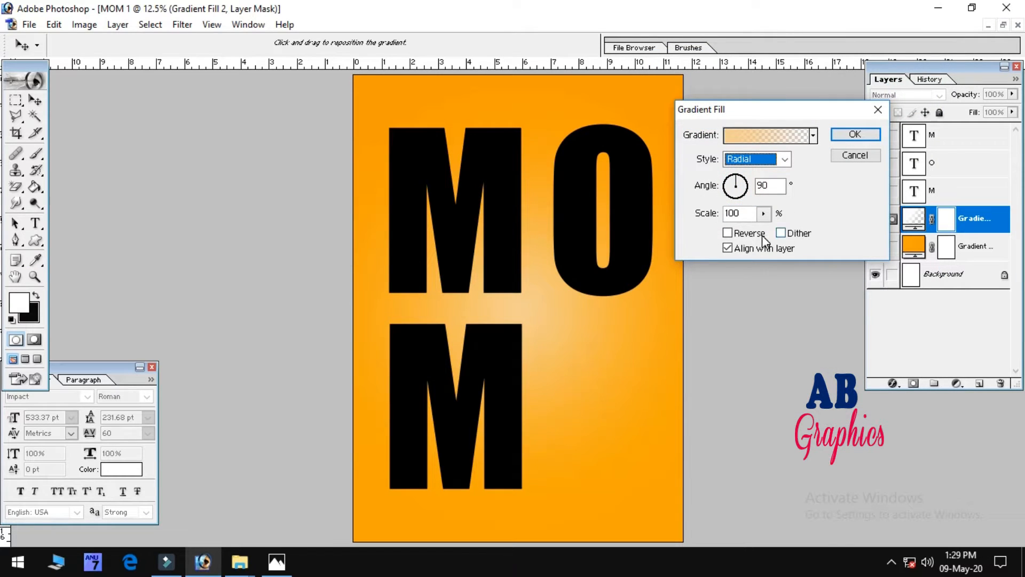
pyautogui.click(764, 214)
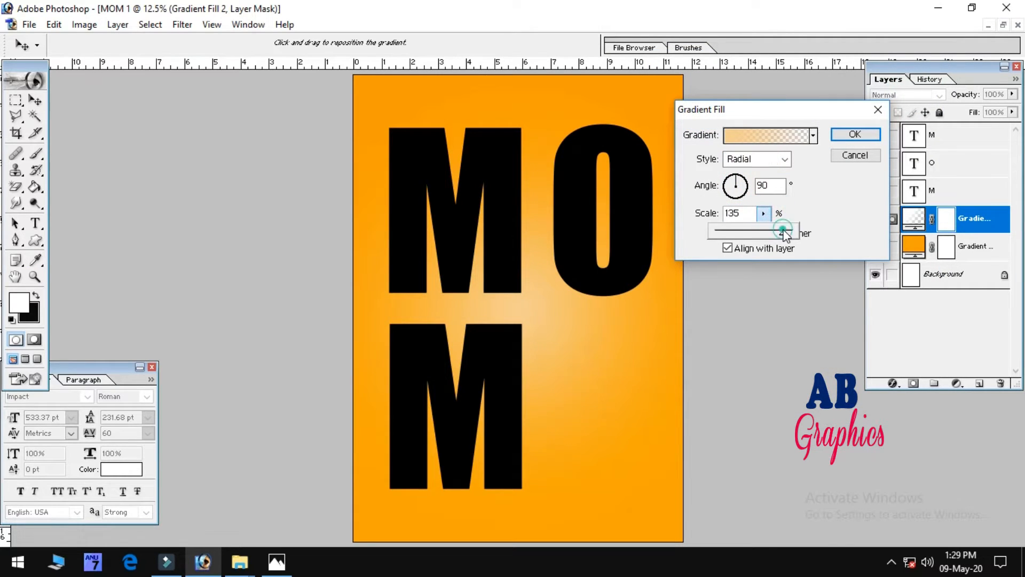
pyautogui.click(795, 199)
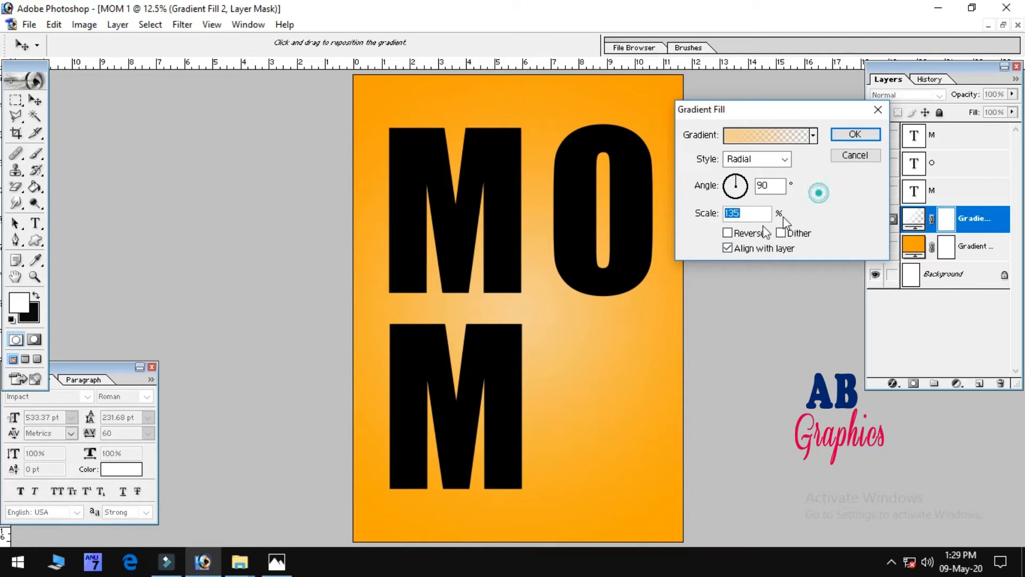
pyautogui.click(854, 134)
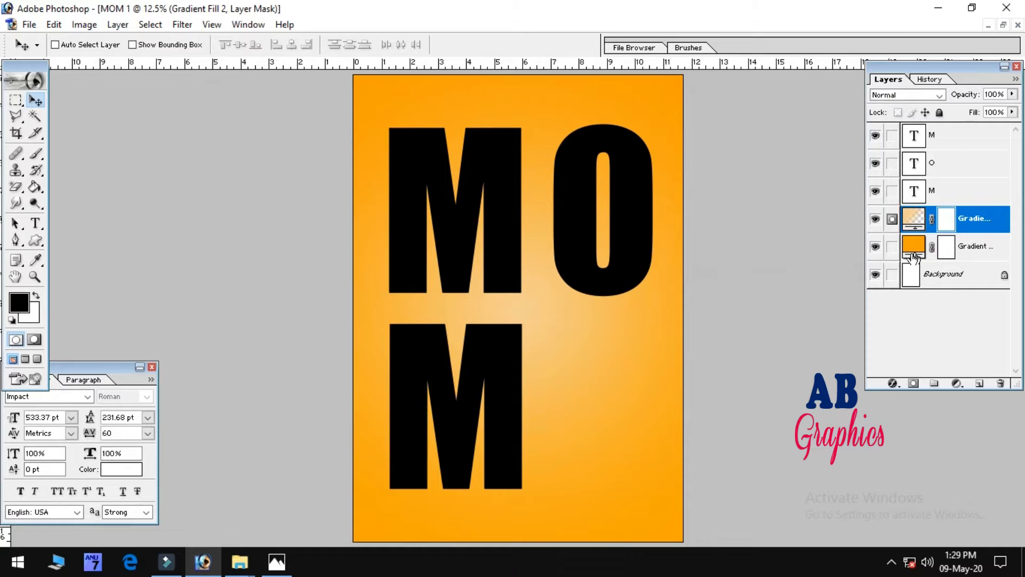
# - Open the orange texture image images (13).jpeg from New folder on the Desktop
pyautogui.click(29, 25)
pyautogui.click(46, 59)
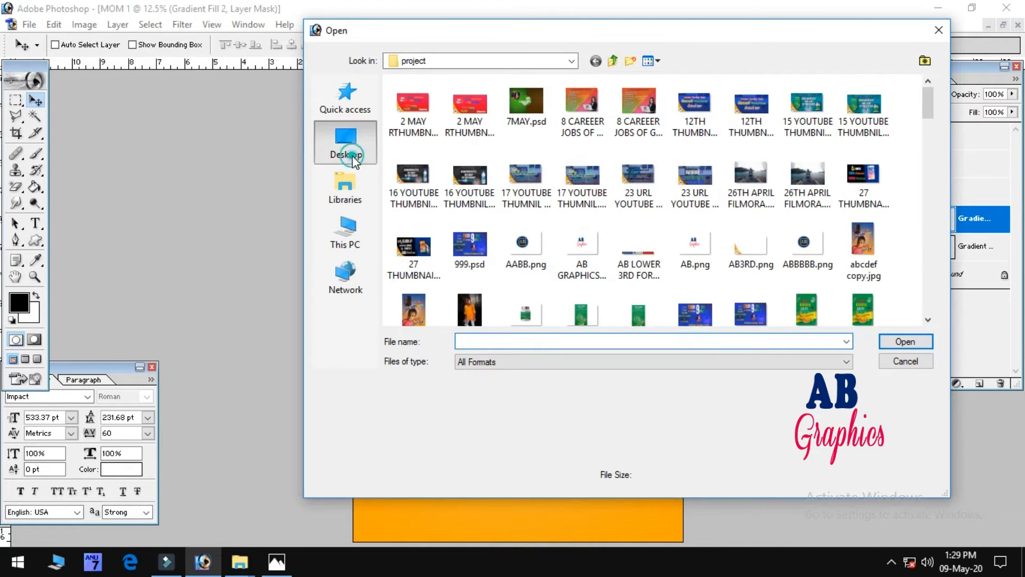
pyautogui.click(345, 142)
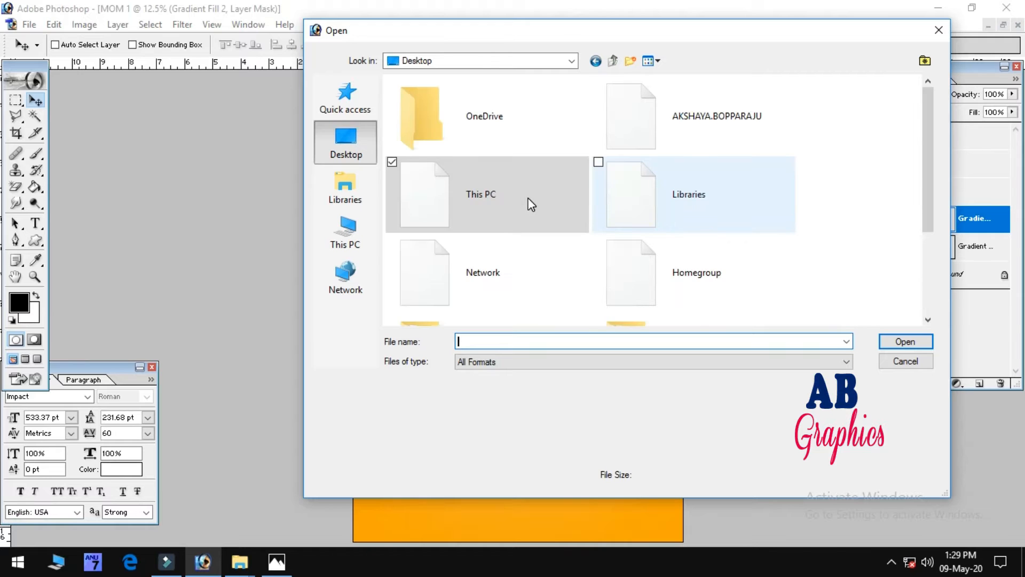
pyautogui.scroll(-2, 529, 203)
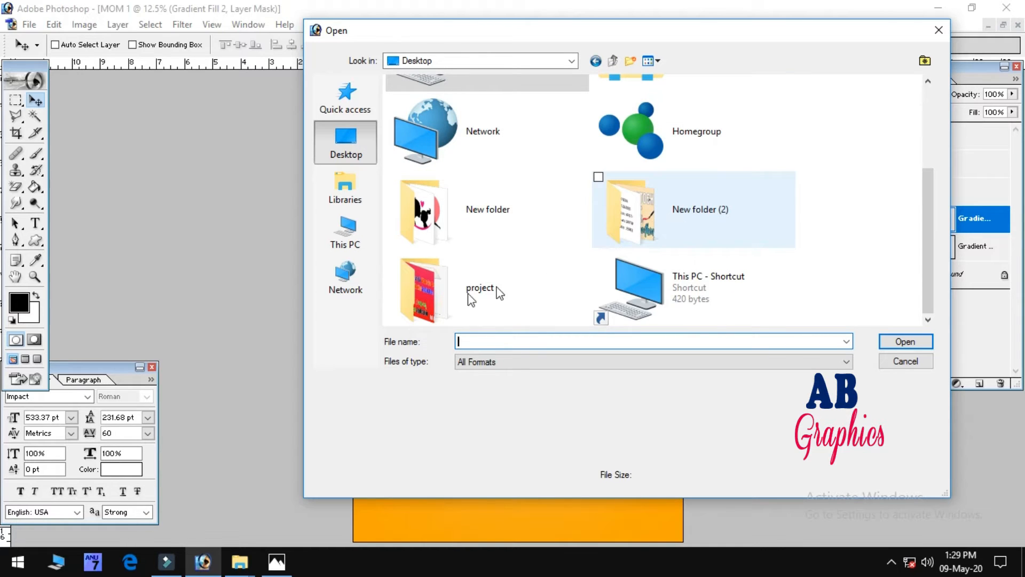
pyautogui.doubleClick(488, 209)
pyautogui.click(509, 146)
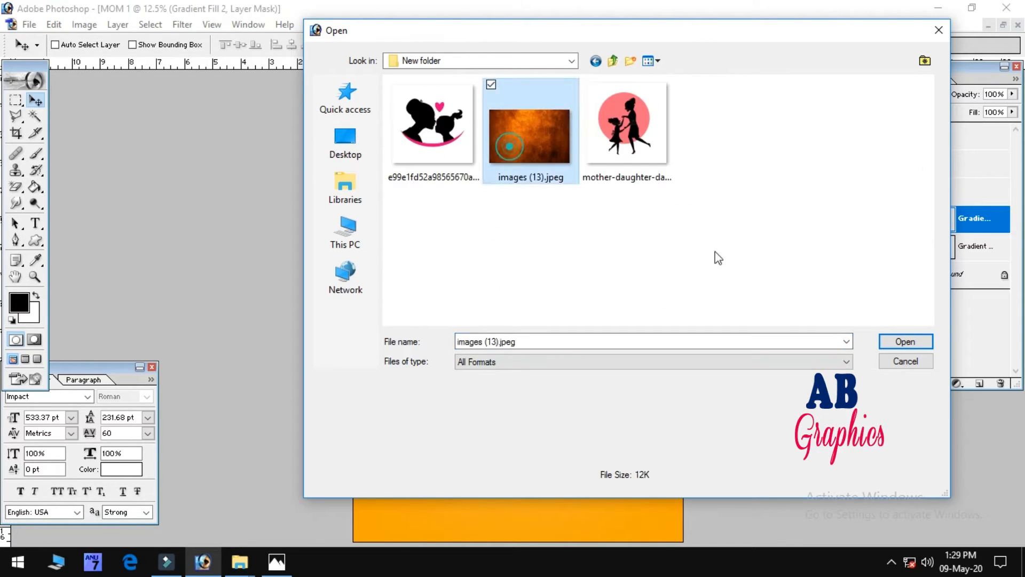
pyautogui.click(902, 344)
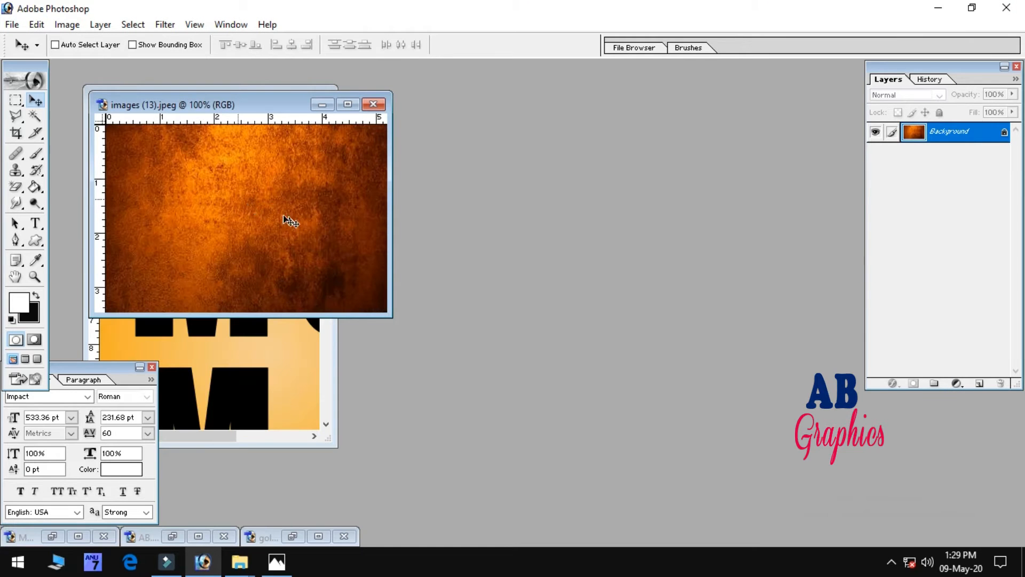
# - Copy the texture image into the MOM 1 poster beneath the letters and enlarge it to about 1260%, wider than the page
pyautogui.moveTo(271, 202); pyautogui.dragTo(255, 336)
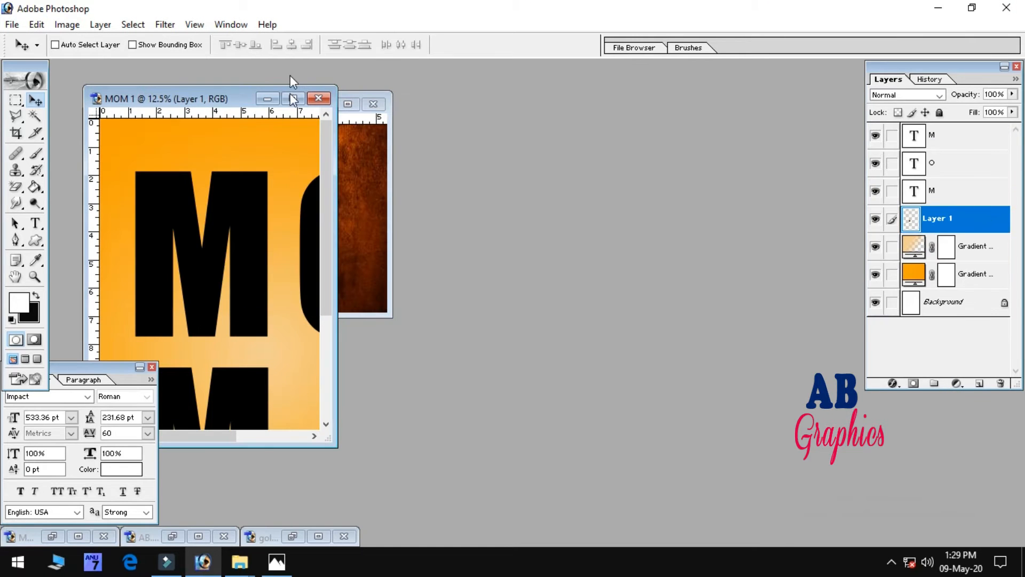
pyautogui.click(293, 99)
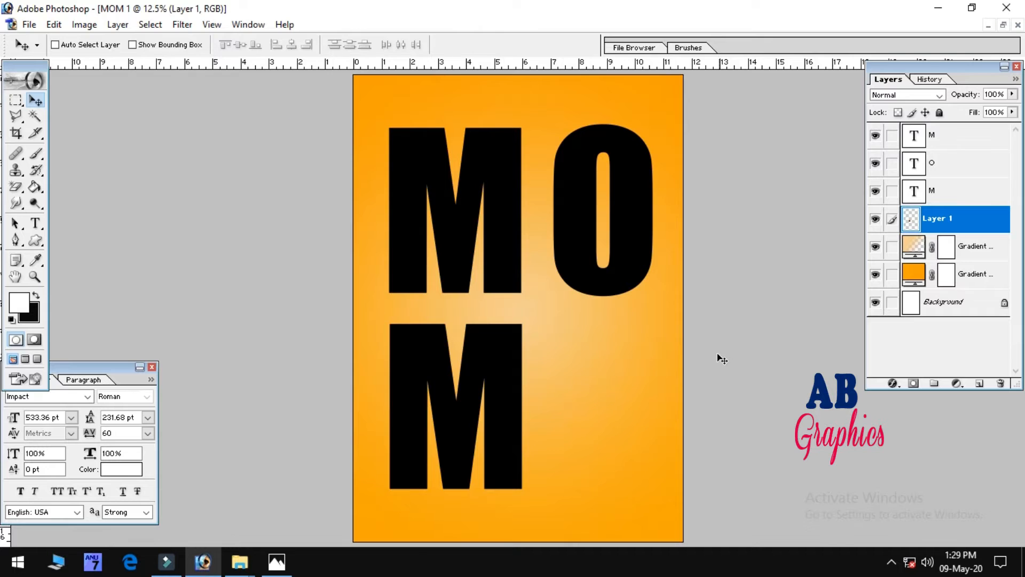
pyautogui.hotkey('ctrl', 't')
pyautogui.moveTo(502, 350); pyautogui.dragTo(727, 453)
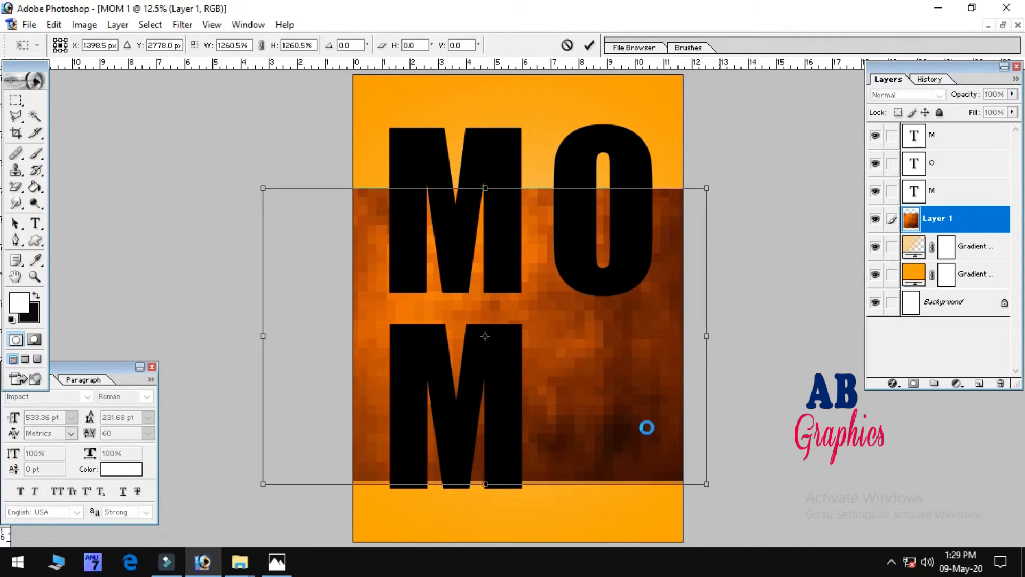
pyautogui.doubleClick(588, 382)
# - Rotate the texture layer 90° clockwise, enlarge it to about 116% and position it to cover the whole page
pyautogui.hotkey('ctrl', 't')
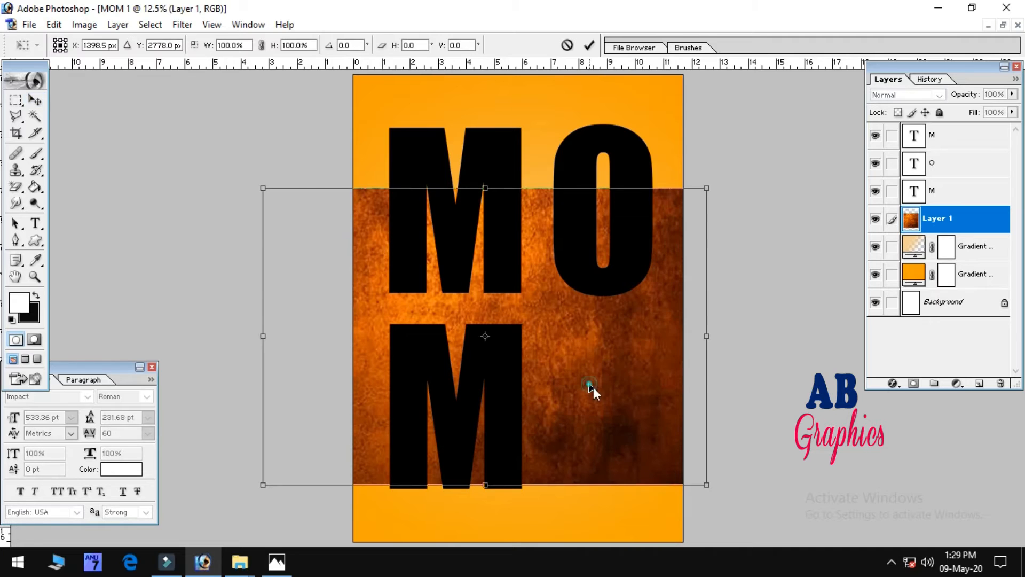
pyautogui.rightClick(567, 400)
pyautogui.click(670, 319)
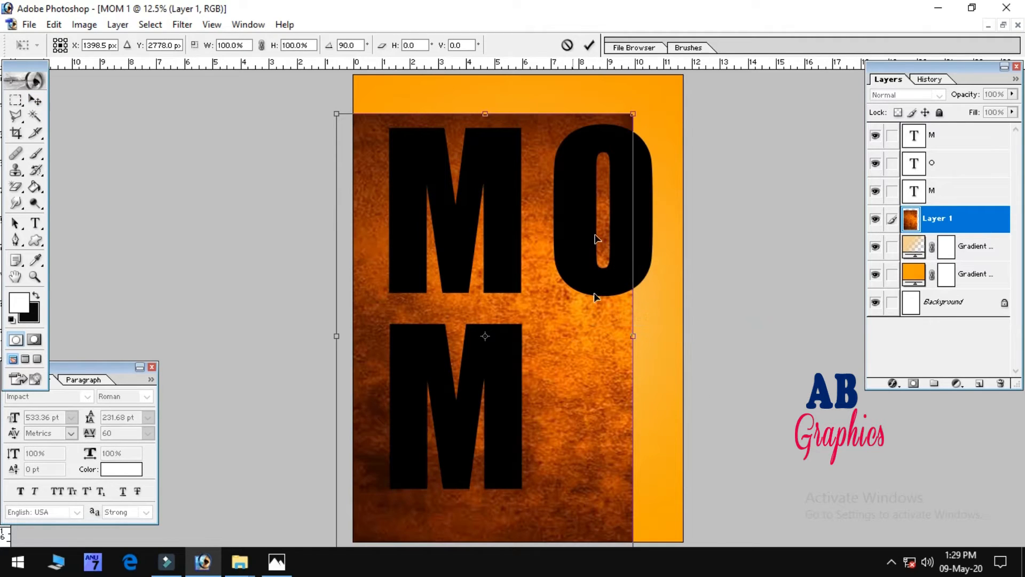
pyautogui.moveTo(634, 116); pyautogui.dragTo(664, 85)
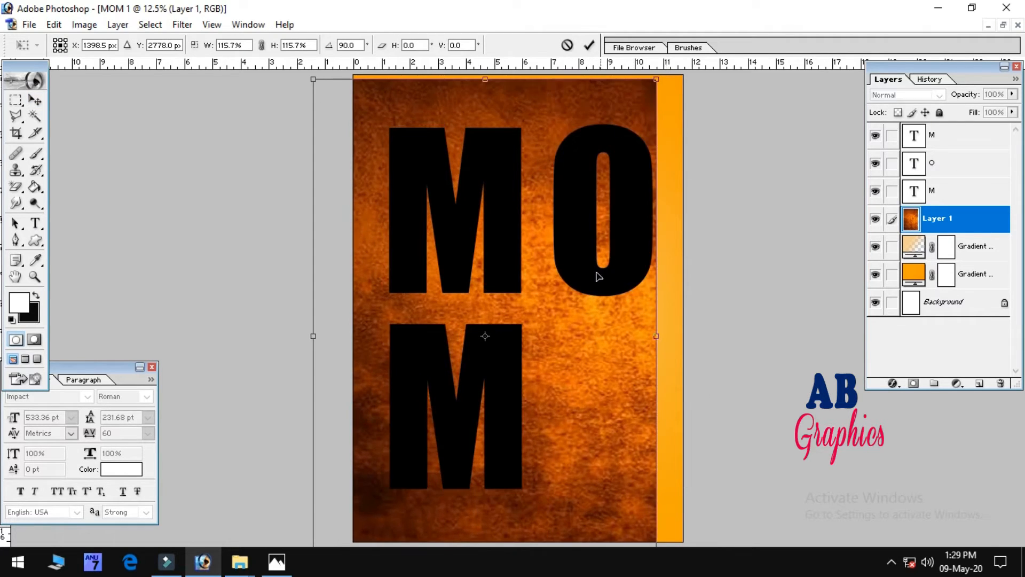
pyautogui.moveTo(595, 273); pyautogui.dragTo(630, 260)
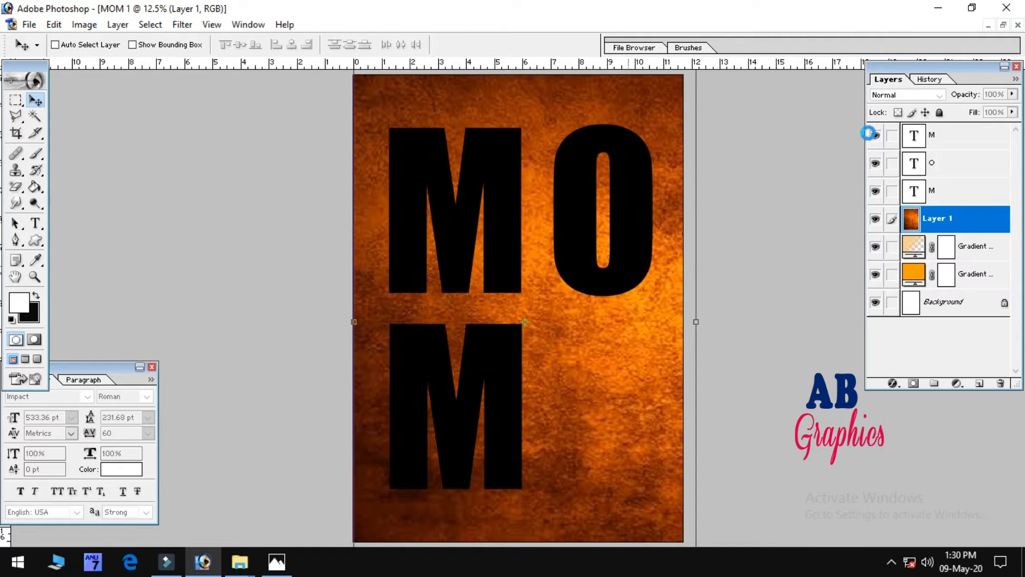
# - Move the texture layer beneath the upper gradient fill and set its blend mode to Linear Burn
pyautogui.moveTo(964, 211); pyautogui.dragTo(967, 261)
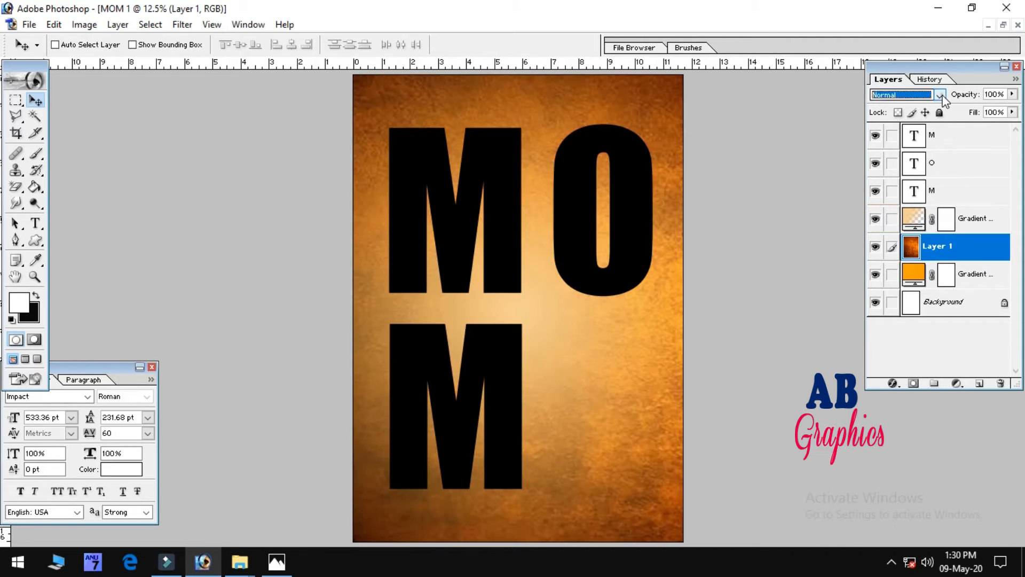
pyautogui.click(913, 94)
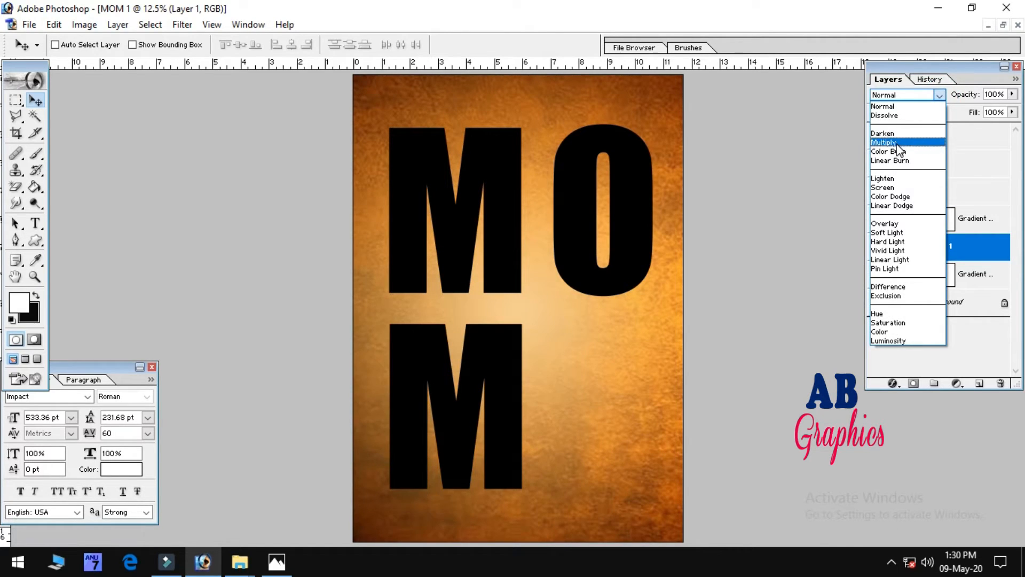
pyautogui.click(907, 142)
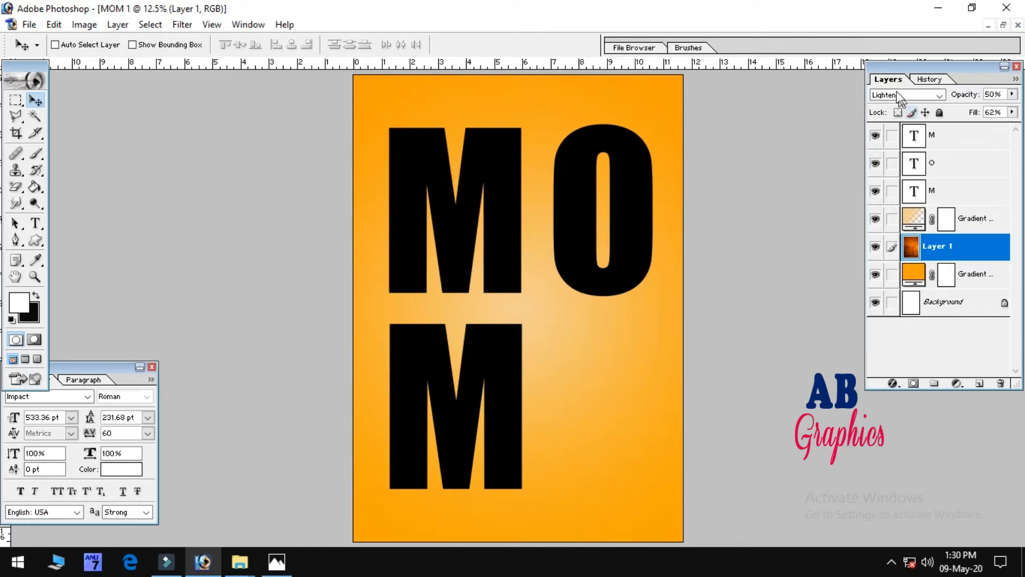
pyautogui.click(900, 96)
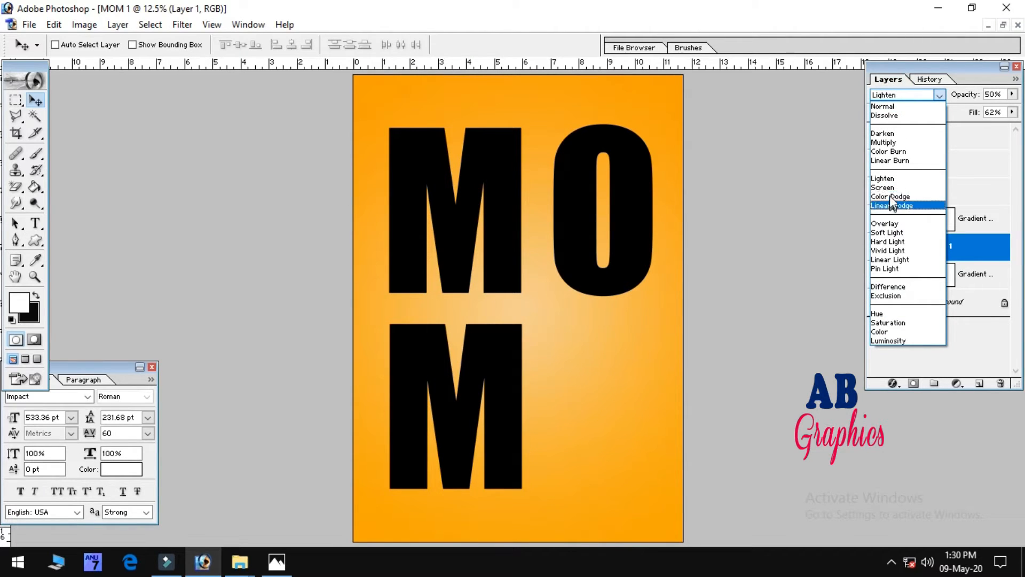
pyautogui.click(889, 160)
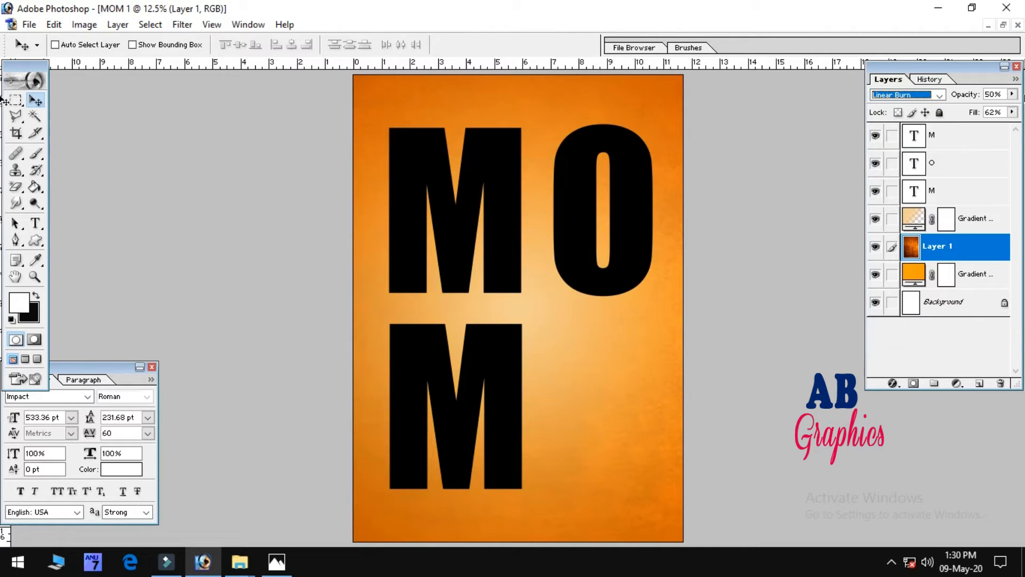
# - Set the texture layer's fill to 59% and its opacity to about 51%
pyautogui.click(1012, 112)
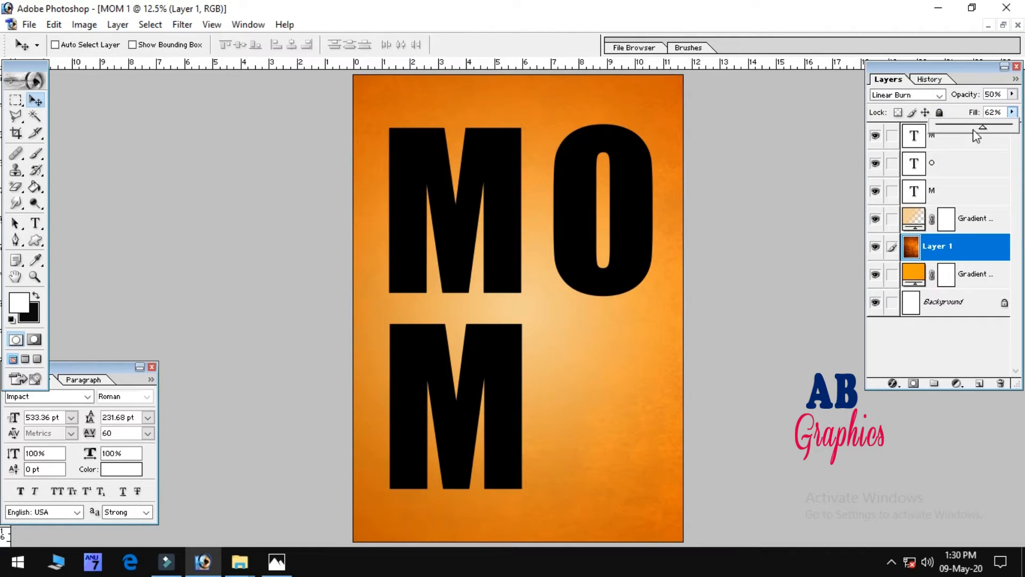
pyautogui.moveTo(982, 128); pyautogui.dragTo(980, 129)
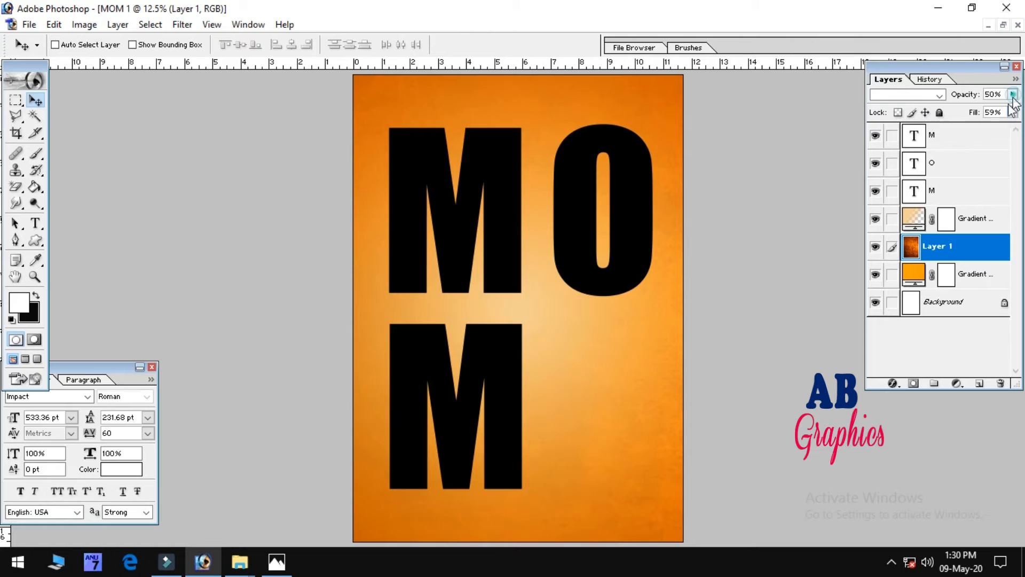
pyautogui.click(1012, 95)
pyautogui.click(989, 108)
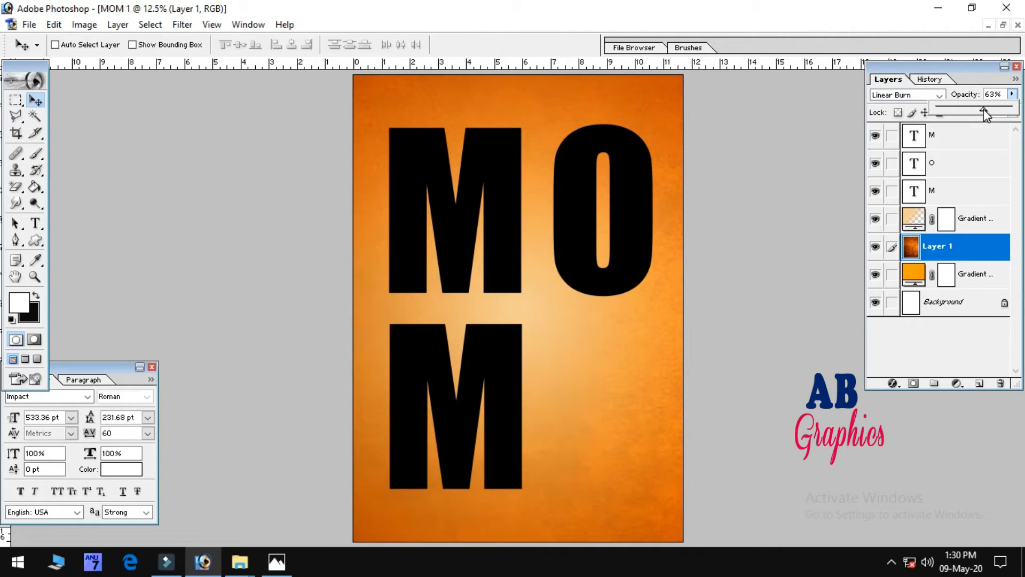
pyautogui.moveTo(984, 109); pyautogui.dragTo(970, 109)
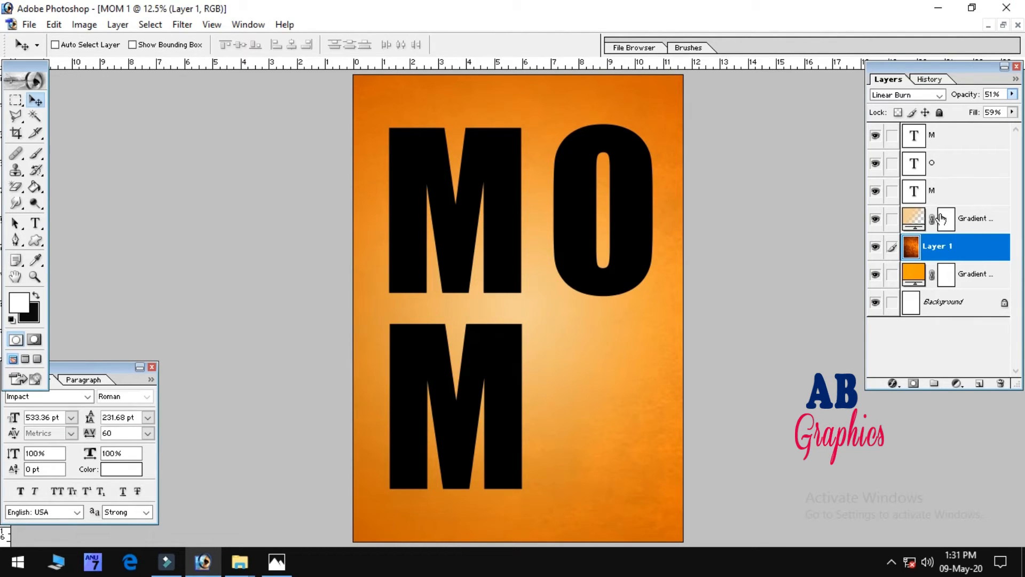
# - Change the letter O's text colour to white (FFFFFF)
pyautogui.click(946, 155)
pyautogui.doubleClick(914, 163)
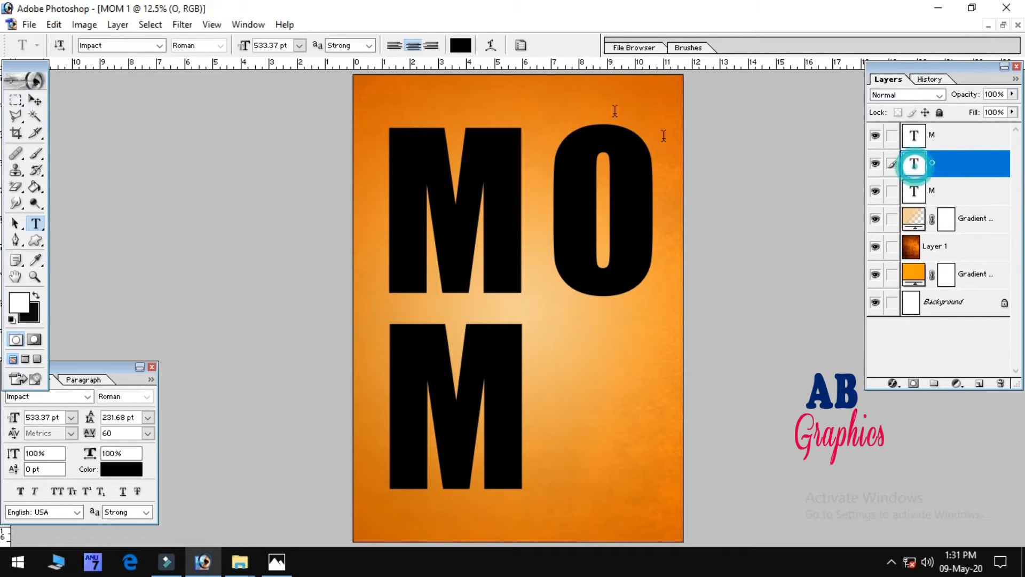
pyautogui.click(461, 46)
pyautogui.moveTo(685, 126); pyautogui.dragTo(564, 43)
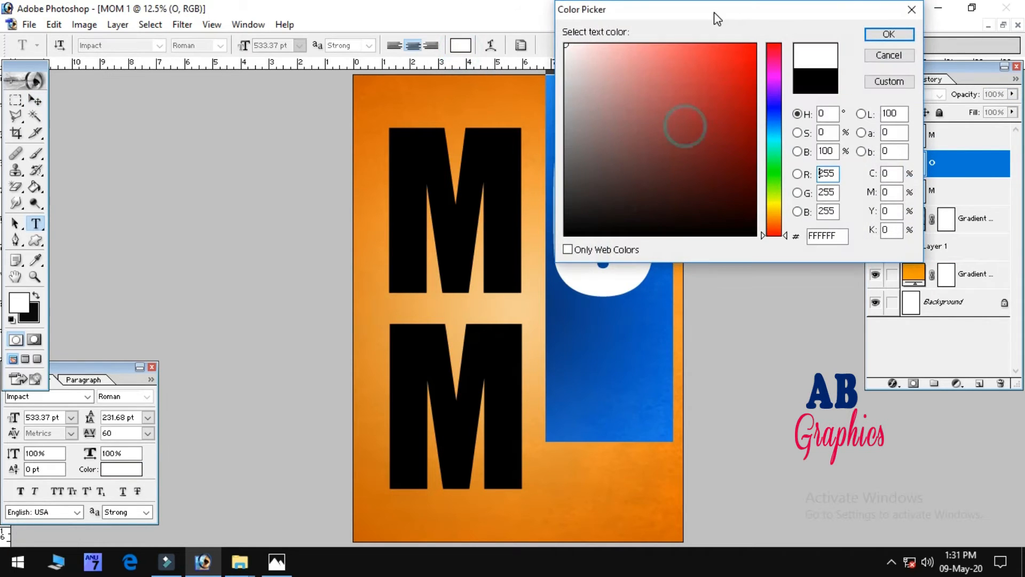
pyautogui.click(888, 35)
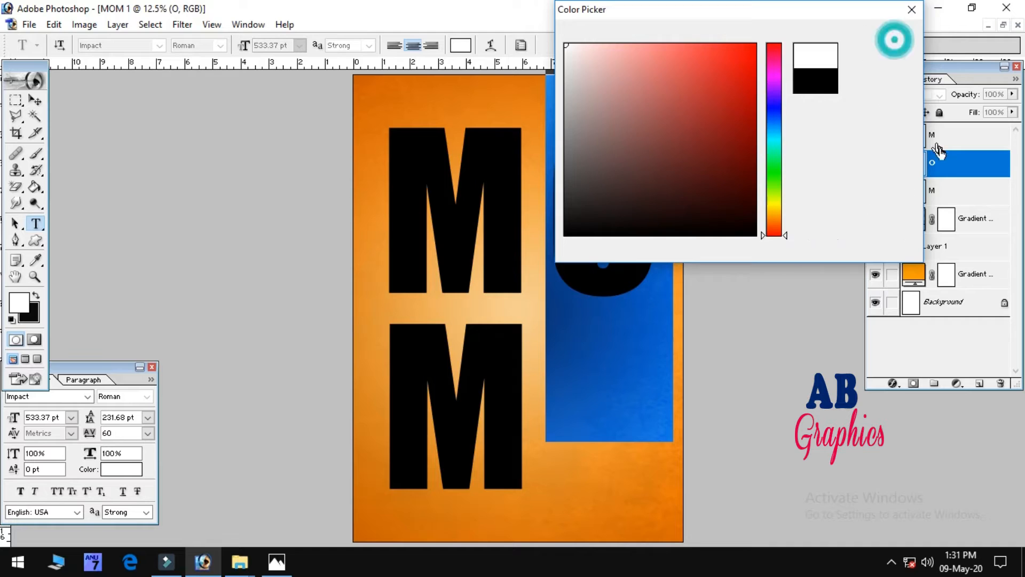
pyautogui.hotkey('ctrl', 'Return')
pyautogui.press('v')
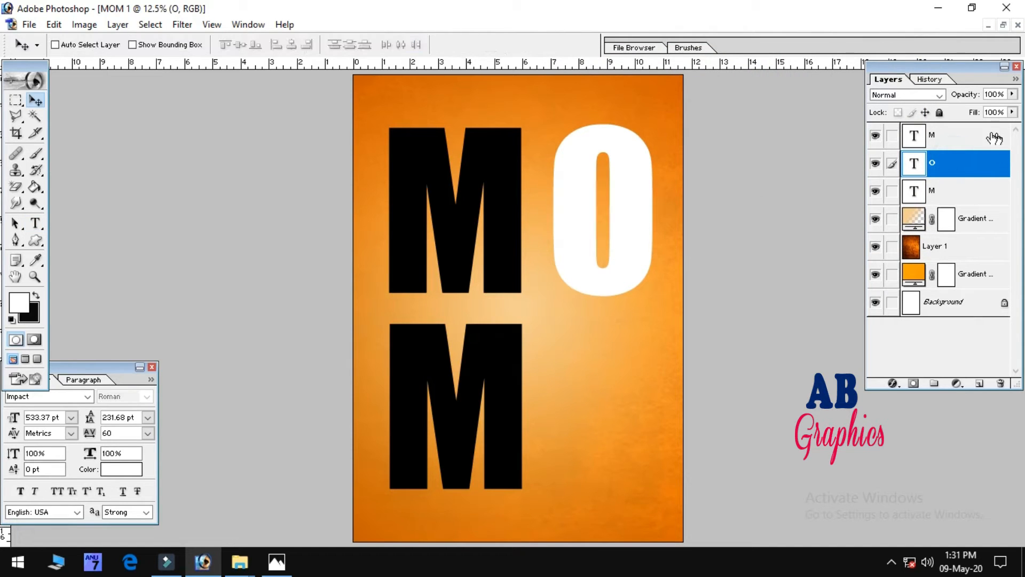
# - Add a white outside stroke to the lower M, increasing its size slightly above the default
pyautogui.click(954, 139)
pyautogui.rightClick(954, 137)
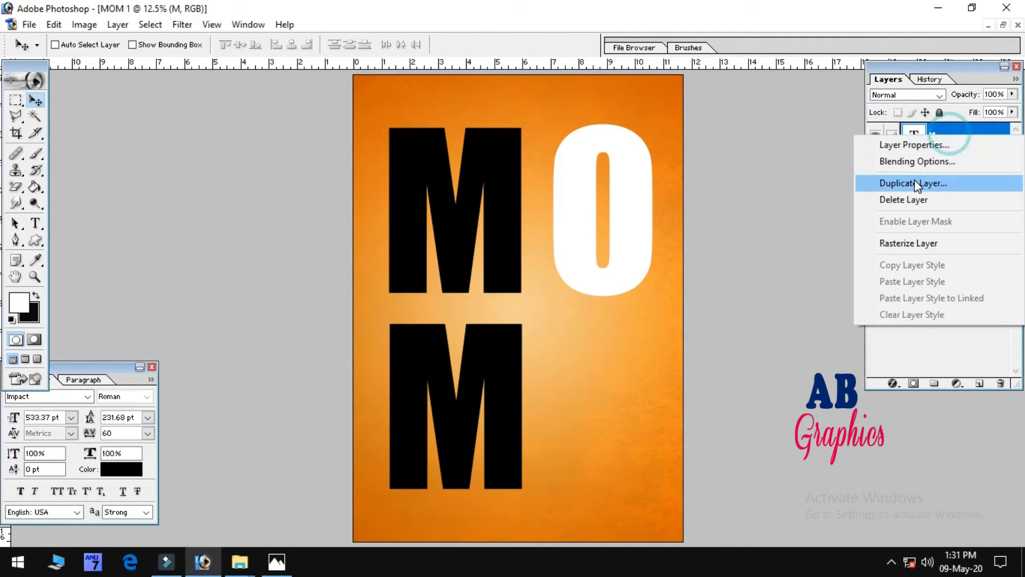
pyautogui.click(914, 161)
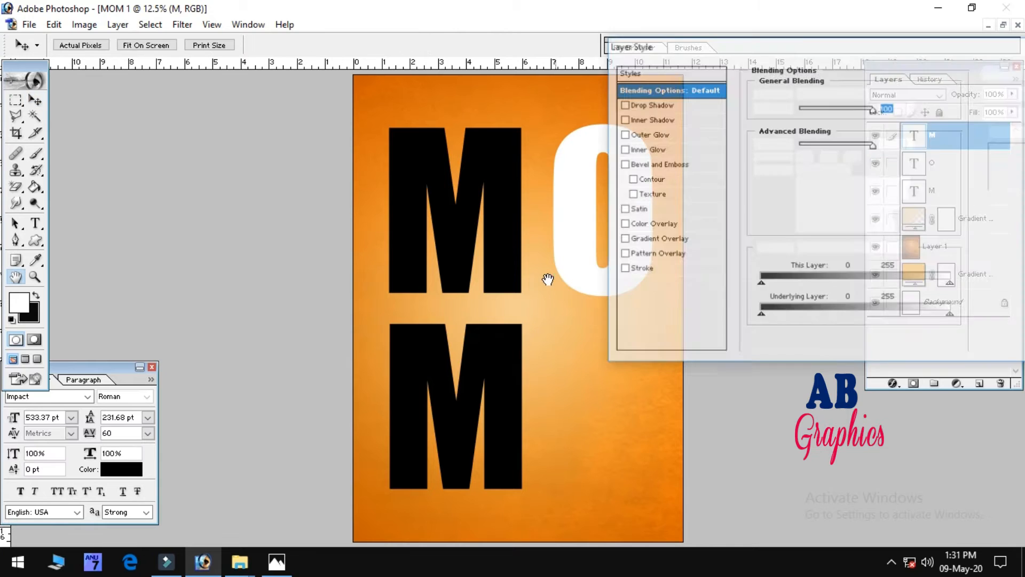
pyautogui.click(646, 269)
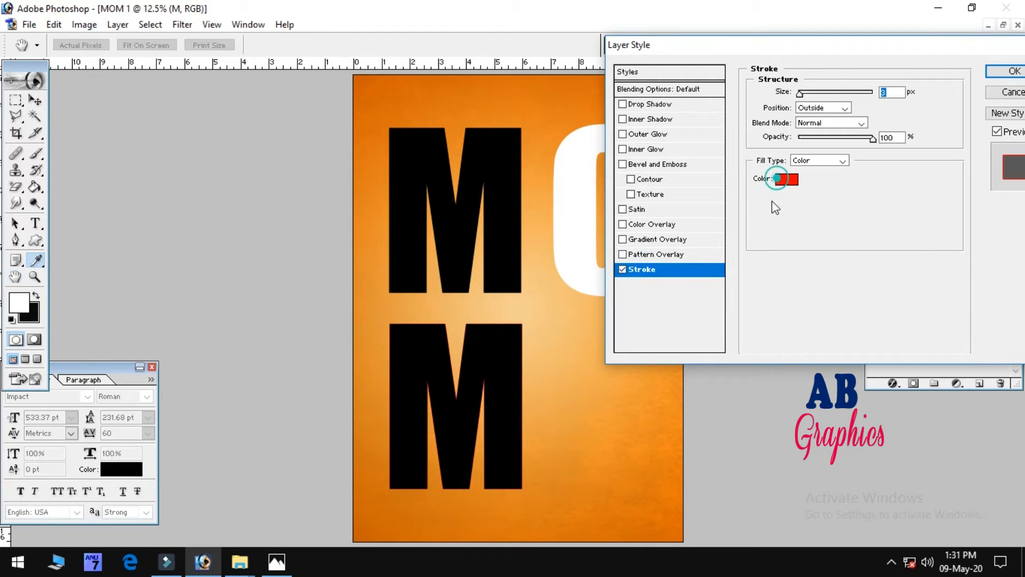
pyautogui.click(783, 181)
pyautogui.click(566, 46)
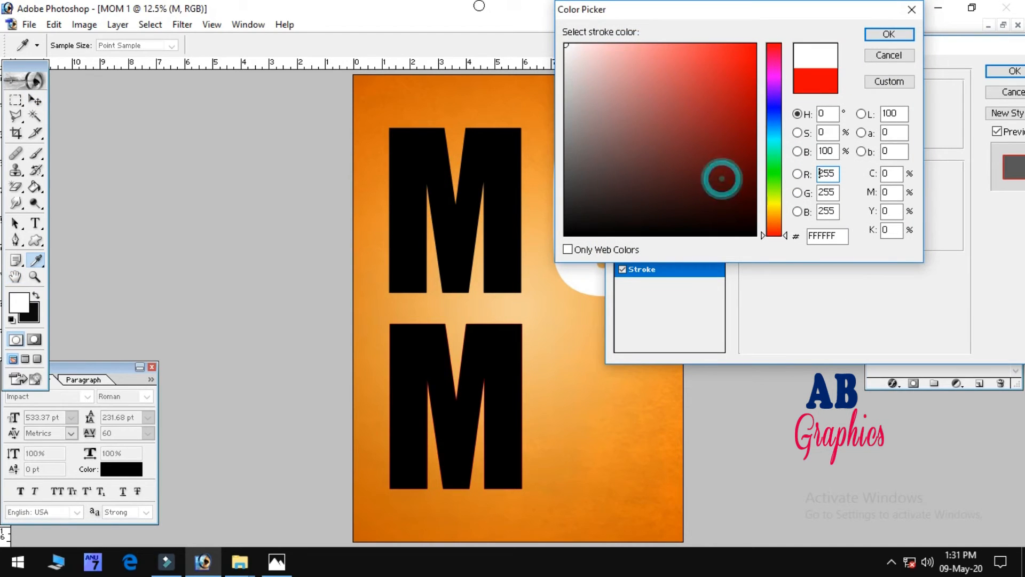
pyautogui.click(888, 33)
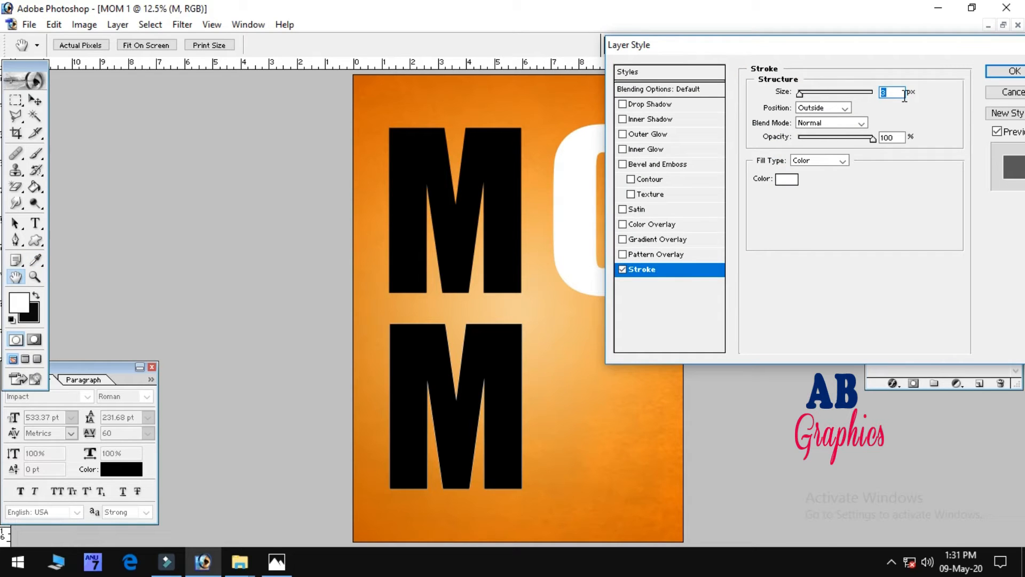
pyautogui.press('Up')
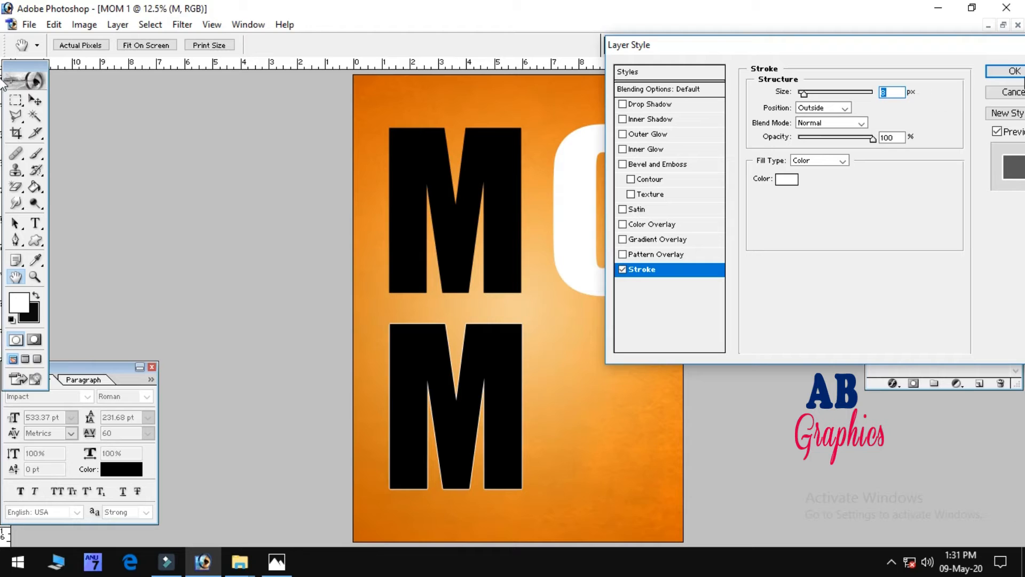
pyautogui.click(1015, 71)
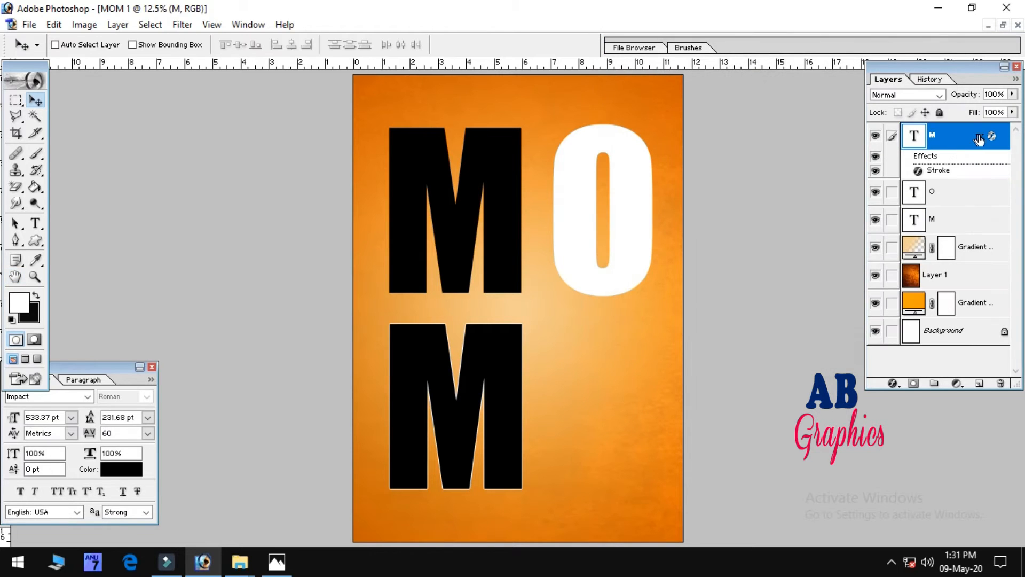
# - Reorder the letter layers with the upper M on top, the O beneath it and the outlined lower M last
pyautogui.click(979, 139)
pyautogui.moveTo(961, 184); pyautogui.dragTo(938, 129)
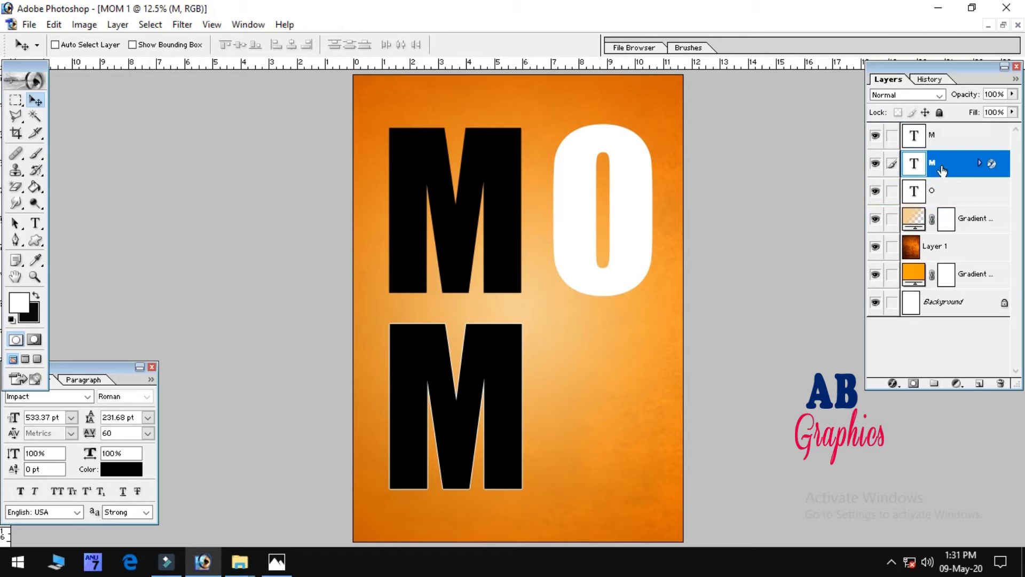
pyautogui.moveTo(941, 168); pyautogui.dragTo(864, 170)
pyautogui.click(874, 163)
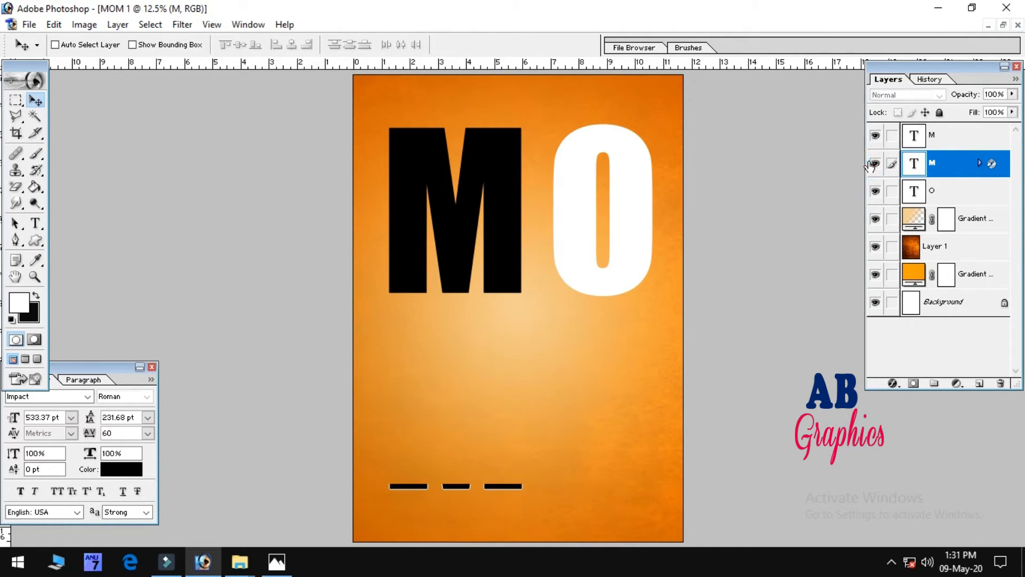
pyautogui.click(874, 164)
pyautogui.click(932, 138)
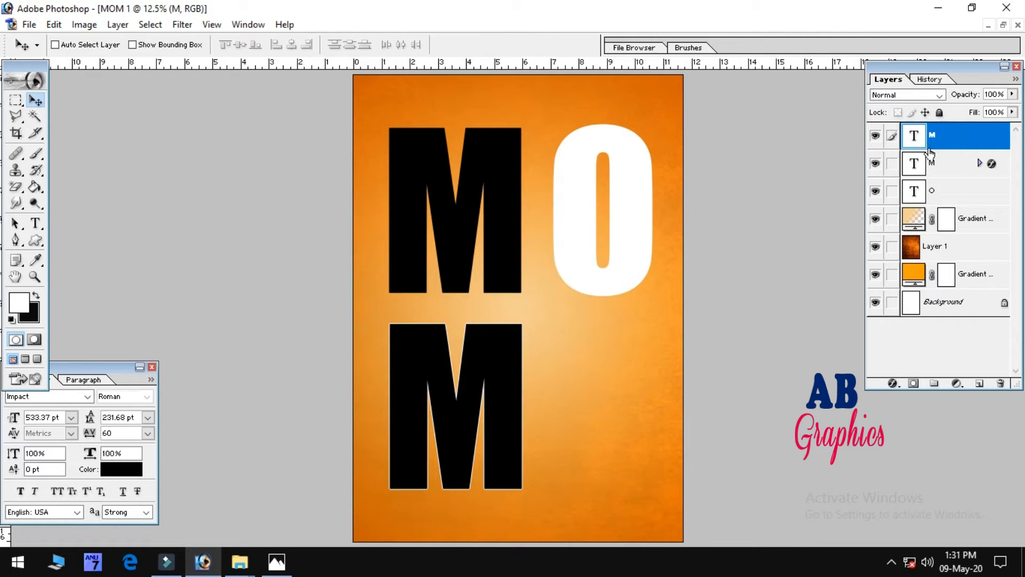
pyautogui.moveTo(940, 167); pyautogui.dragTo(941, 216)
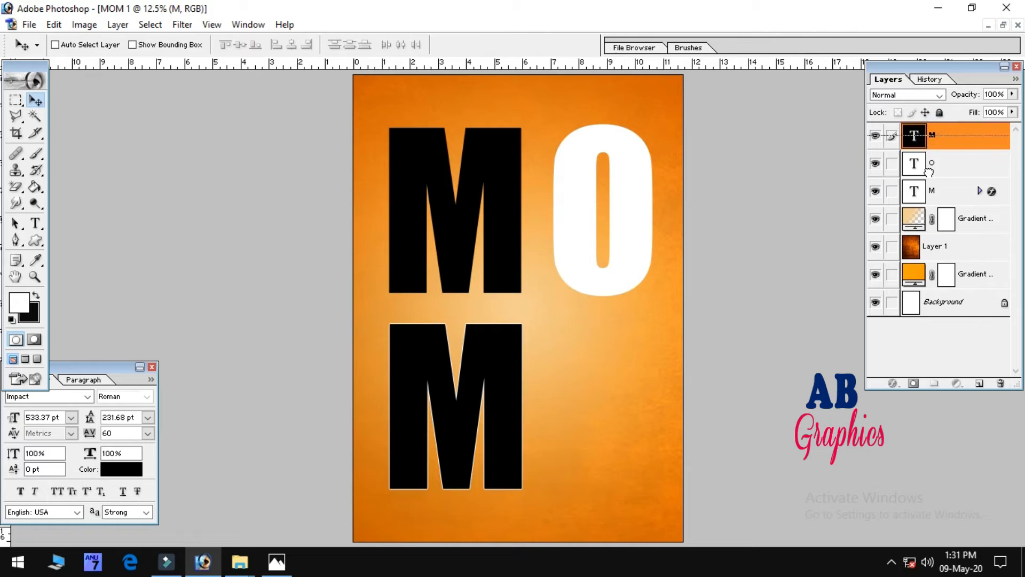
# - Add a black (000000) outside stroke to the letter O, increasing its size slightly above the default
pyautogui.click(946, 171)
pyautogui.rightClick(934, 159)
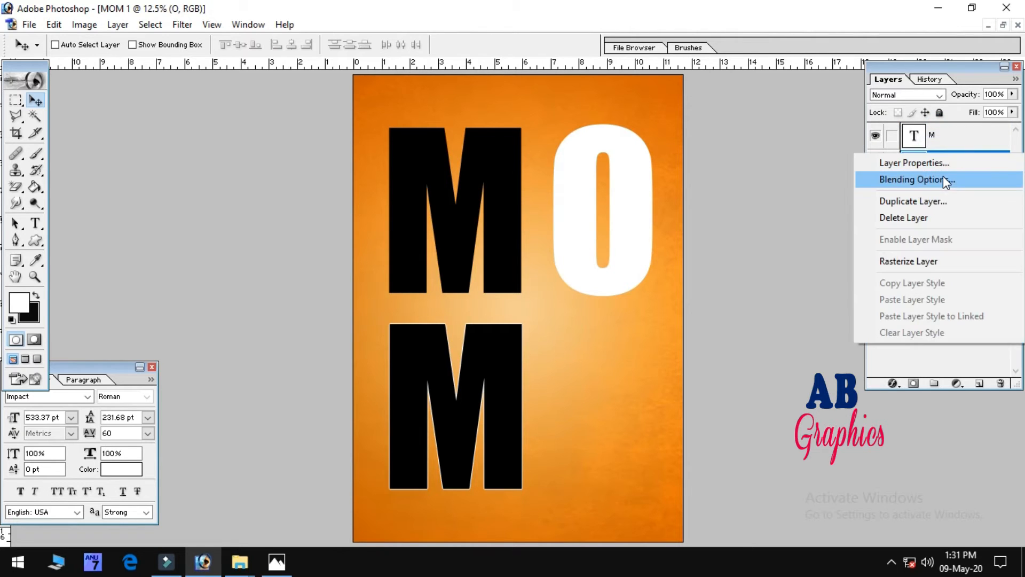
pyautogui.click(604, 255)
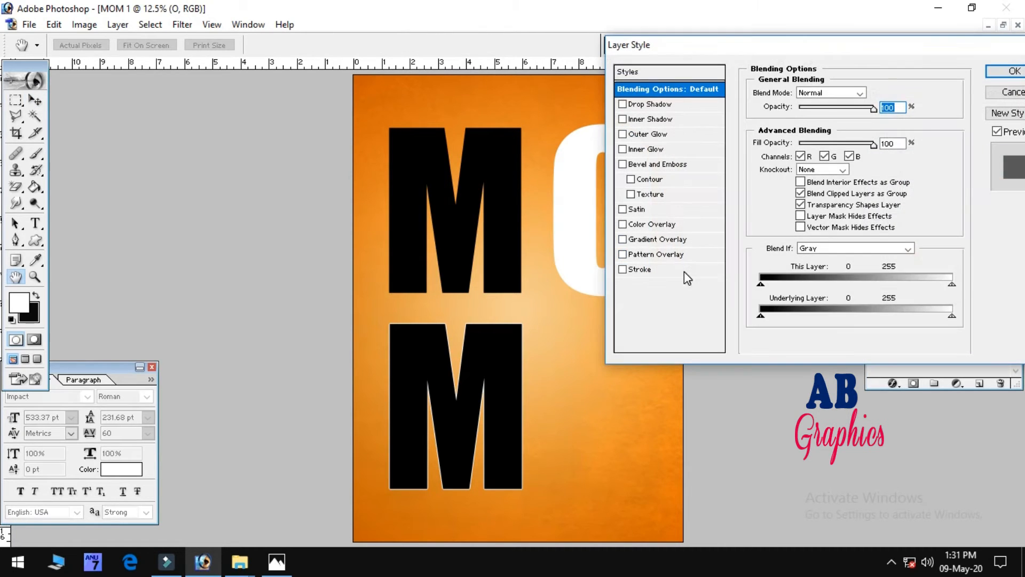
pyautogui.click(684, 271)
pyautogui.click(780, 180)
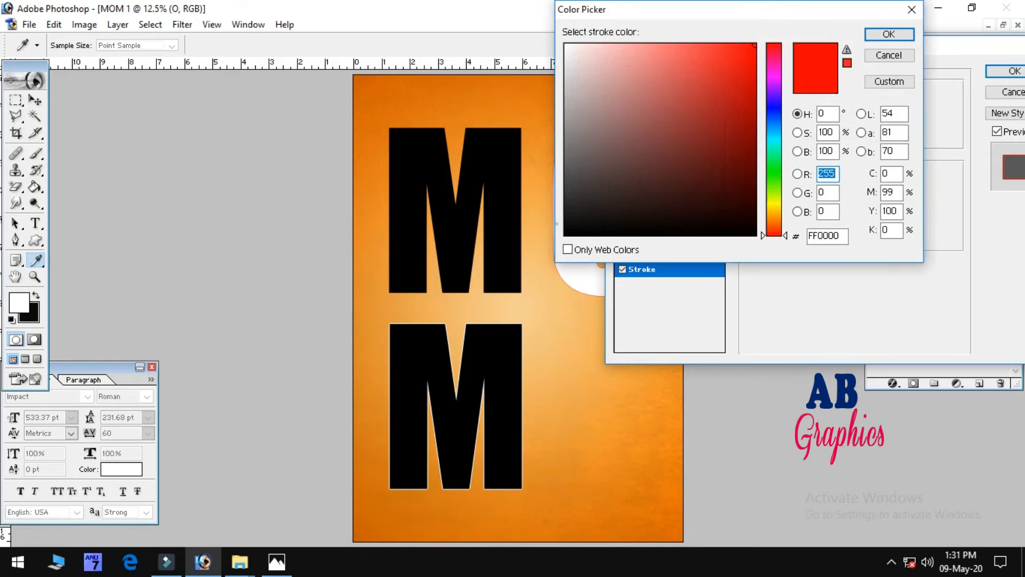
pyautogui.click(566, 231)
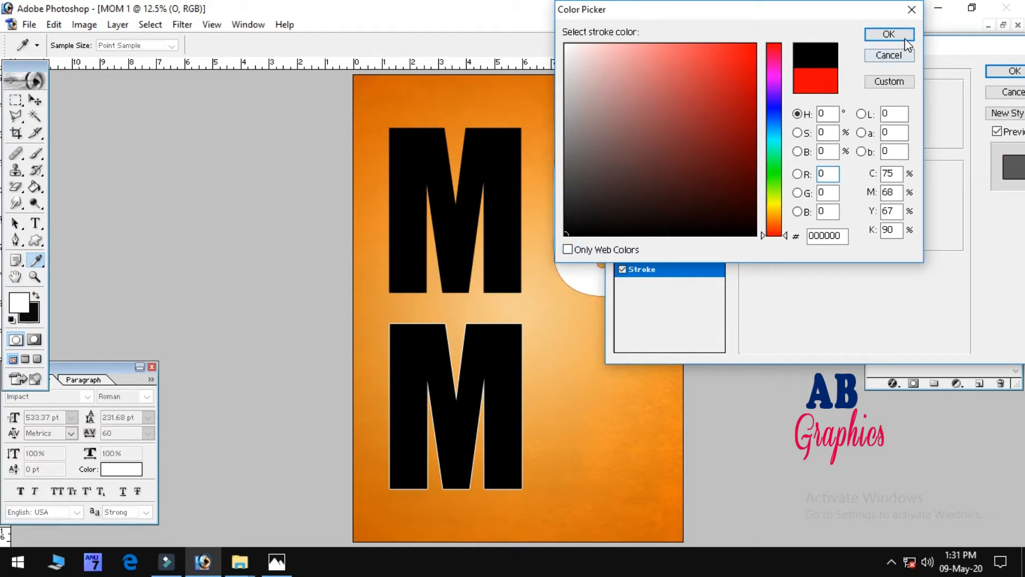
pyautogui.click(888, 35)
pyautogui.press('Up')
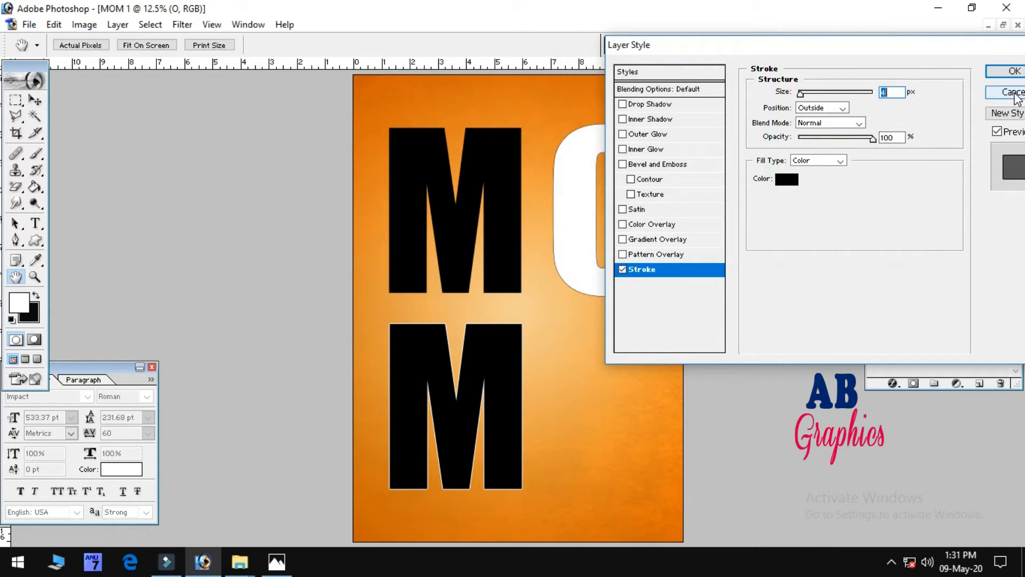
pyautogui.press('Up')
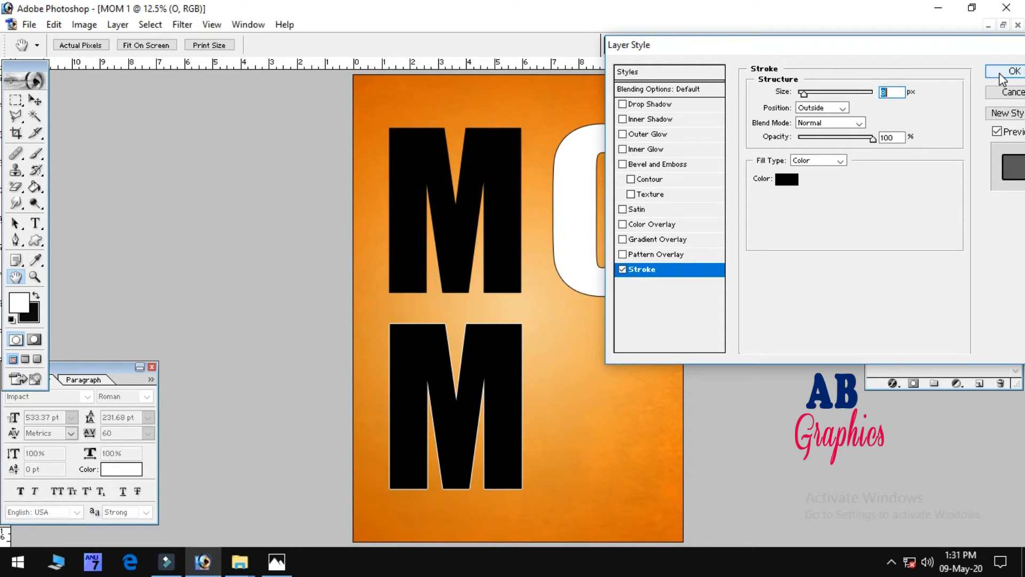
pyautogui.click(1002, 73)
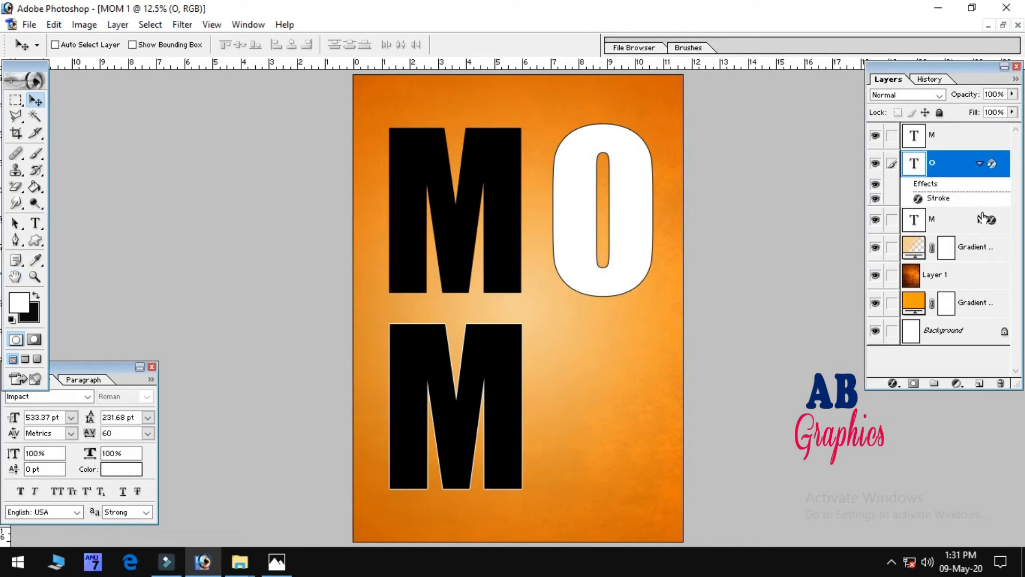
# - Change the lower M's text colour to dark blue (000D5C)
pyautogui.click(980, 163)
pyautogui.click(914, 192)
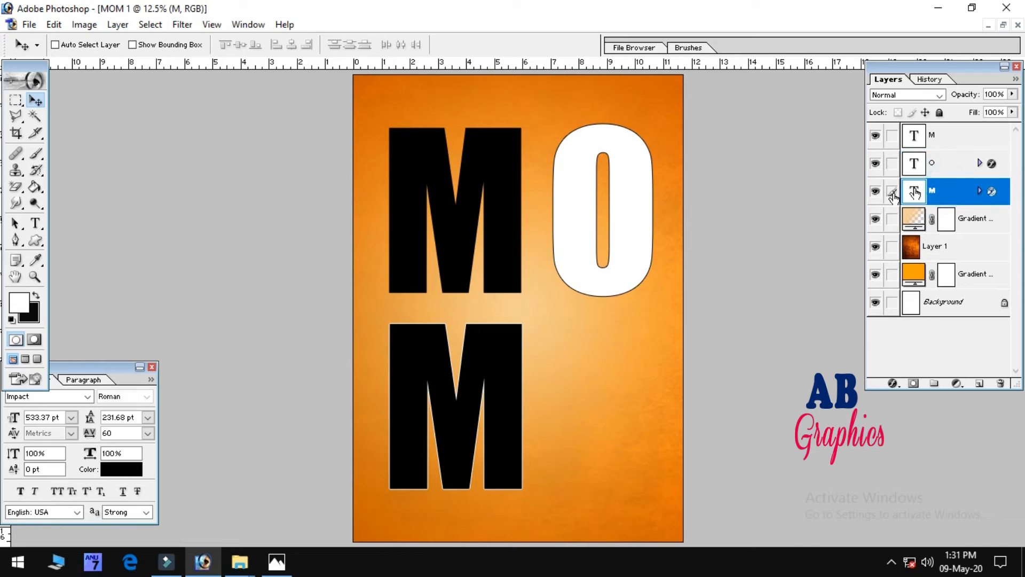
pyautogui.doubleClick(914, 191)
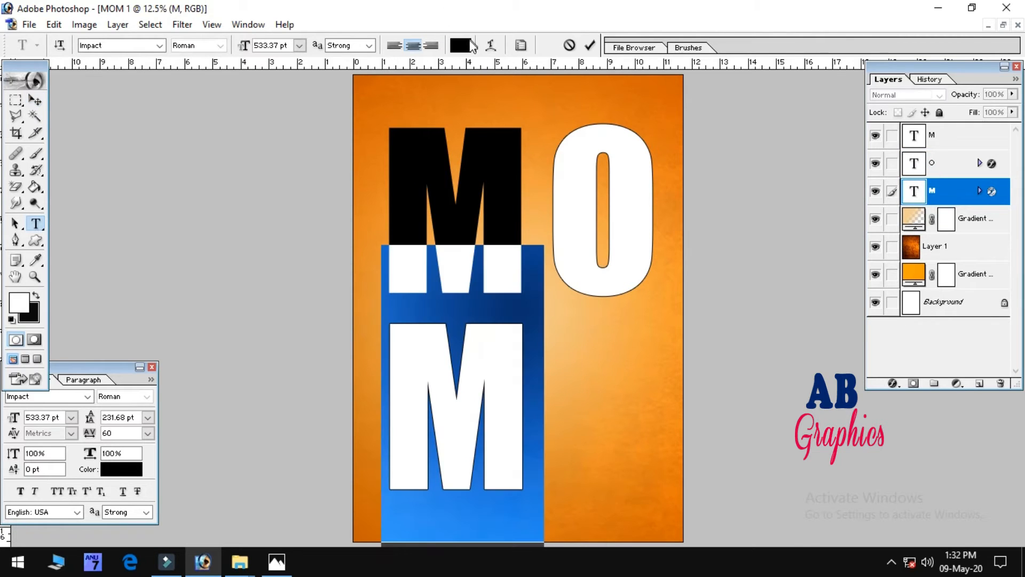
pyautogui.click(462, 45)
pyautogui.moveTo(775, 127); pyautogui.dragTo(774, 112)
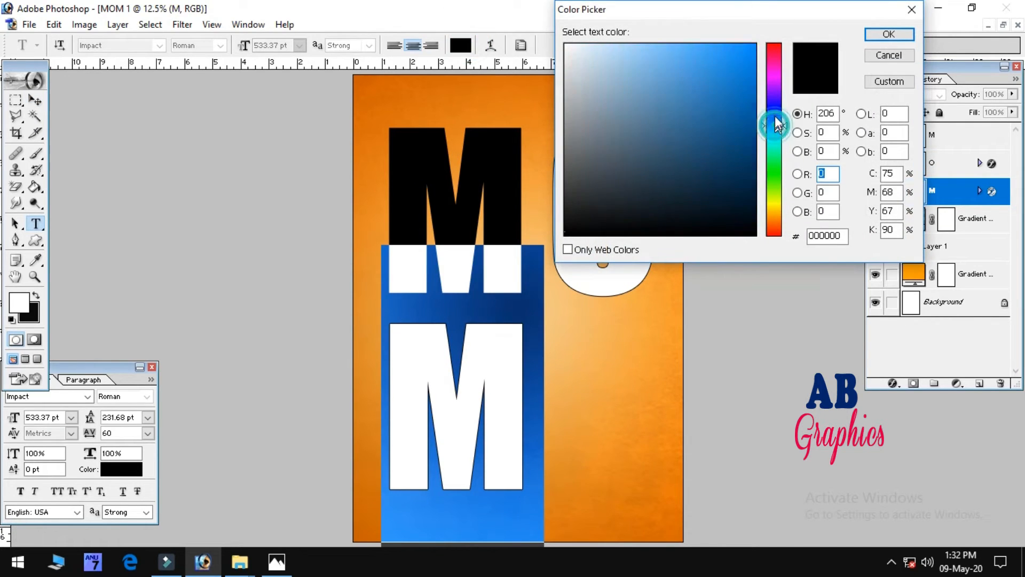
pyautogui.click(752, 155)
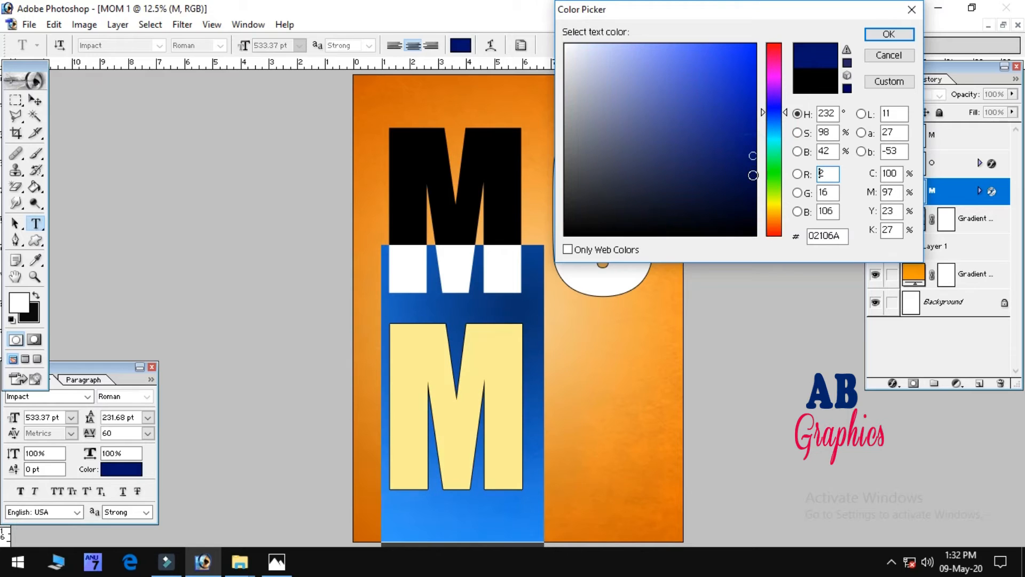
pyautogui.click(889, 34)
pyautogui.hotkey('ctrl', 'Return')
pyautogui.press('v')
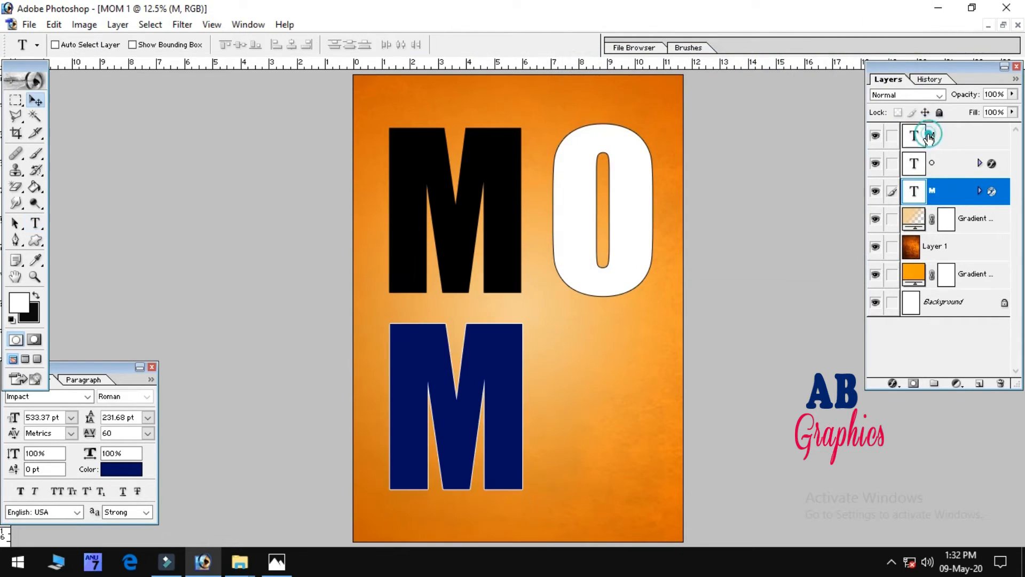
# - Add a white outside stroke at 100% opacity to the upper M
pyautogui.rightClick(929, 134)
pyautogui.click(917, 161)
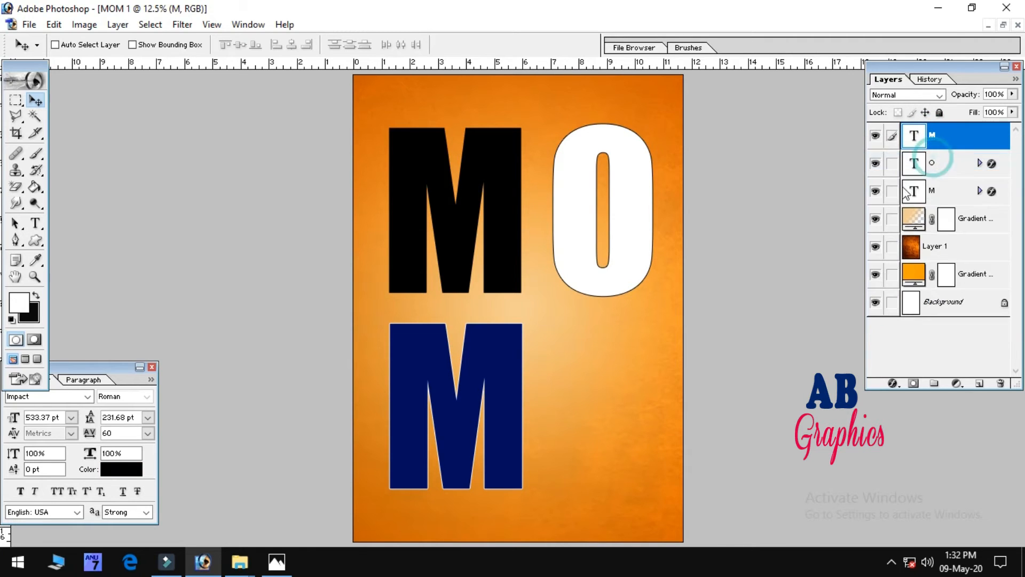
pyautogui.click(642, 268)
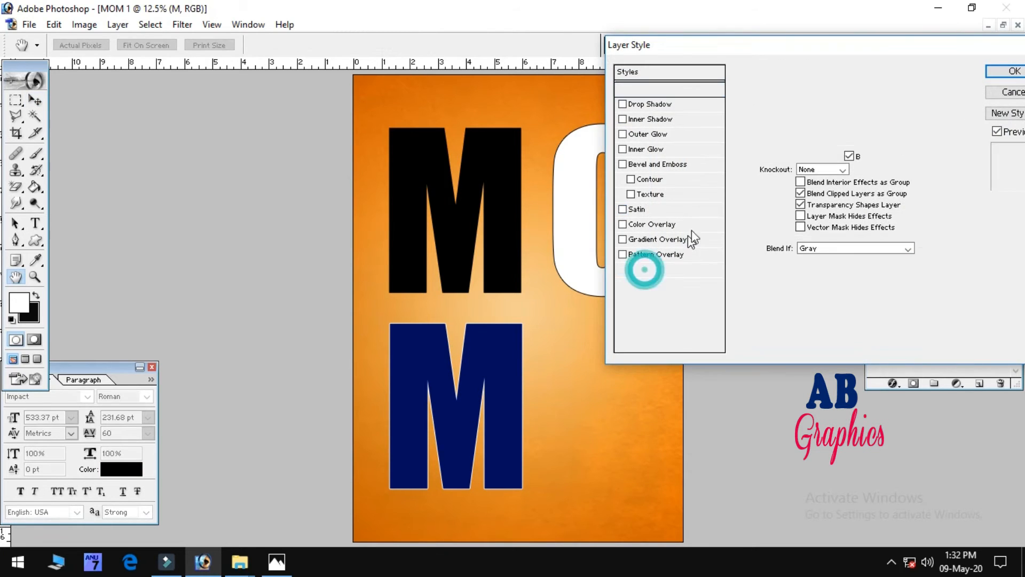
pyautogui.click(798, 181)
pyautogui.click(790, 181)
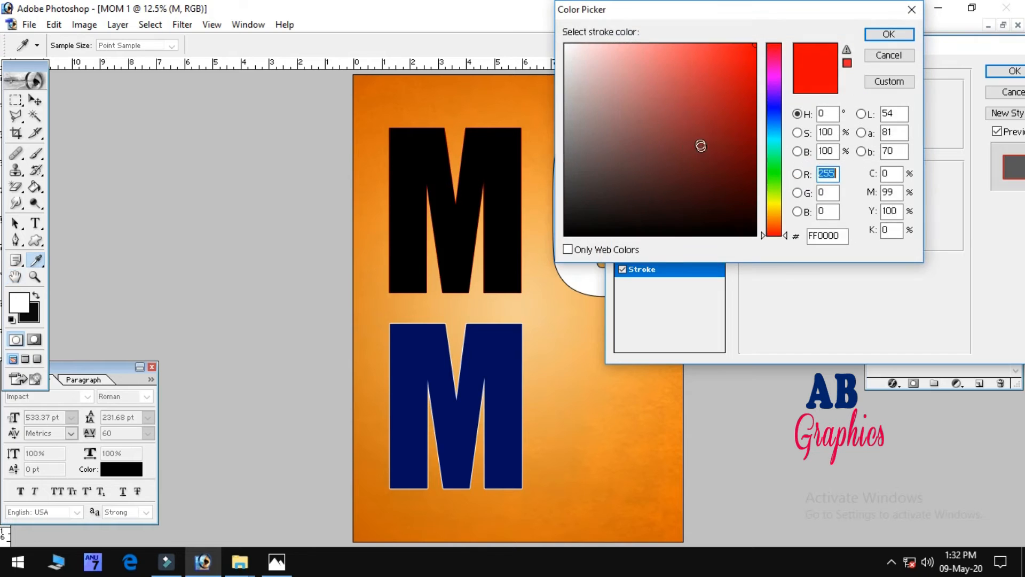
pyautogui.moveTo(701, 146); pyautogui.dragTo(561, 41)
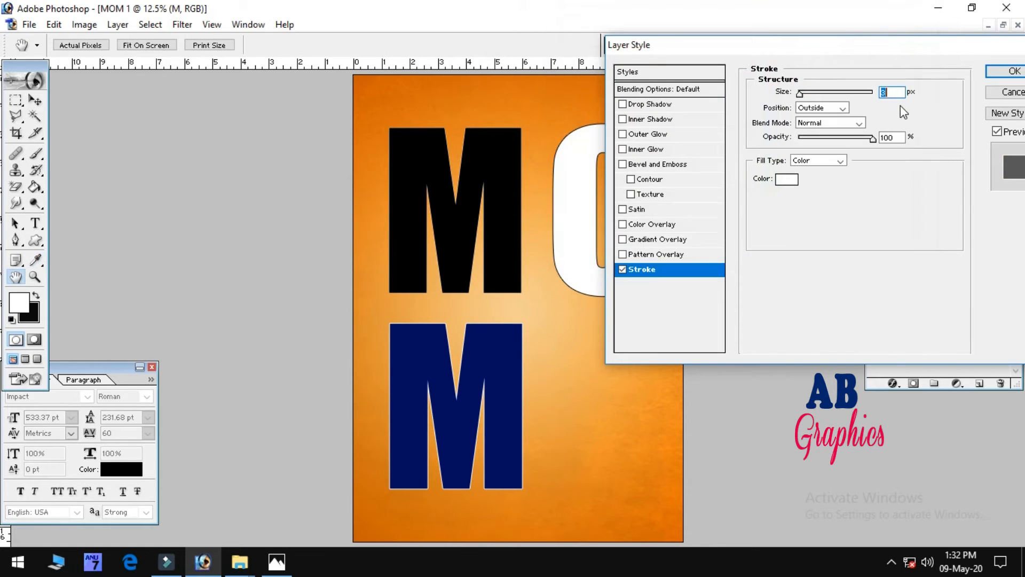
pyautogui.click(1012, 72)
# - Recolour the lower M to a very dark navy with hue 240
pyautogui.click(914, 219)
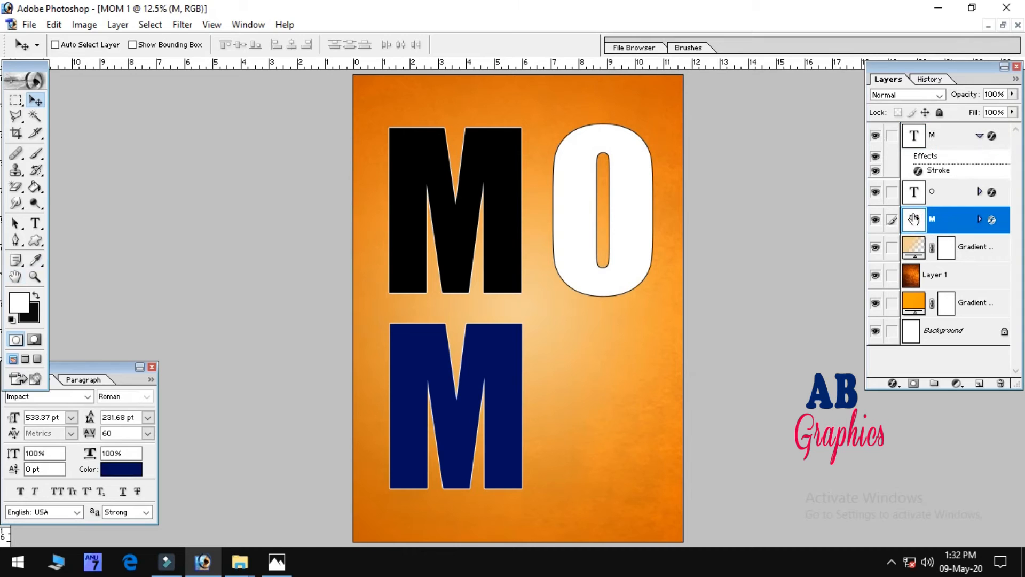
pyautogui.doubleClick(914, 219)
pyautogui.click(460, 44)
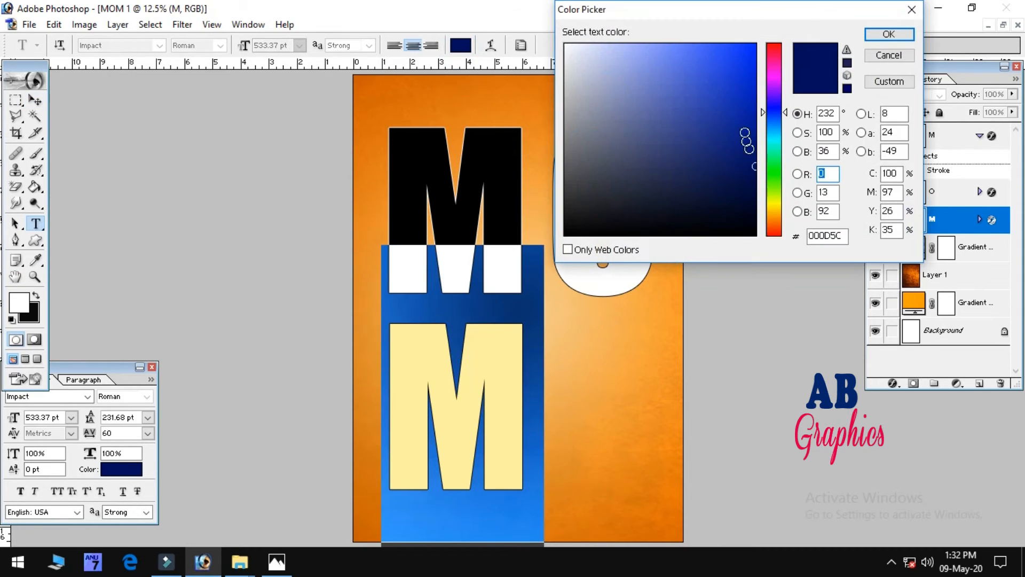
pyautogui.click(781, 107)
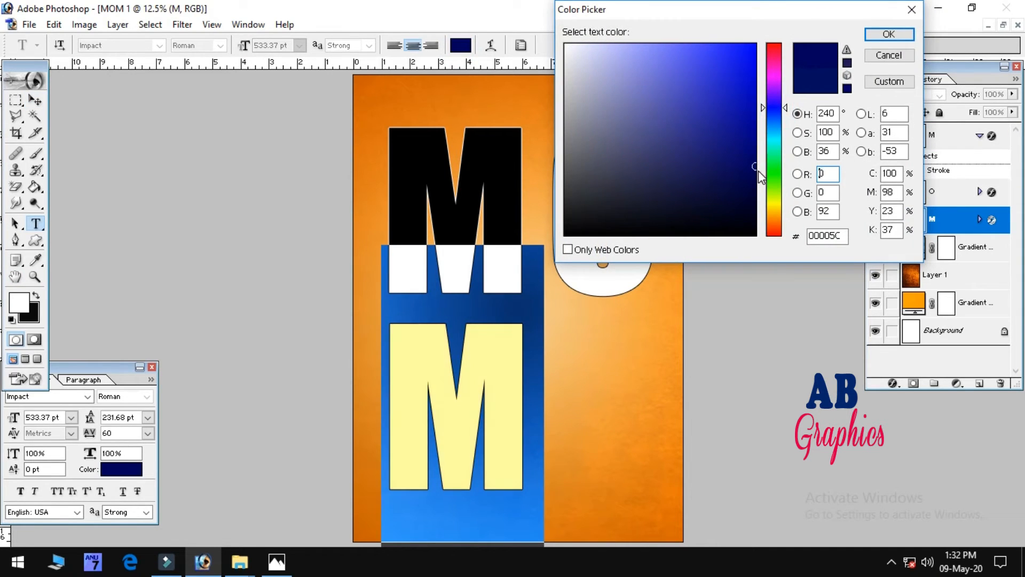
pyautogui.moveTo(754, 167); pyautogui.dragTo(763, 186)
pyautogui.click(888, 34)
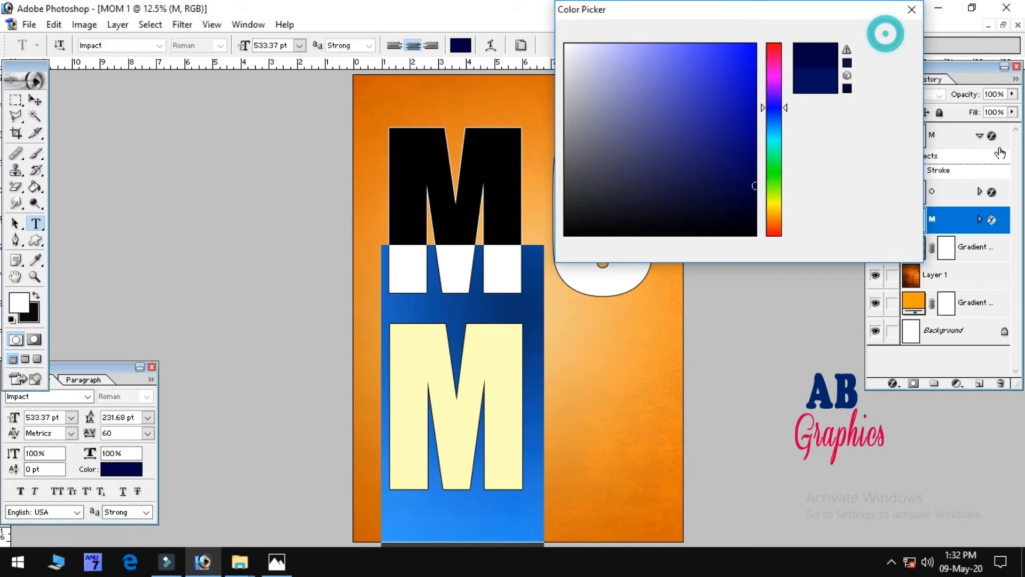
pyautogui.click(963, 213)
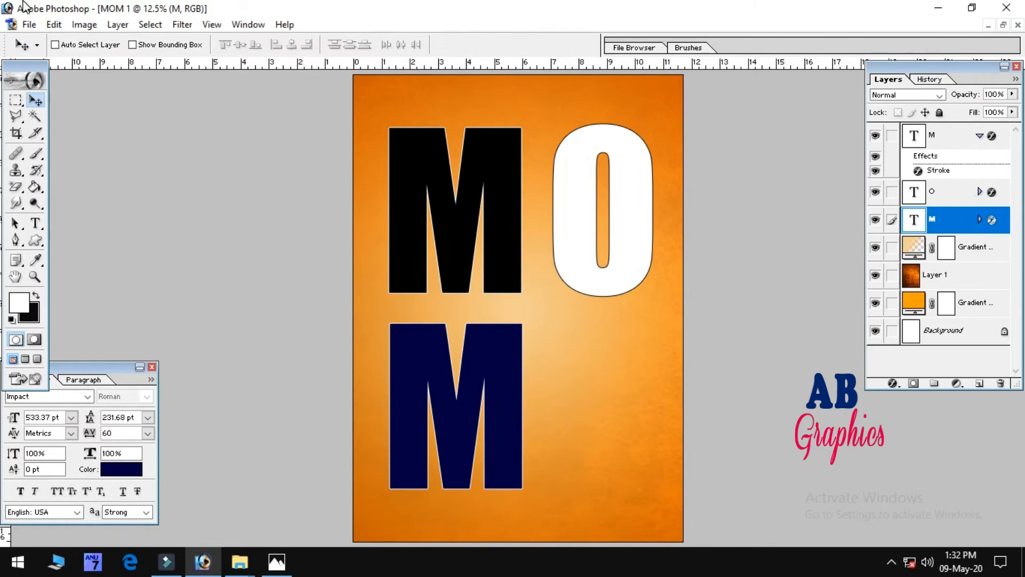
# - Open the JPEG of the kissing mother and daughter silhouettes and copy it into the MOM 1 poster as a layer
pyautogui.click(40, 26)
pyautogui.click(56, 57)
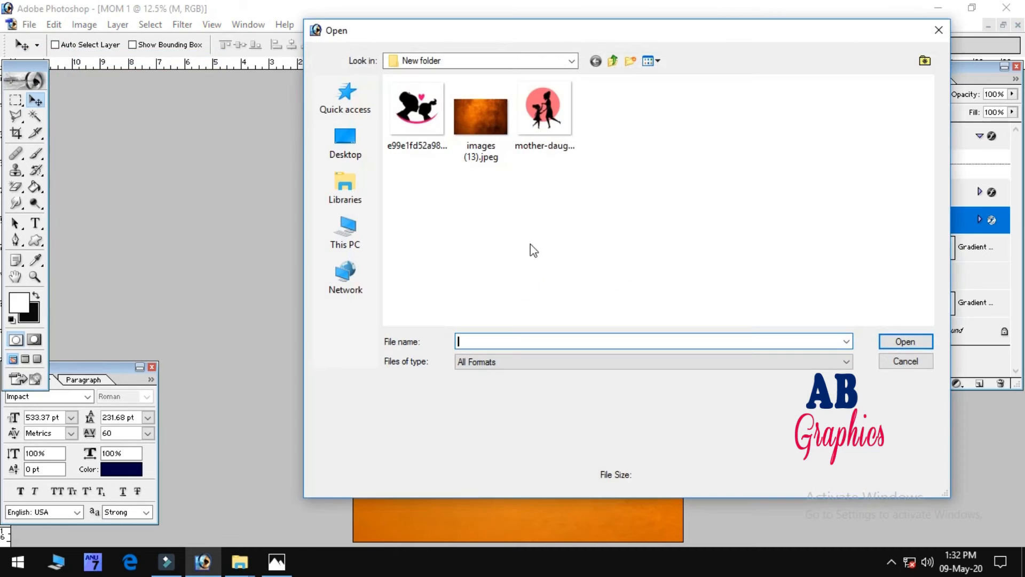
pyautogui.click(416, 110)
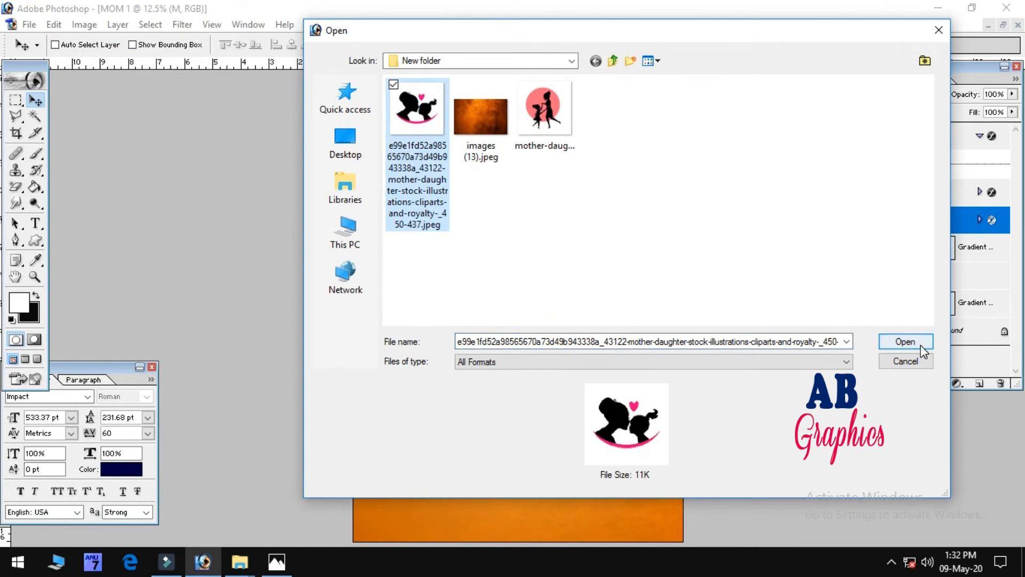
pyautogui.click(905, 341)
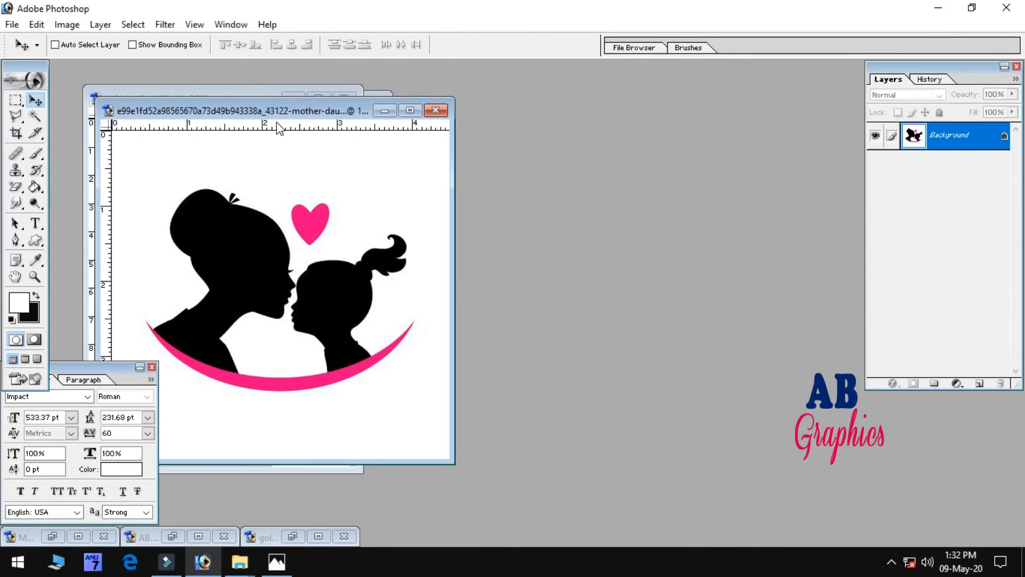
pyautogui.click(275, 119)
pyautogui.moveTo(328, 118); pyautogui.dragTo(665, 106)
pyautogui.moveTo(593, 218); pyautogui.dragTo(288, 271)
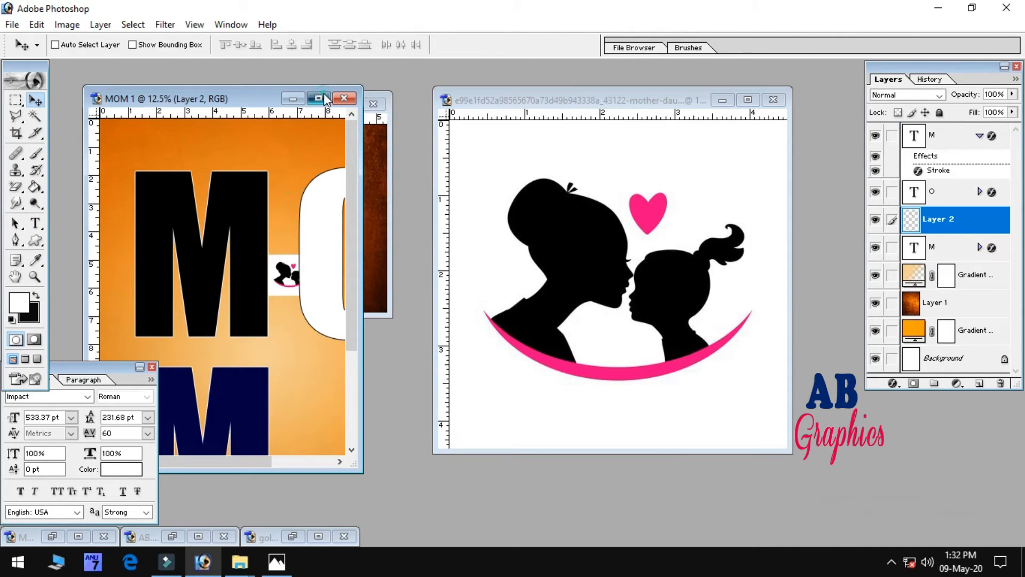
pyautogui.click(318, 99)
# - Scale the silhouette image proportionally to about 309% and place it beside the lower M, under the O
pyautogui.moveTo(554, 229); pyautogui.dragTo(603, 396)
pyautogui.hotkey('ctrl', 't')
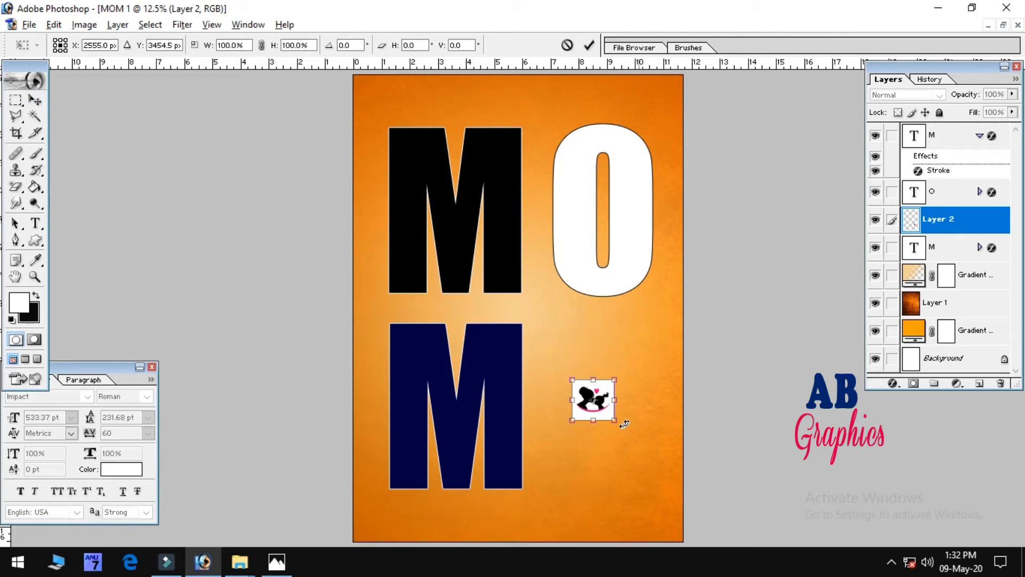
pyautogui.moveTo(621, 424); pyautogui.dragTo(665, 466)
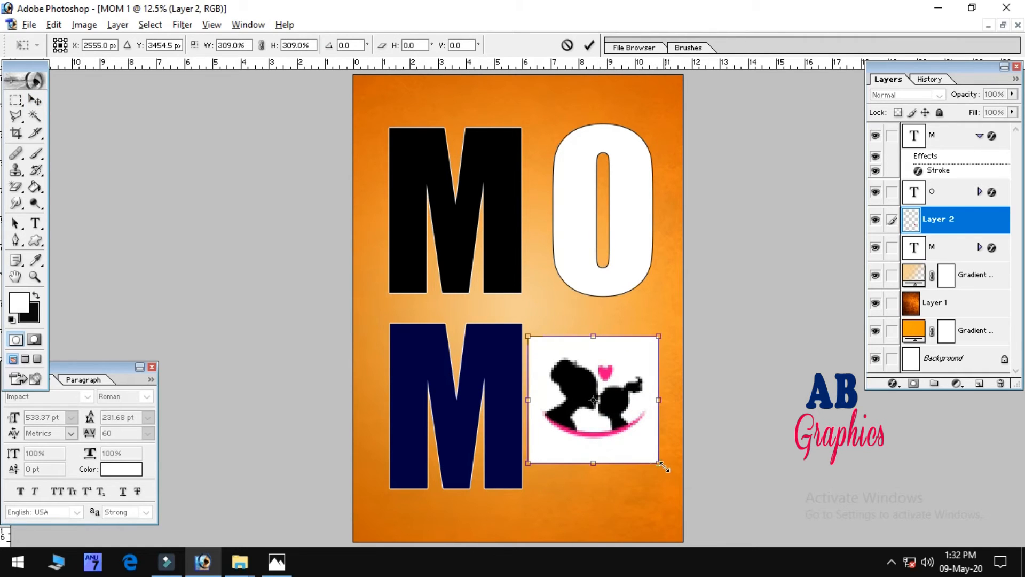
pyautogui.press('Return')
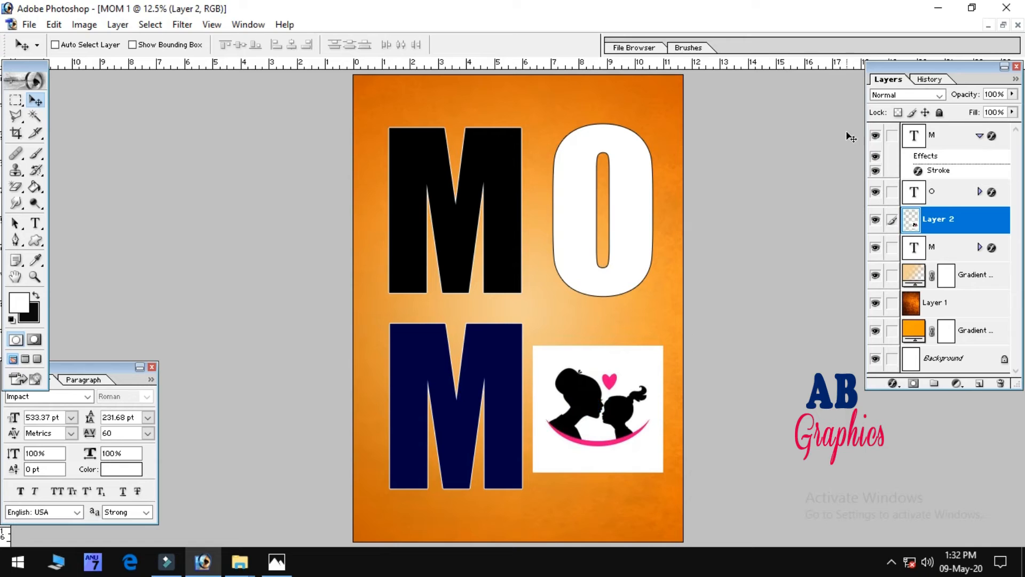
# - Set the silhouette layer's blend mode to Multiply and move it beneath the lower M layer
pyautogui.click(908, 95)
pyautogui.click(886, 143)
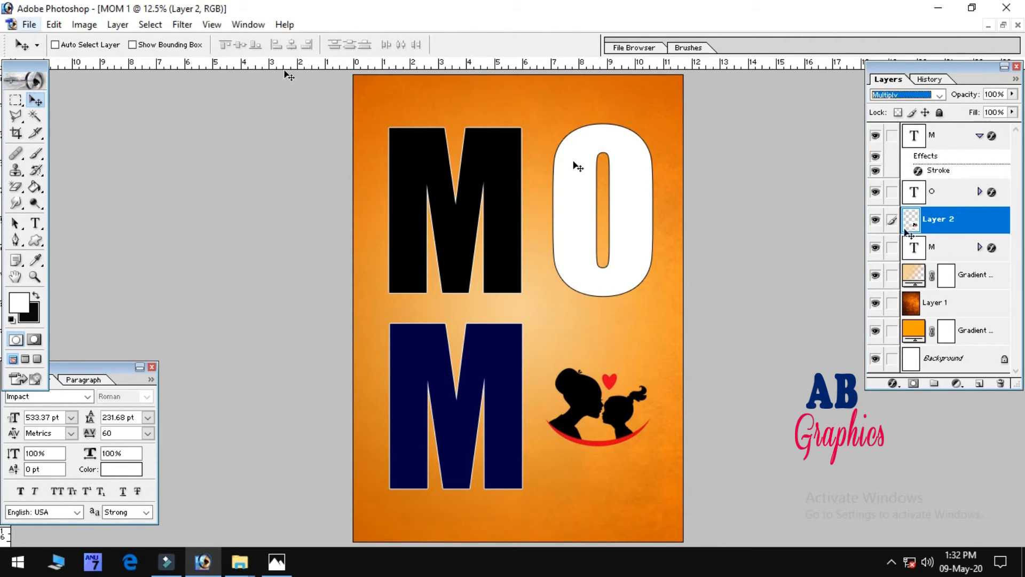
pyautogui.click(980, 136)
pyautogui.moveTo(980, 194); pyautogui.dragTo(944, 224)
# - Add an empty layer above the upper M, and open AB.png from the project folder on the Desktop
pyautogui.click(935, 135)
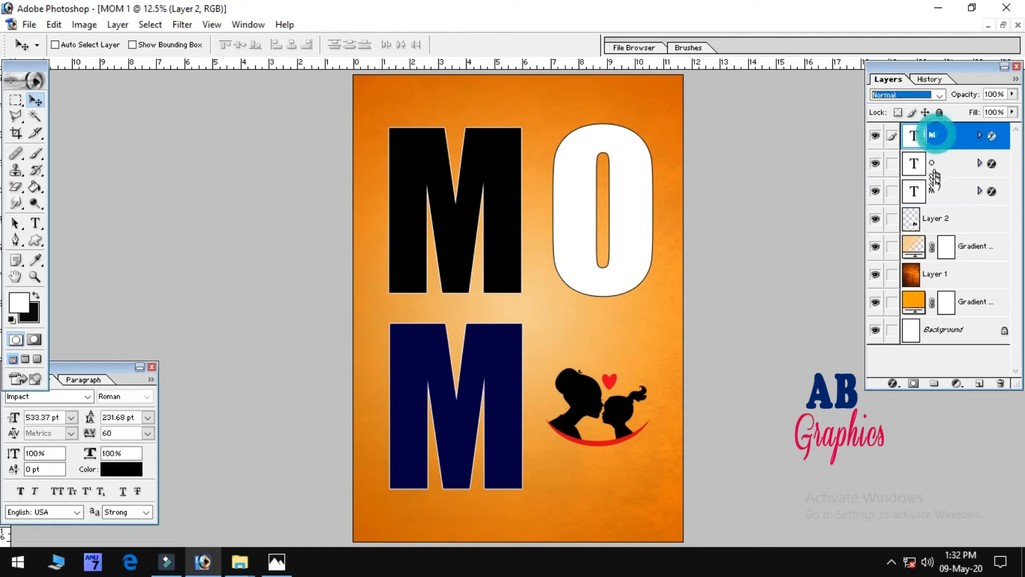
pyautogui.click(980, 385)
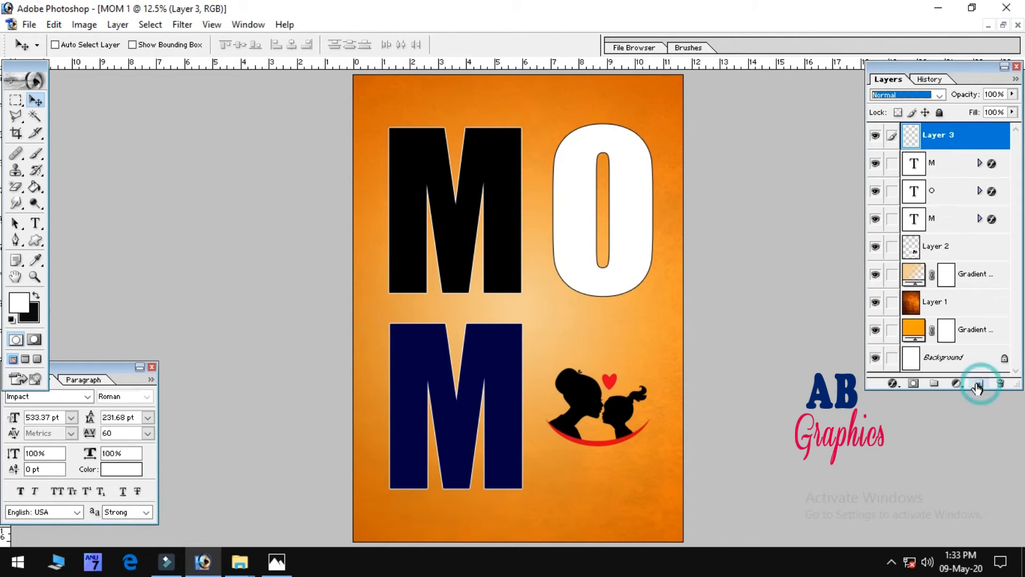
pyautogui.click(29, 25)
pyautogui.click(40, 62)
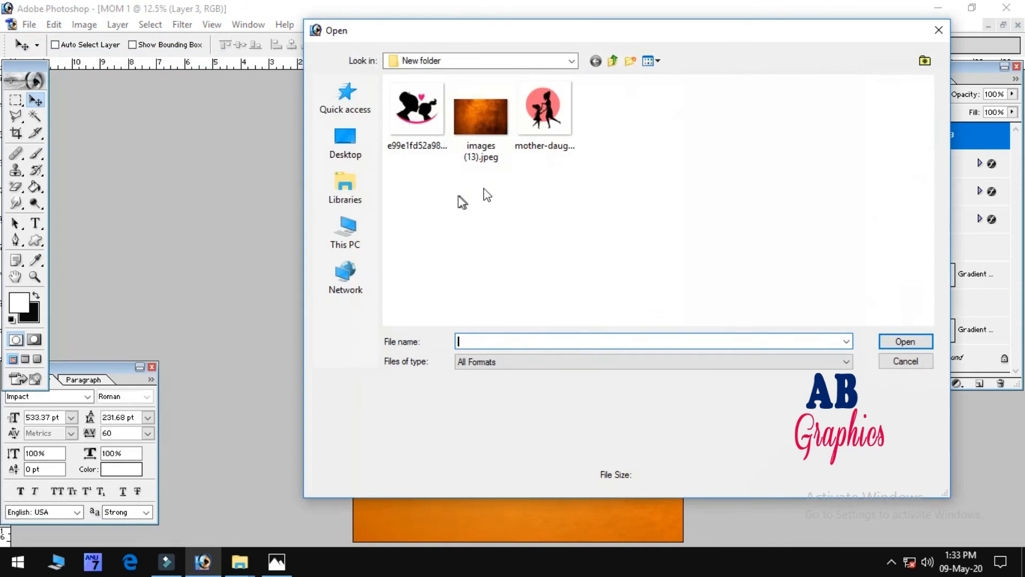
pyautogui.click(350, 141)
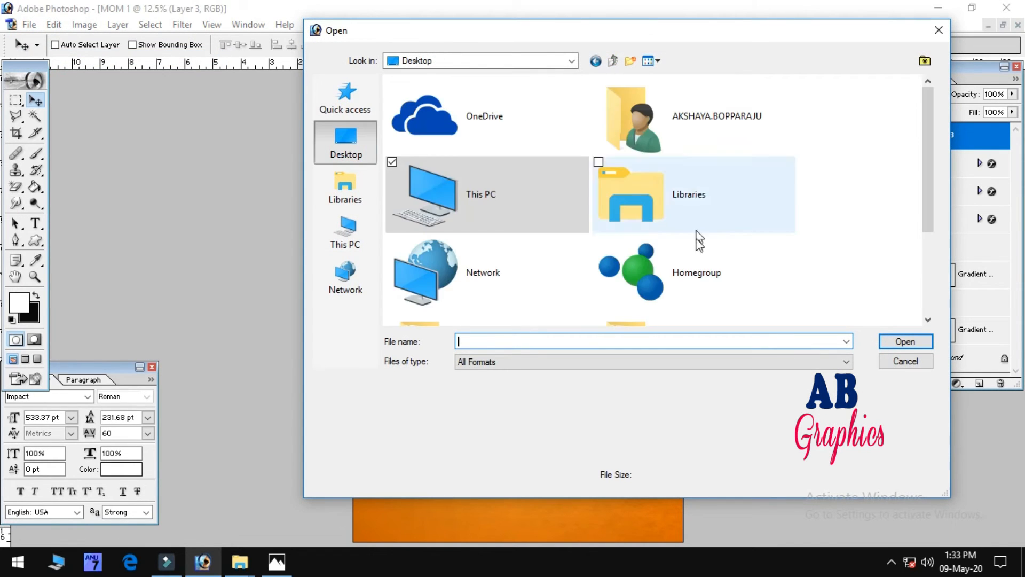
pyautogui.scroll(-3, 699, 240)
pyautogui.doubleClick(492, 297)
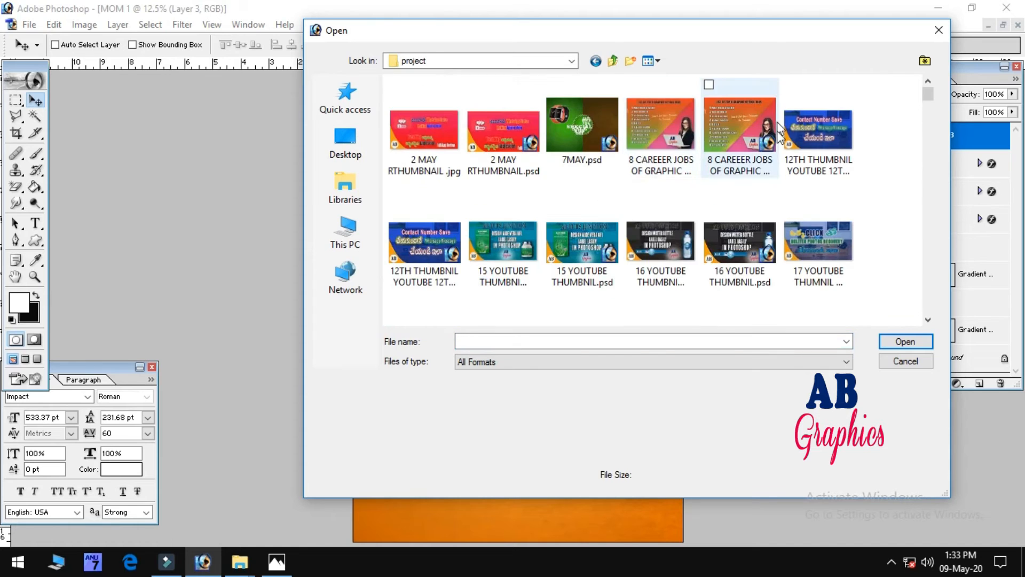
pyautogui.scroll(-5, 776, 128)
pyautogui.click(821, 136)
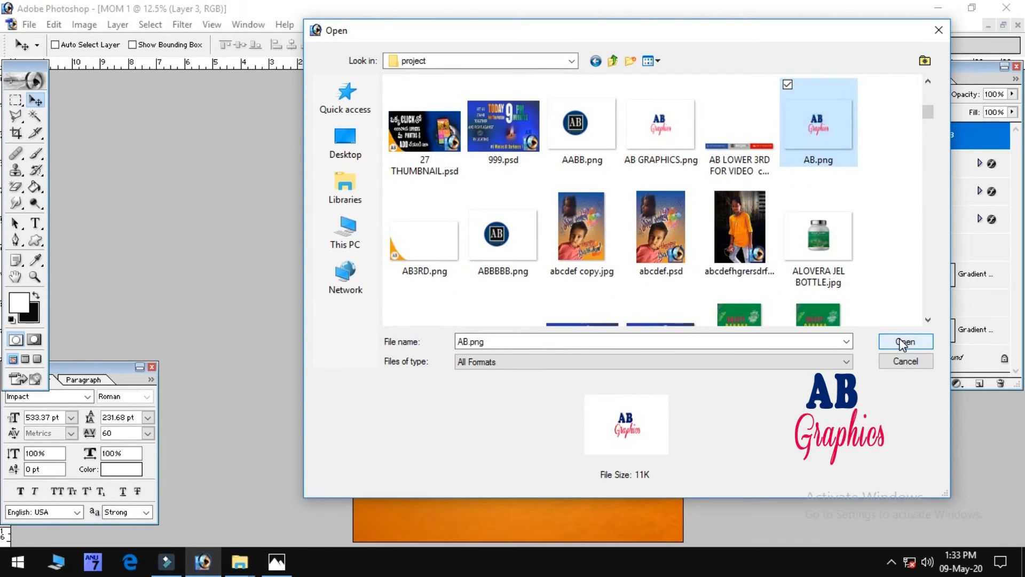
pyautogui.click(903, 344)
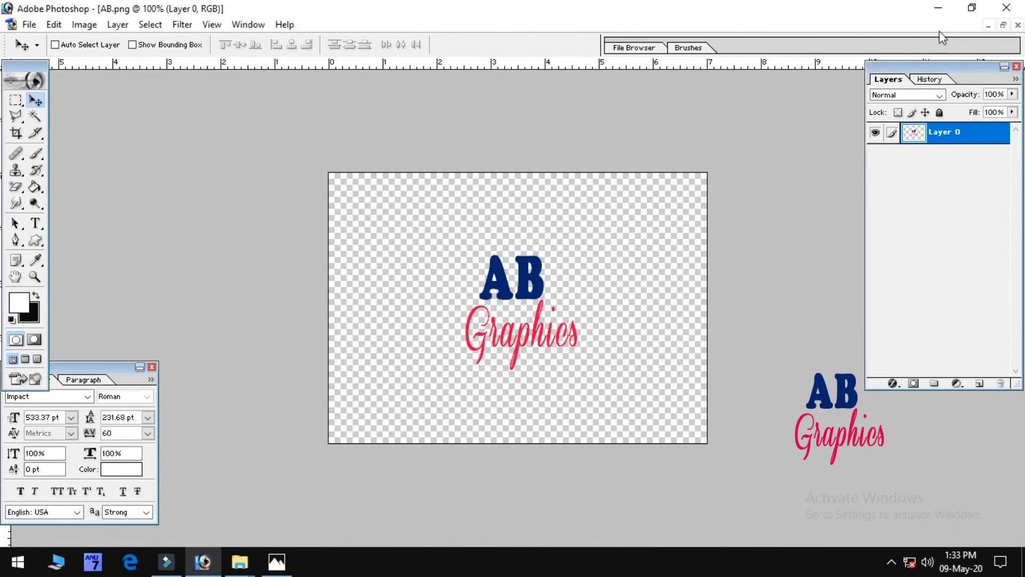
# - Copy the AB Graphics logo into the poster, enlarge it and place it below the silhouettes near the lower edge
pyautogui.click(1003, 26)
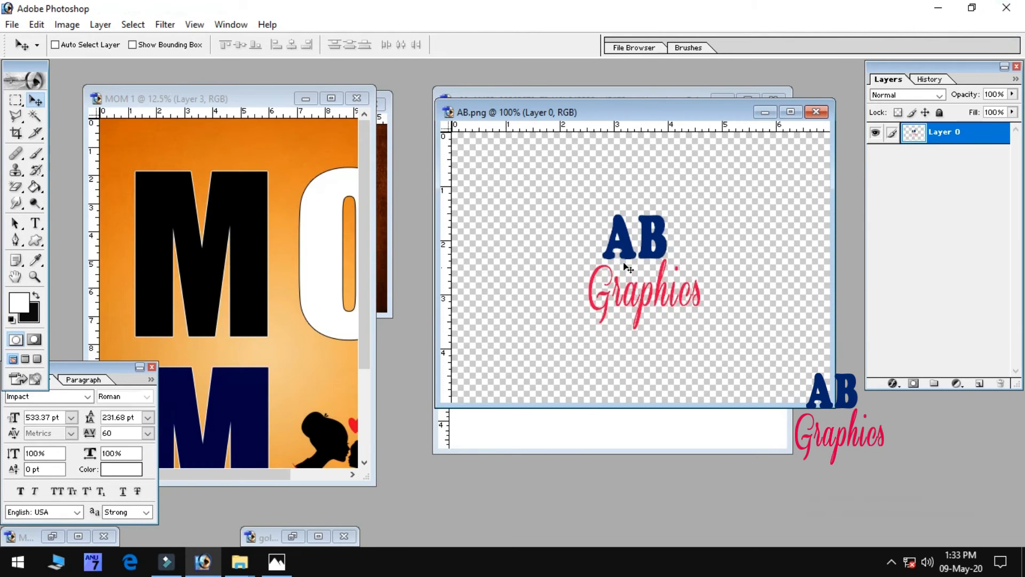
pyautogui.moveTo(653, 256); pyautogui.dragTo(319, 181)
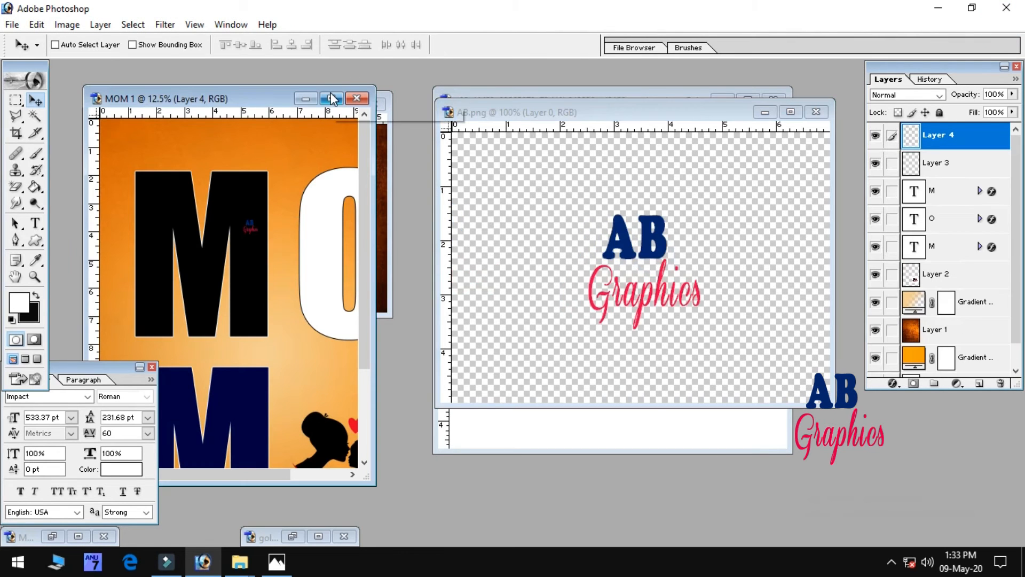
pyautogui.click(331, 98)
pyautogui.moveTo(521, 206); pyautogui.dragTo(632, 499)
pyautogui.hotkey('ctrl', 't')
pyautogui.press('Return')
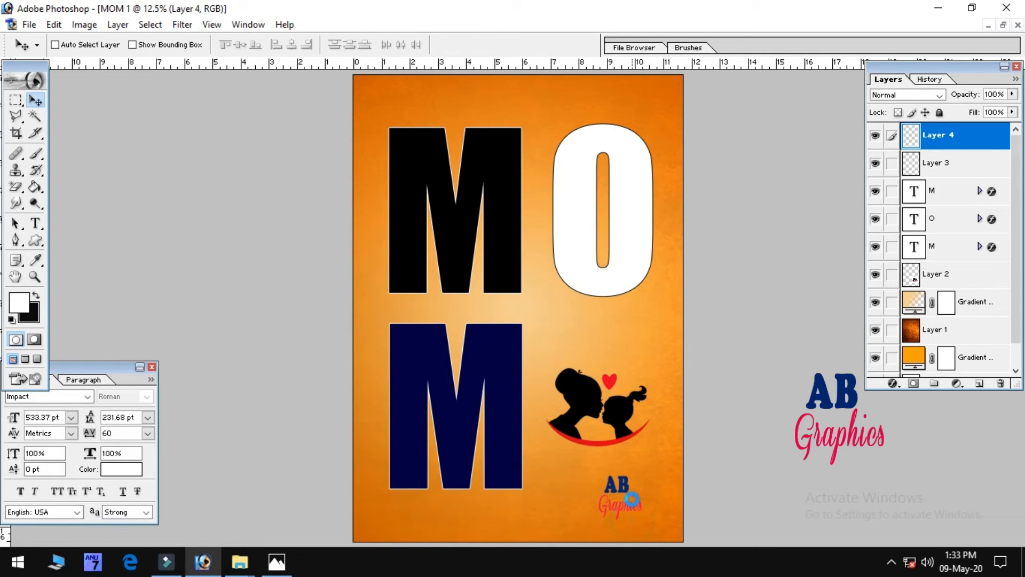
# - Paint a soft white glow behind the logo on the empty Layer 3 with a 1100 px brush
pyautogui.click(946, 169)
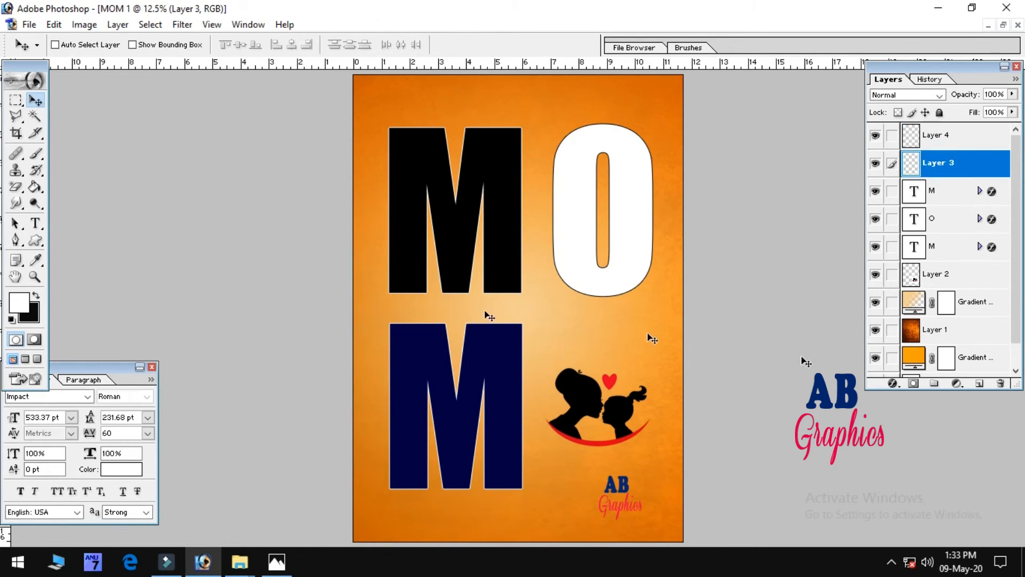
pyautogui.click(36, 154)
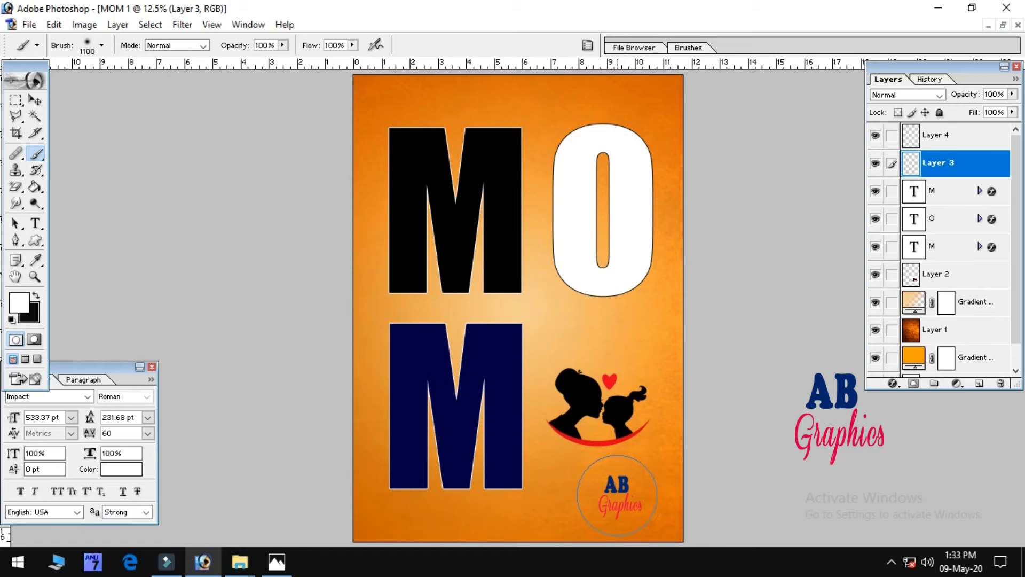
pyautogui.click(617, 495)
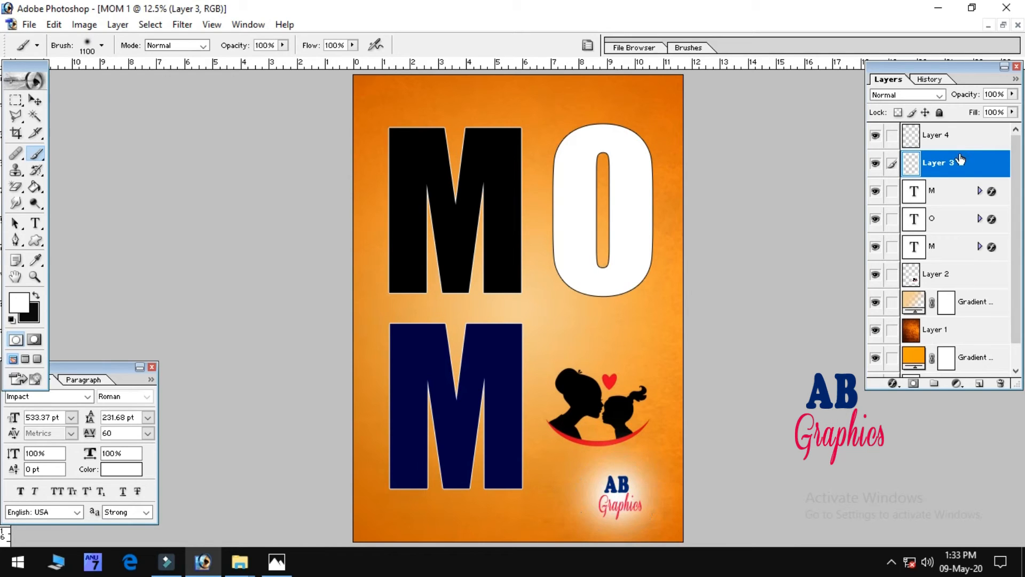
# - Check the glow by briefly hiding Layer 3, and rename the logo's layer, Layer 4, as AB
pyautogui.click(869, 160)
pyautogui.click(867, 160)
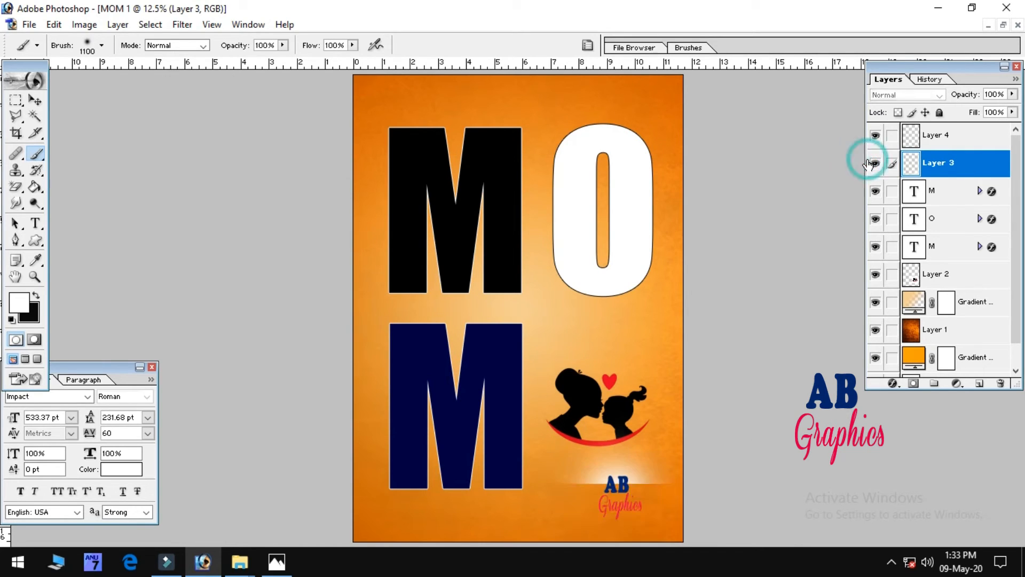
pyautogui.click(933, 136)
pyautogui.doubleClick(933, 135)
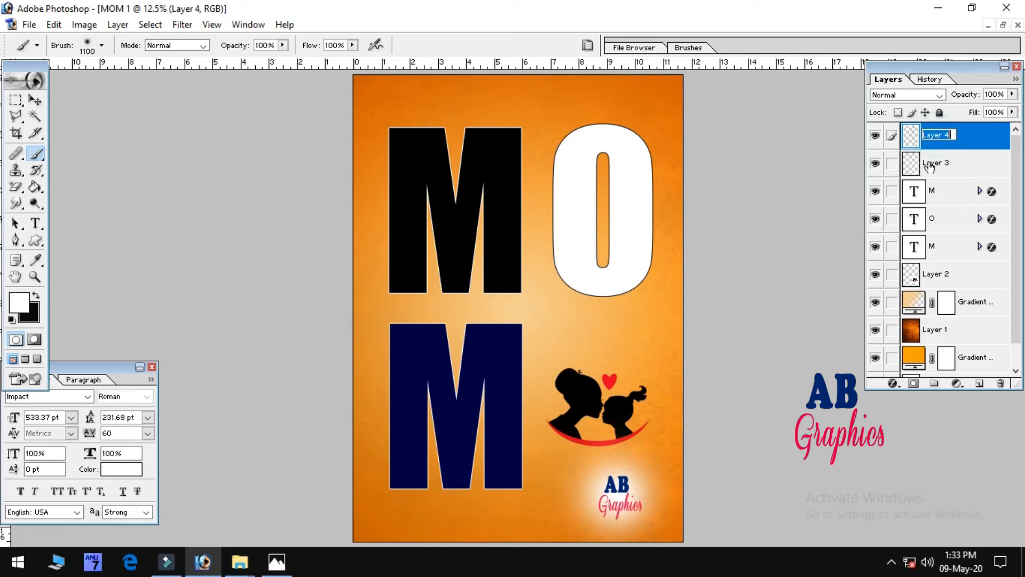
pyautogui.write('a')
pyautogui.click(941, 168)
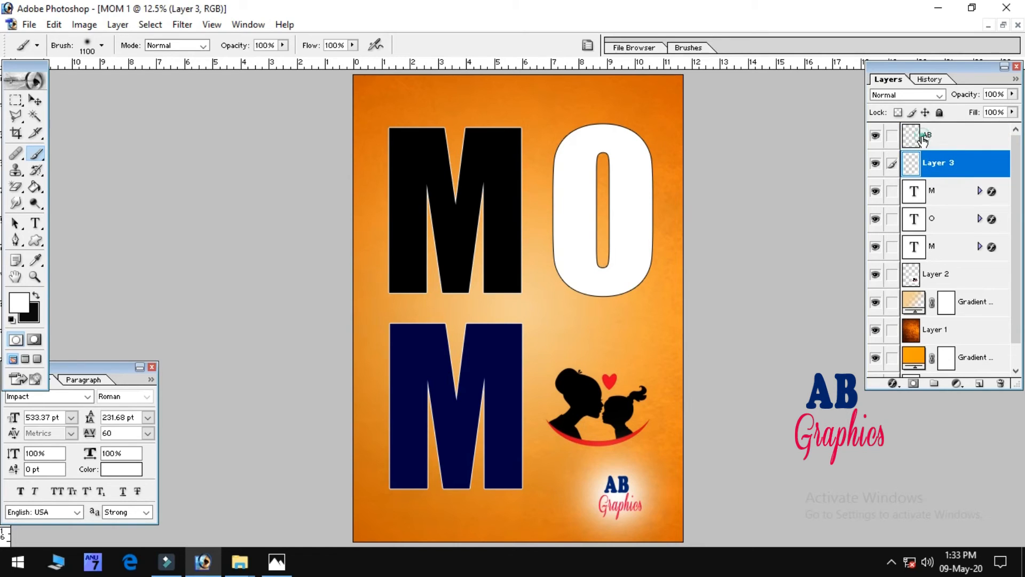
# - Group the AB logo layer and the glow on Layer 3 in a new layer set named AB
pyautogui.click(922, 138)
pyautogui.click(934, 384)
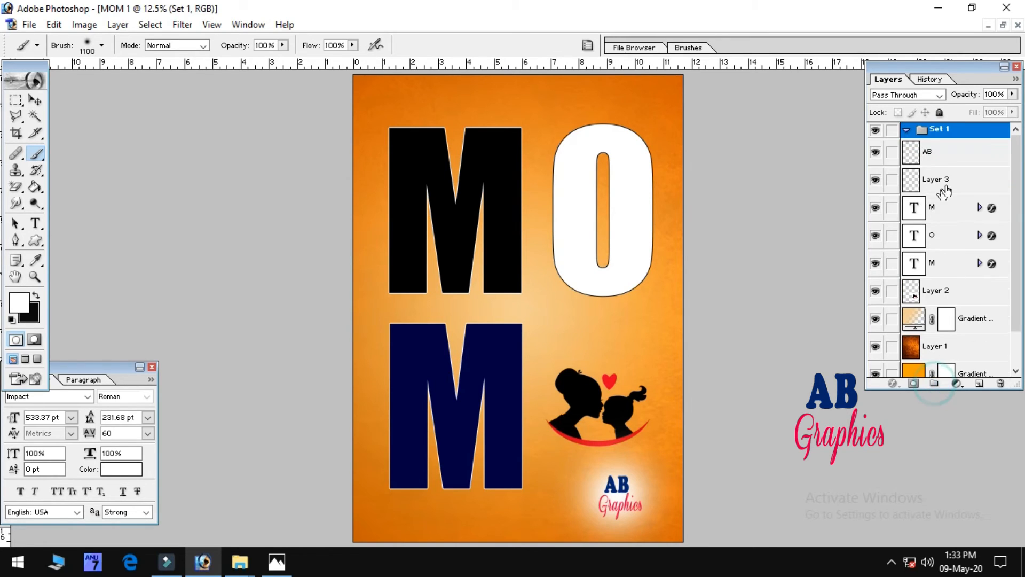
pyautogui.moveTo(932, 152); pyautogui.dragTo(931, 131)
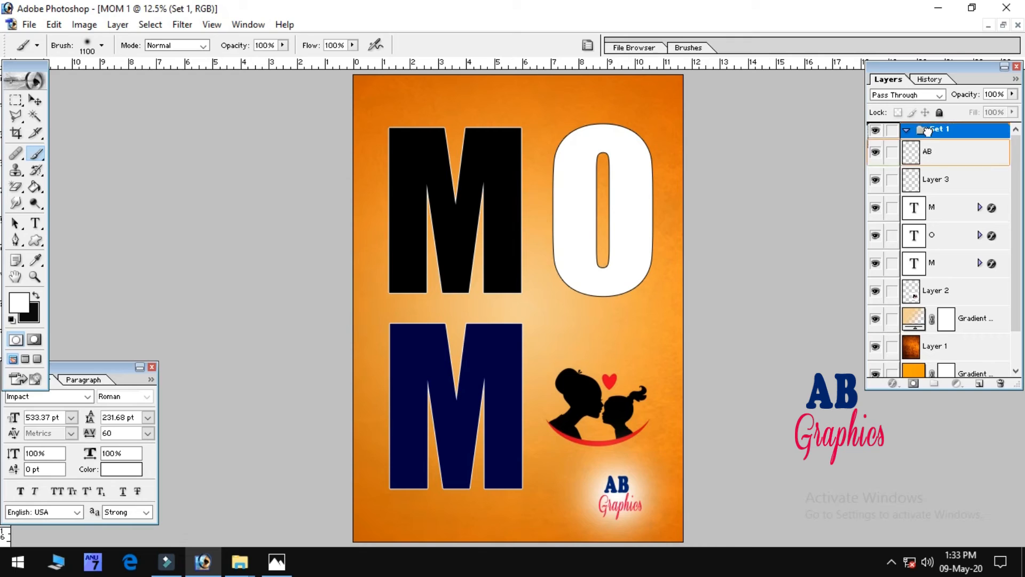
pyautogui.moveTo(934, 179); pyautogui.dragTo(930, 133)
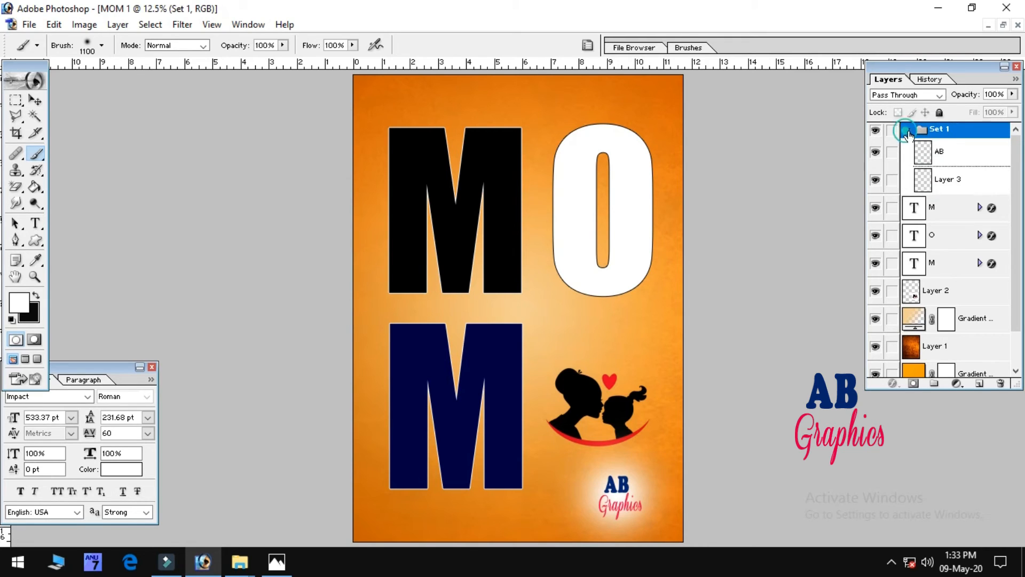
pyautogui.click(907, 132)
pyautogui.doubleClick(933, 129)
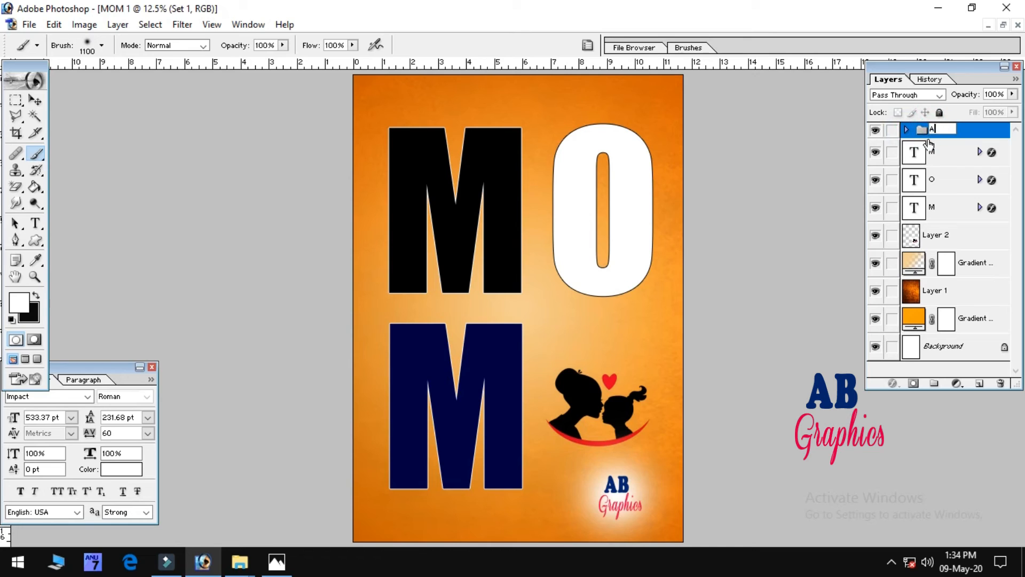
pyautogui.press('Return')
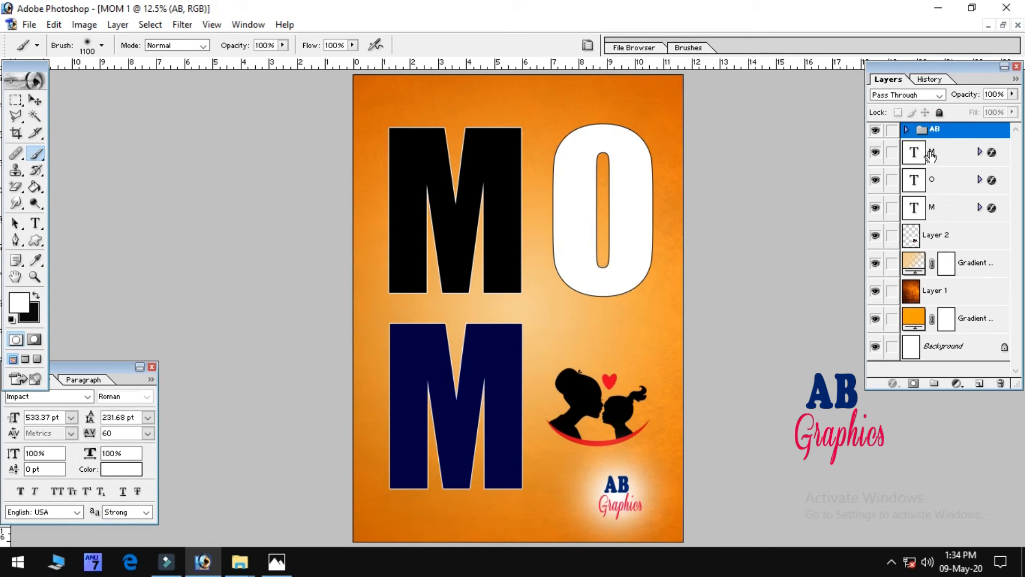
# - Group the M, O and M text layers in a new layer set named MOM below the AB set
pyautogui.click(930, 154)
pyautogui.click(932, 383)
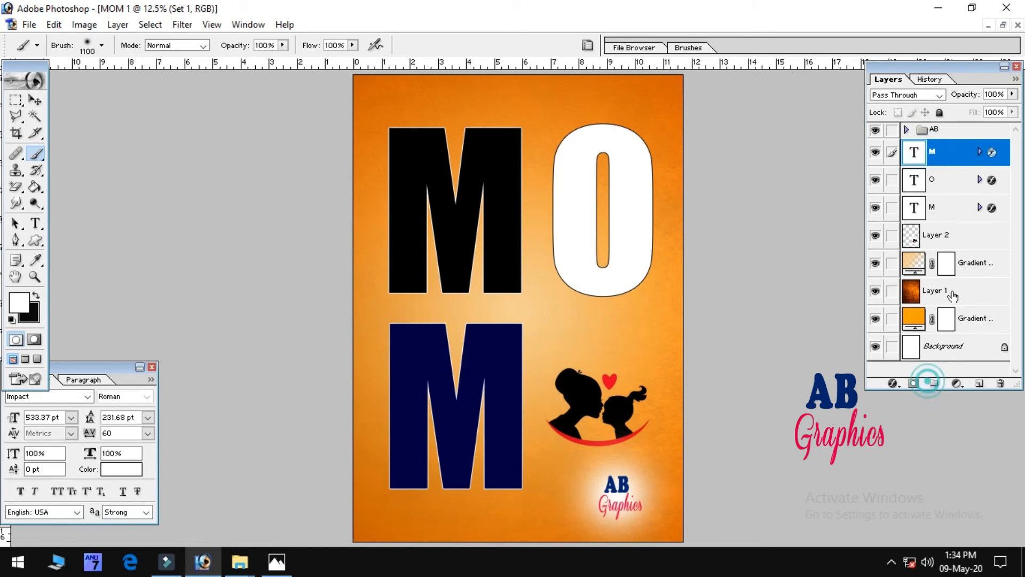
pyautogui.moveTo(932, 169); pyautogui.dragTo(929, 148)
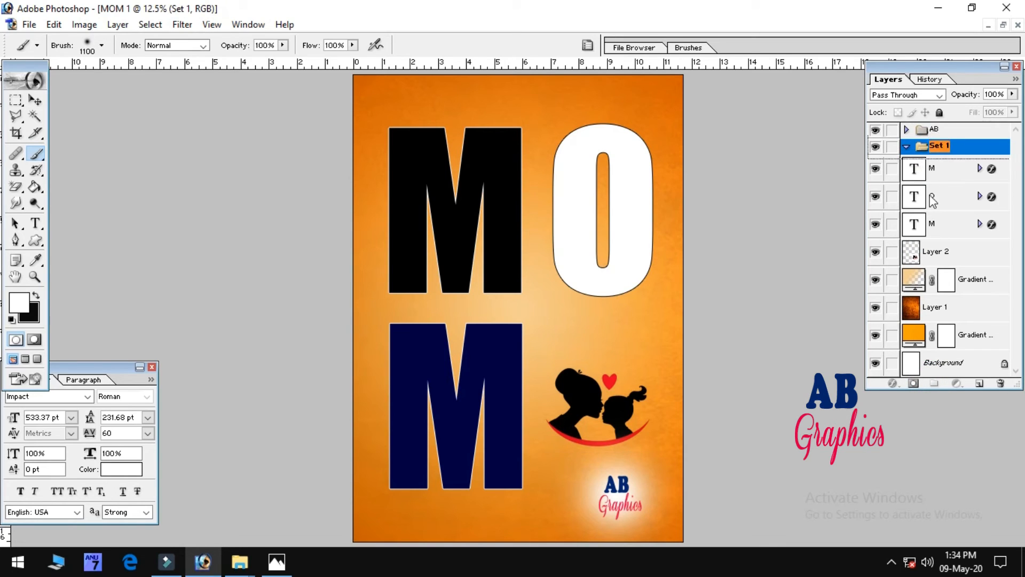
pyautogui.moveTo(935, 197); pyautogui.dragTo(931, 178)
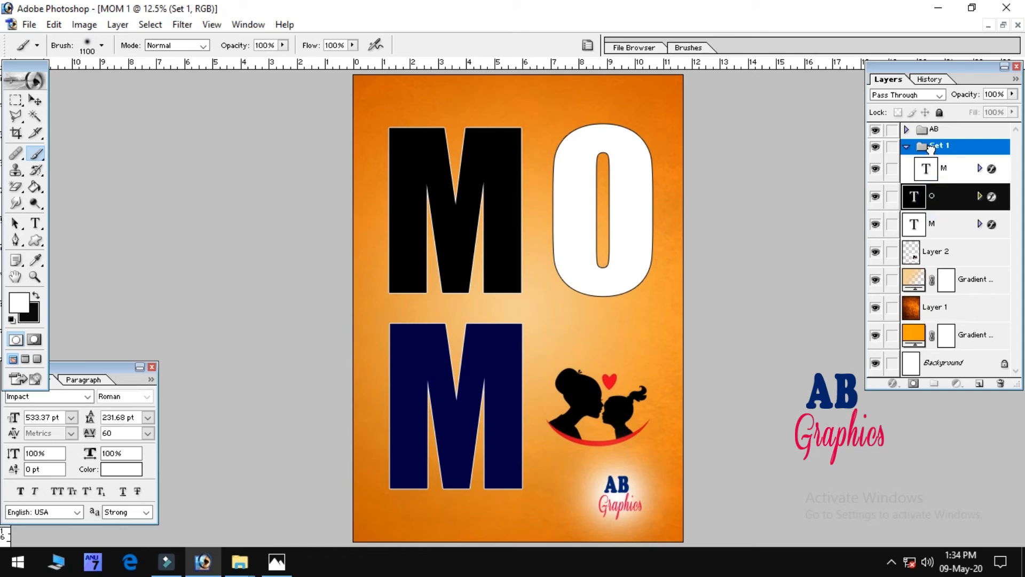
pyautogui.moveTo(930, 148); pyautogui.dragTo(930, 149)
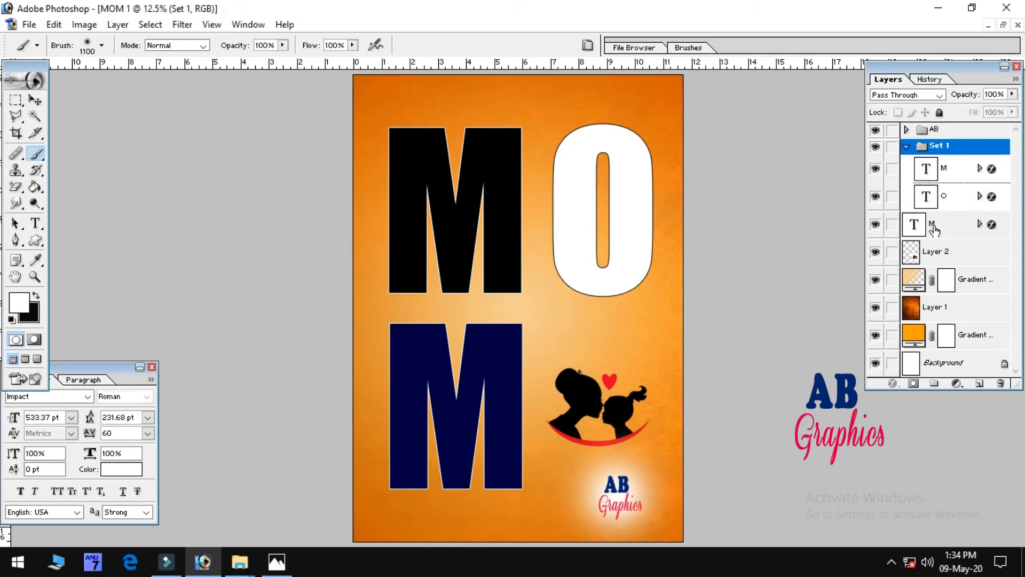
pyautogui.moveTo(934, 227); pyautogui.dragTo(933, 146)
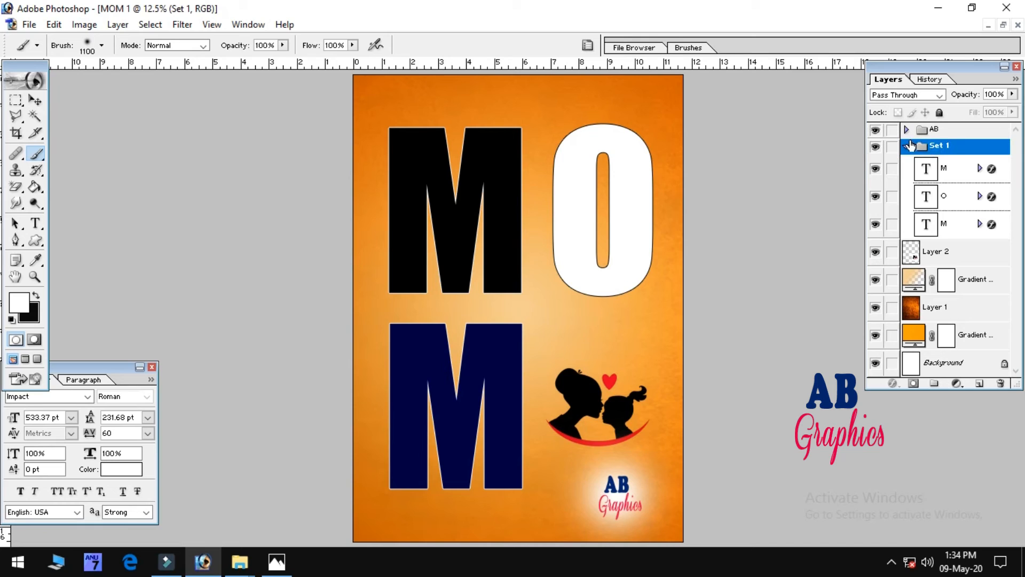
pyautogui.click(907, 143)
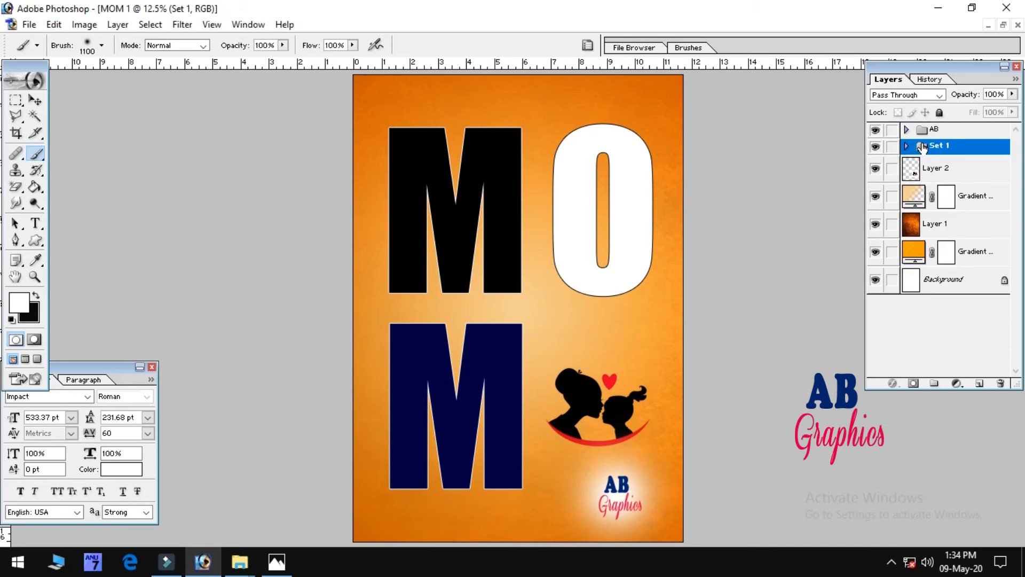
pyautogui.click(950, 132)
pyautogui.doubleClick(943, 150)
pyautogui.press('Return')
# - Save the poster as MOM 1.psd in the project folder in Photoshop format with its layers kept
pyautogui.click(30, 25)
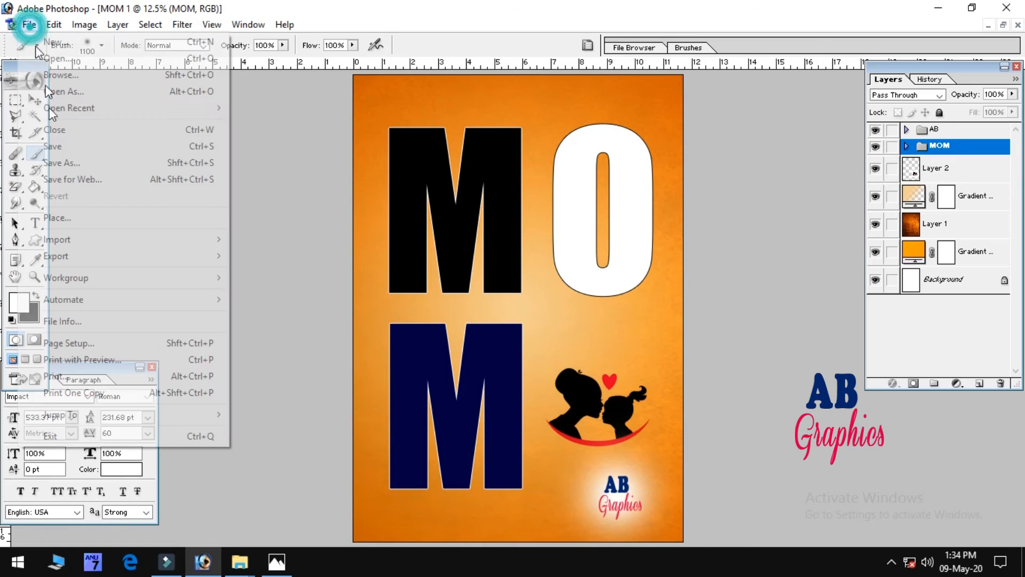
pyautogui.click(63, 144)
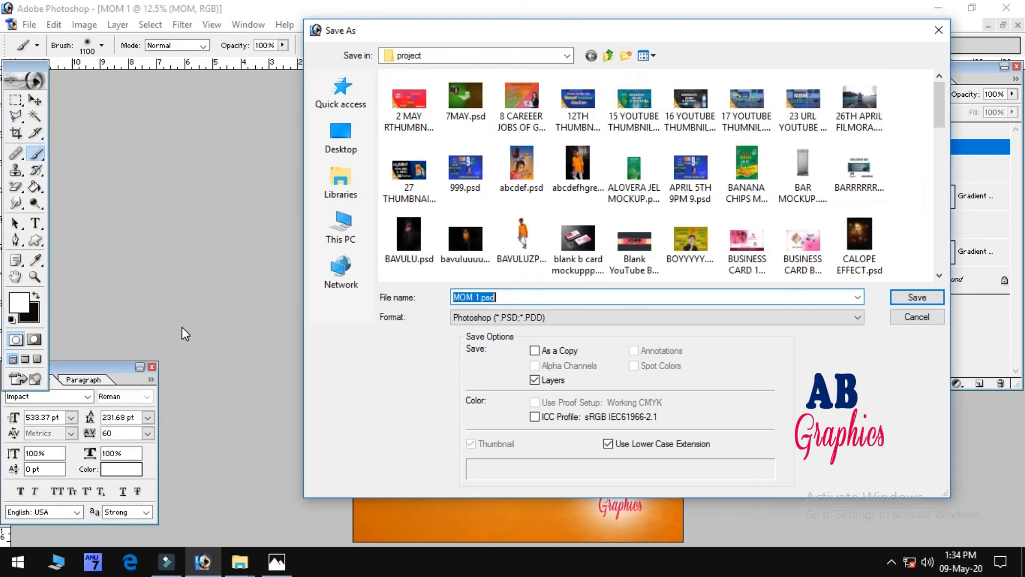
pyautogui.click(912, 300)
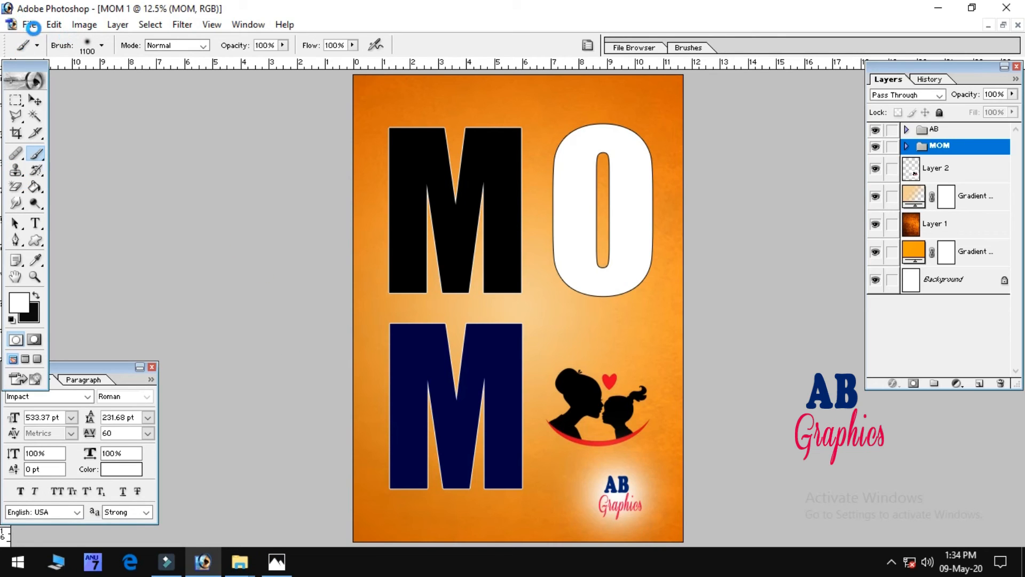
pyautogui.hotkey('ctrl', 's')
pyautogui.hotkey('ctrl', '-')
pyautogui.click(29, 24)
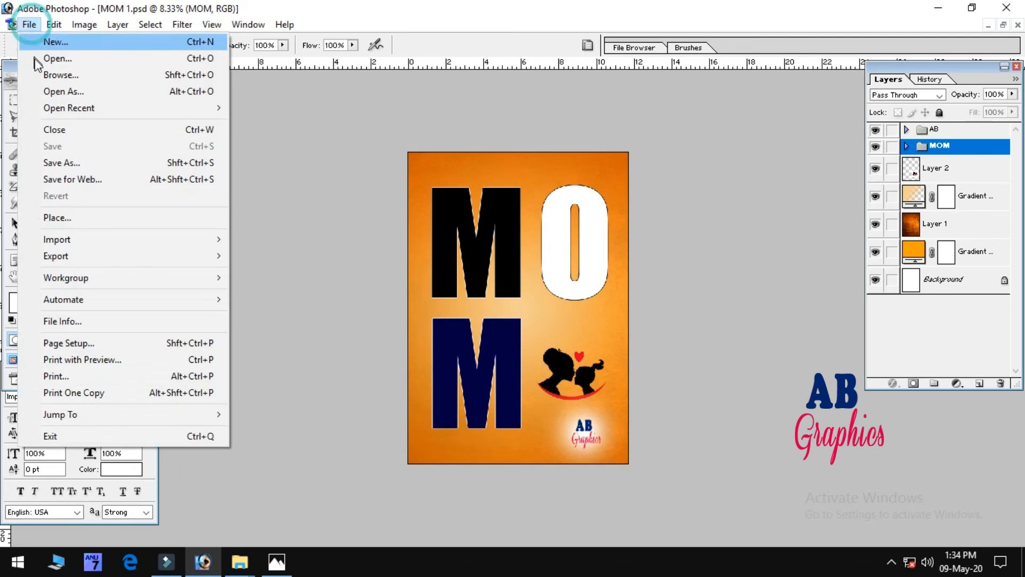
pyautogui.click(37, 60)
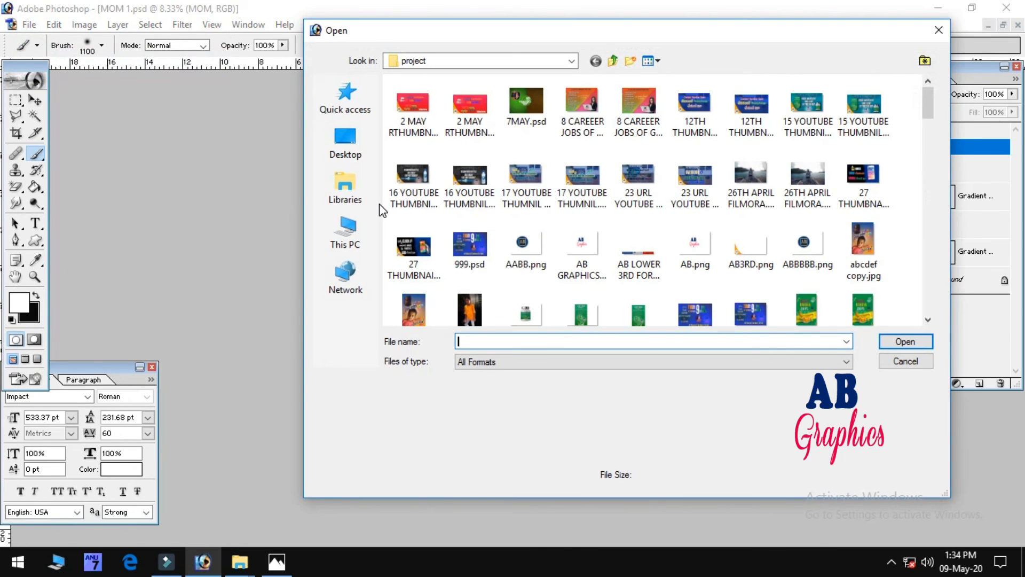
pyautogui.click(931, 362)
# - Close the images (13).jpeg texture document and restore the minimized gold crown image
pyautogui.click(1004, 26)
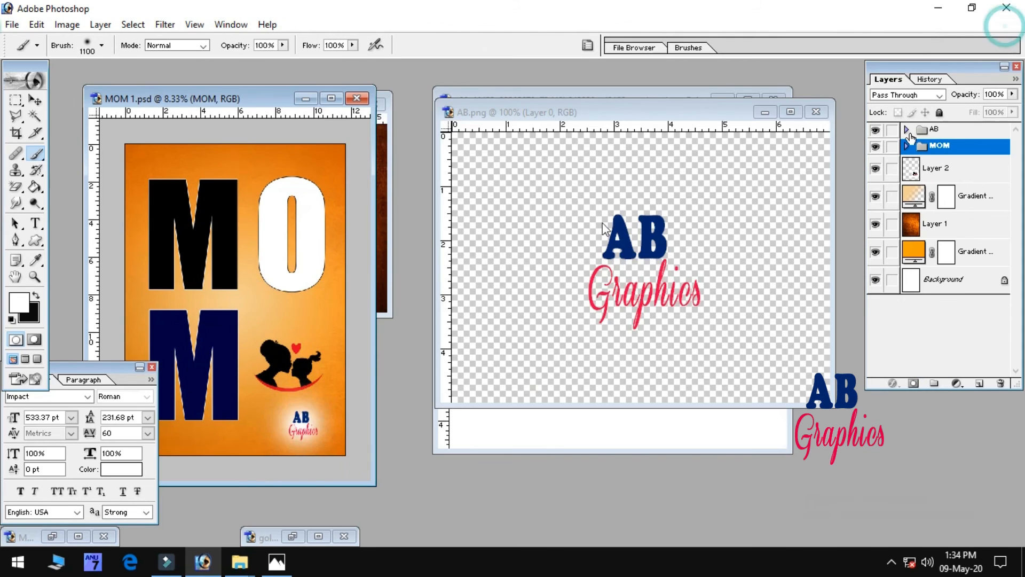
pyautogui.click(379, 238)
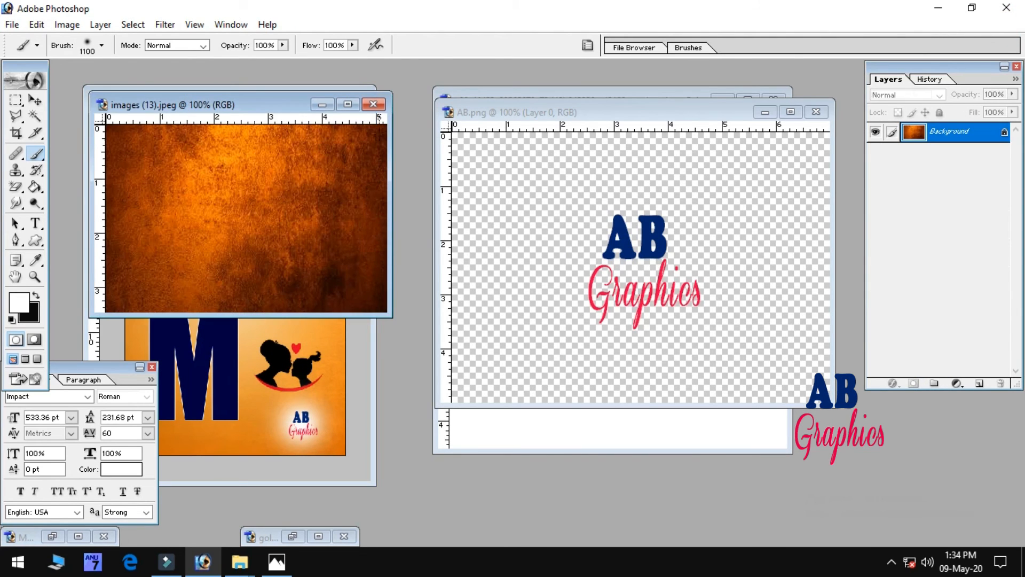
pyautogui.click(373, 100)
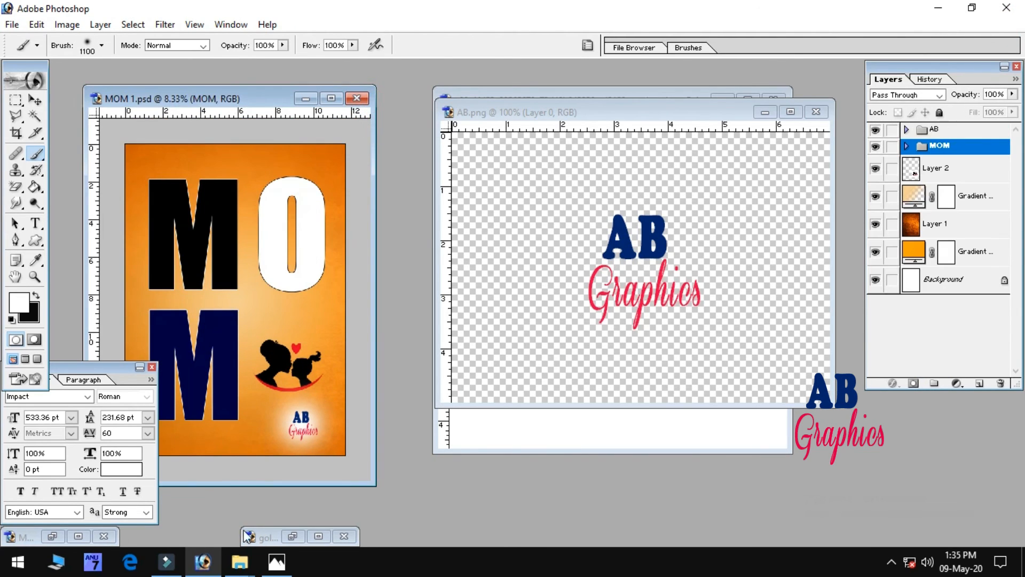
pyautogui.click(297, 531)
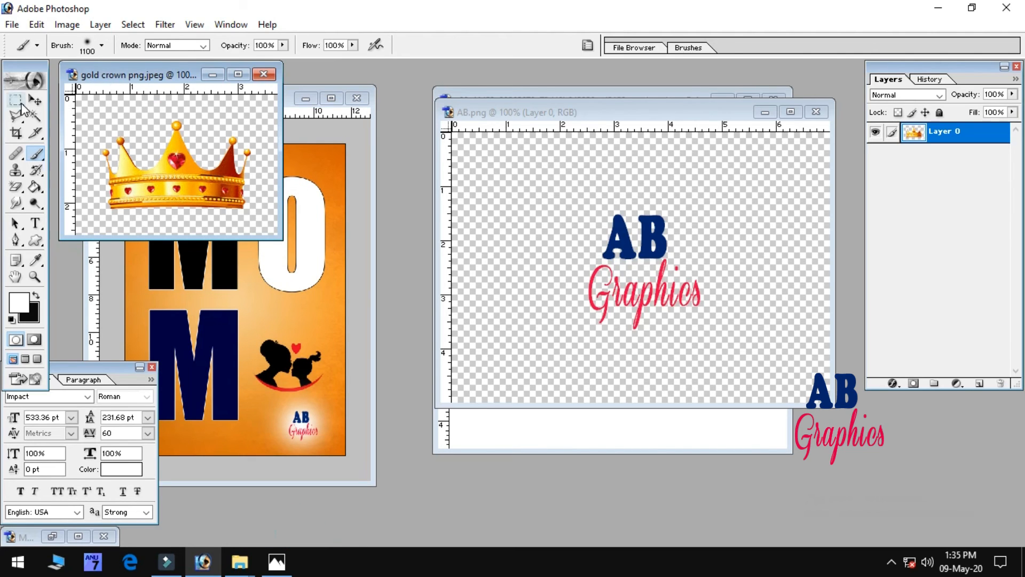
# - Copy the gold crown into the MOM 1.psd poster and scale it proportionally to about 721%
pyautogui.click(35, 100)
pyautogui.moveTo(174, 155); pyautogui.dragTo(332, 132)
pyautogui.click(335, 99)
pyautogui.hotkey('ctrl', 't')
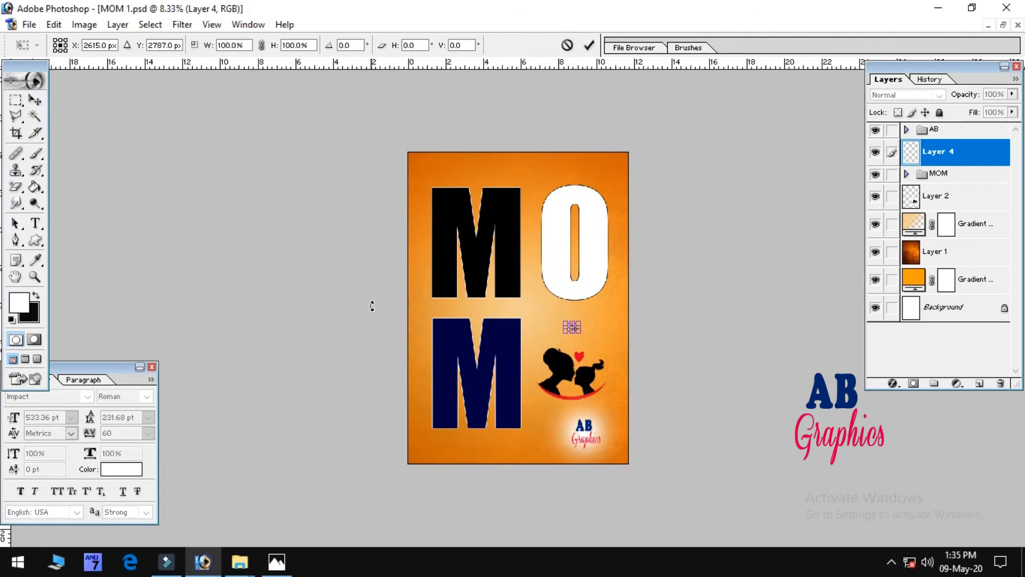
pyautogui.hotkey('ctrl', '+')
pyautogui.hotkey('ctrl', '+')
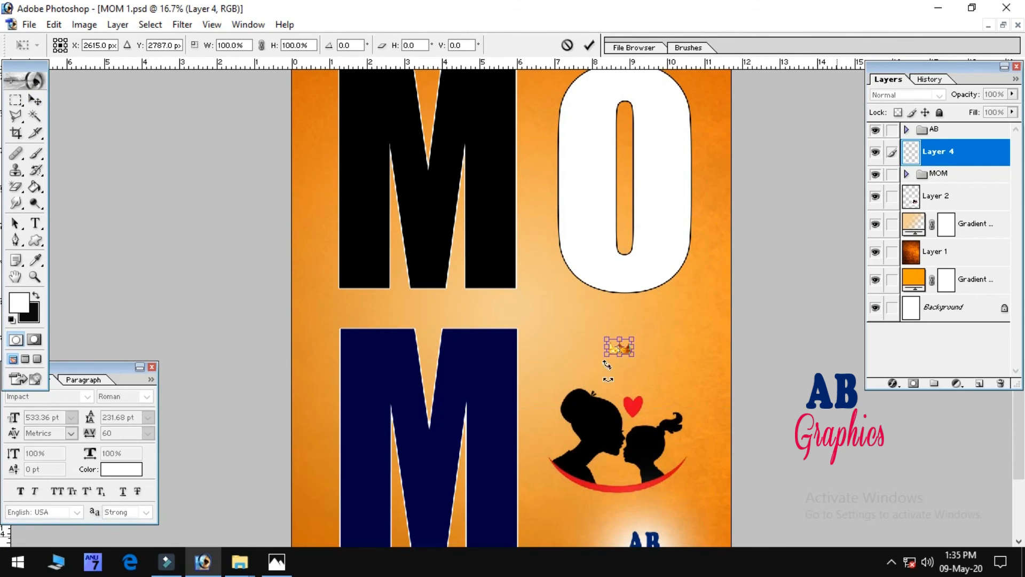
pyautogui.moveTo(664, 396); pyautogui.dragTo(695, 430)
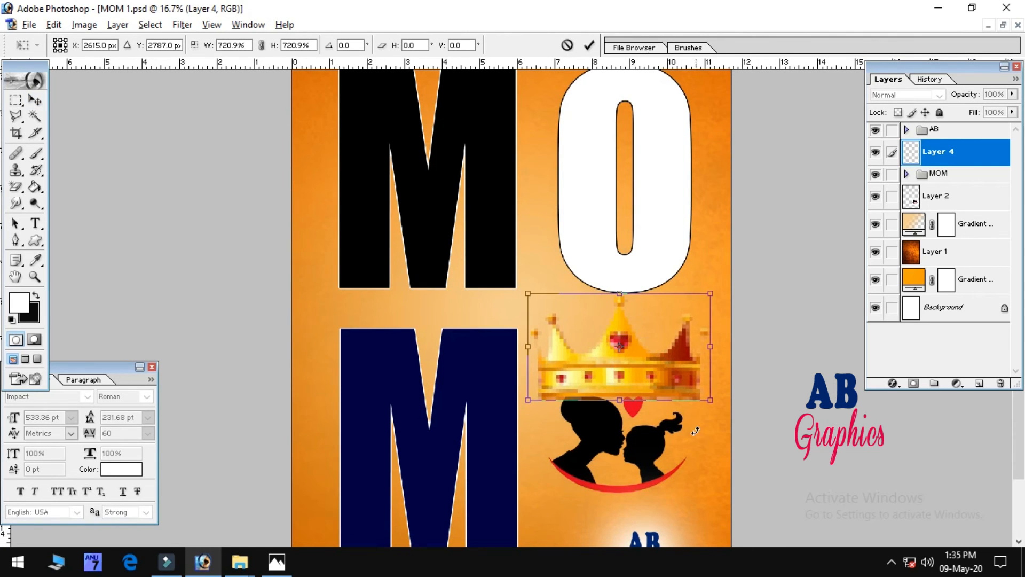
pyautogui.press('Return')
# - Place the crown on top of the black M and rotate it about -20.4°
pyautogui.moveTo(629, 334); pyautogui.dragTo(456, 102)
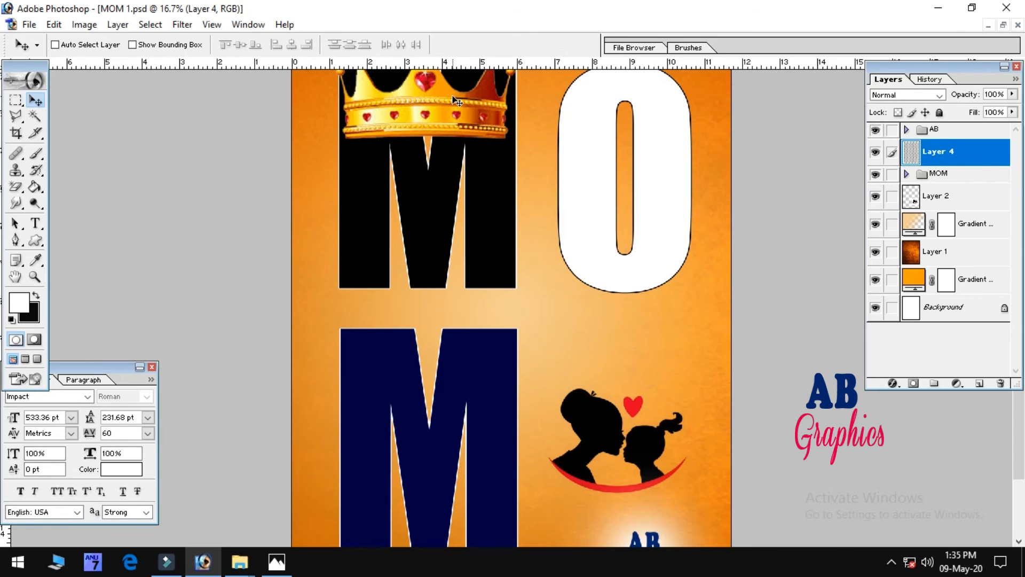
pyautogui.hotkey('ctrl', '-')
pyautogui.hotkey('ctrl', '-')
pyautogui.moveTo(490, 225); pyautogui.dragTo(467, 206)
pyautogui.hotkey('ctrl', 't')
pyautogui.moveTo(552, 226); pyautogui.dragTo(563, 215)
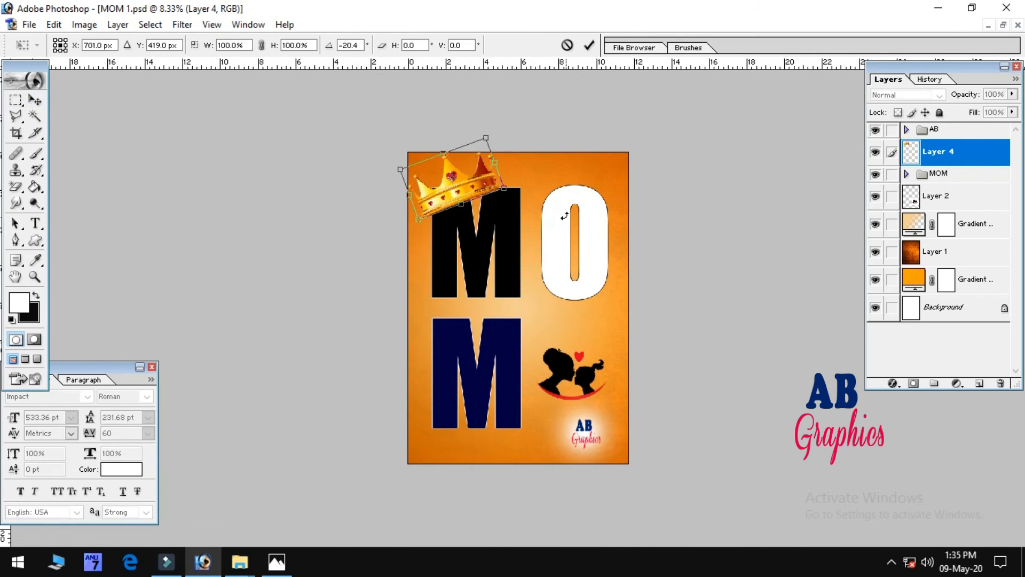
pyautogui.press('Return')
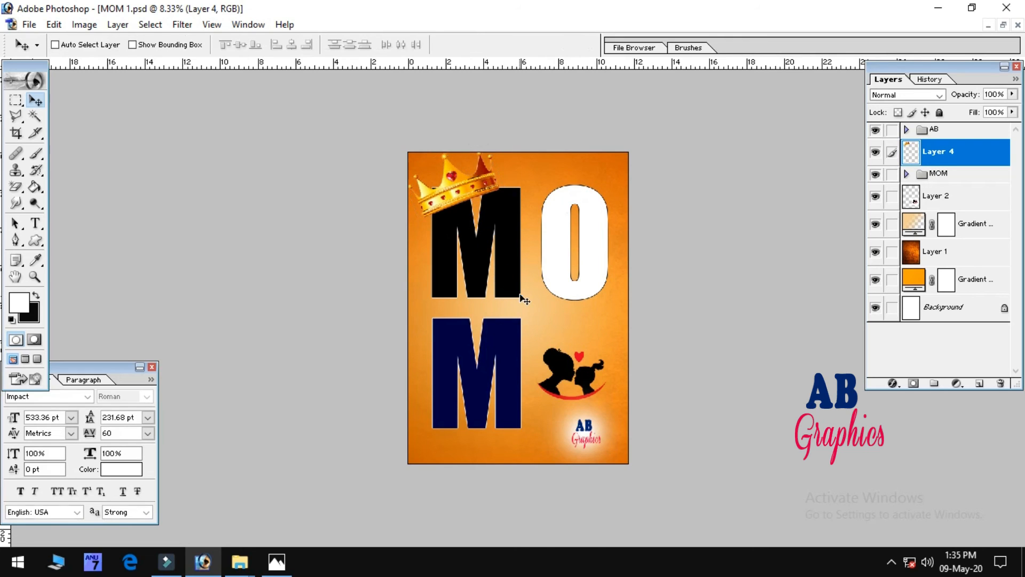
# - Nudge the tilted crown left so it sits over the black M's upper-left corner
pyautogui.hotkey('shift', 'Left')
pyautogui.hotkey('shift', 'Left')
pyautogui.hotkey('shift', 'Left')
pyautogui.hotkey('shift', 'Left')
pyautogui.hotkey('shift', 'Left')
pyautogui.hotkey('shift', 'Left')
pyautogui.hotkey('shift', 'Left')
pyautogui.hotkey('shift', 'Left')
pyautogui.hotkey('shift', 'Left')
pyautogui.hotkey('shift', 'Left')
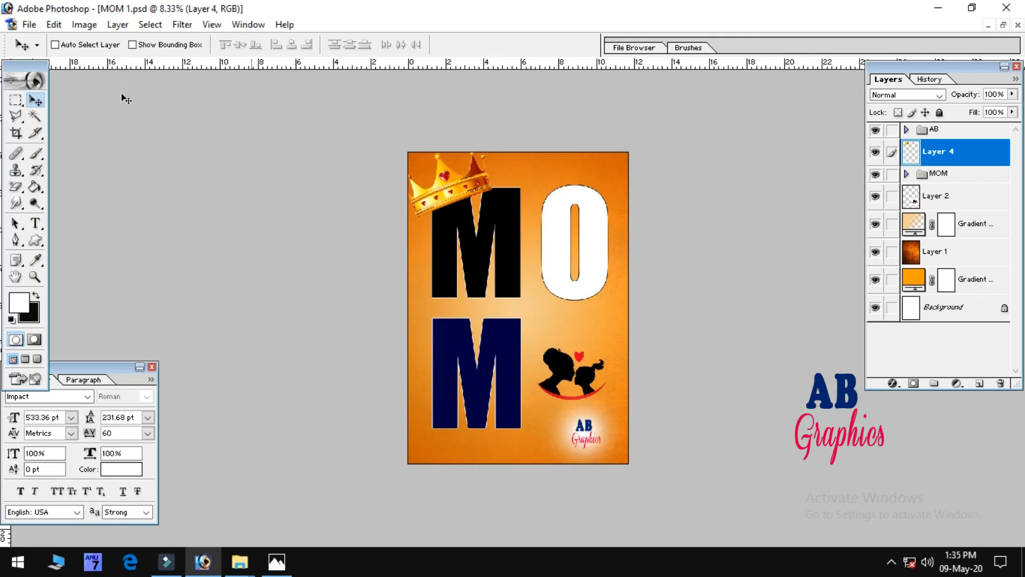
# - Save the poster's PSD and save a JPEG copy in the project folder as MOM 1.jpg at Maximum quality 12
pyautogui.click(31, 25)
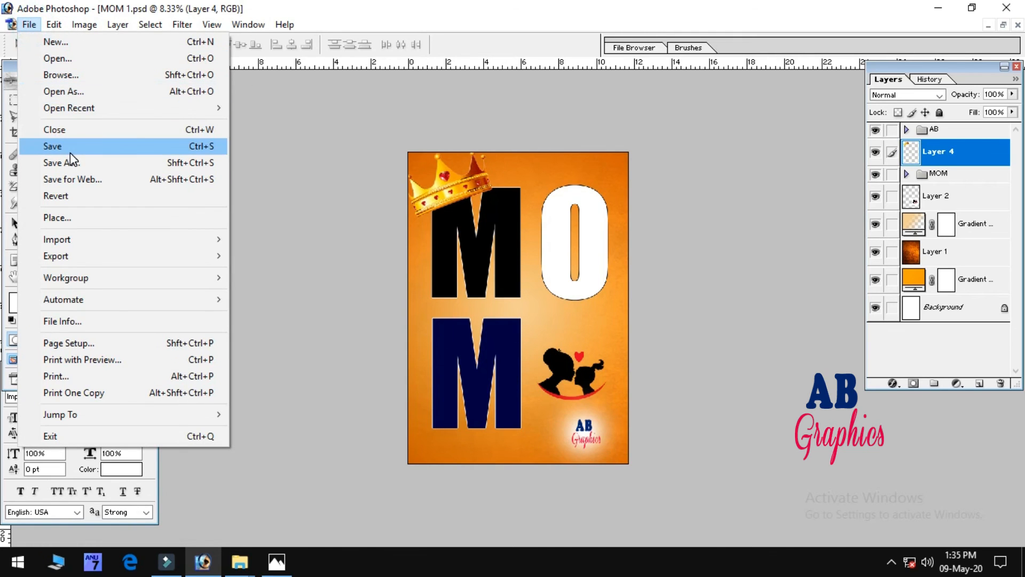
pyautogui.click(71, 150)
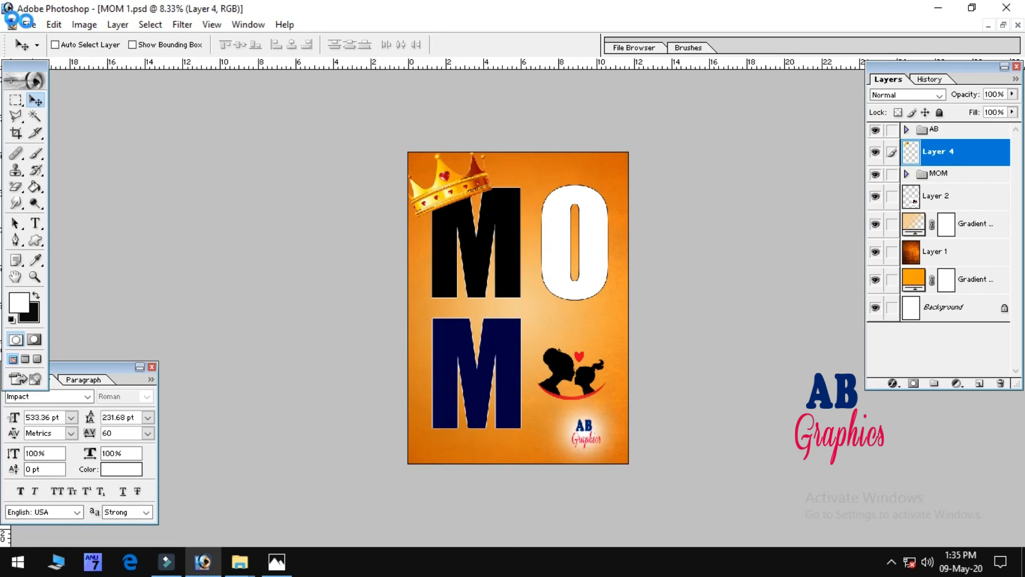
pyautogui.click(29, 26)
pyautogui.click(69, 165)
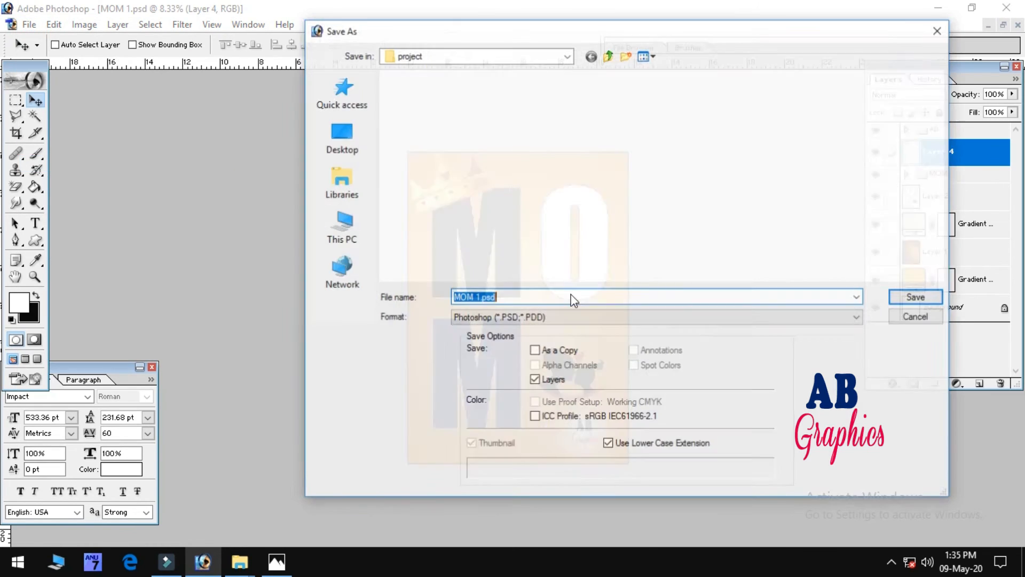
pyautogui.click(543, 319)
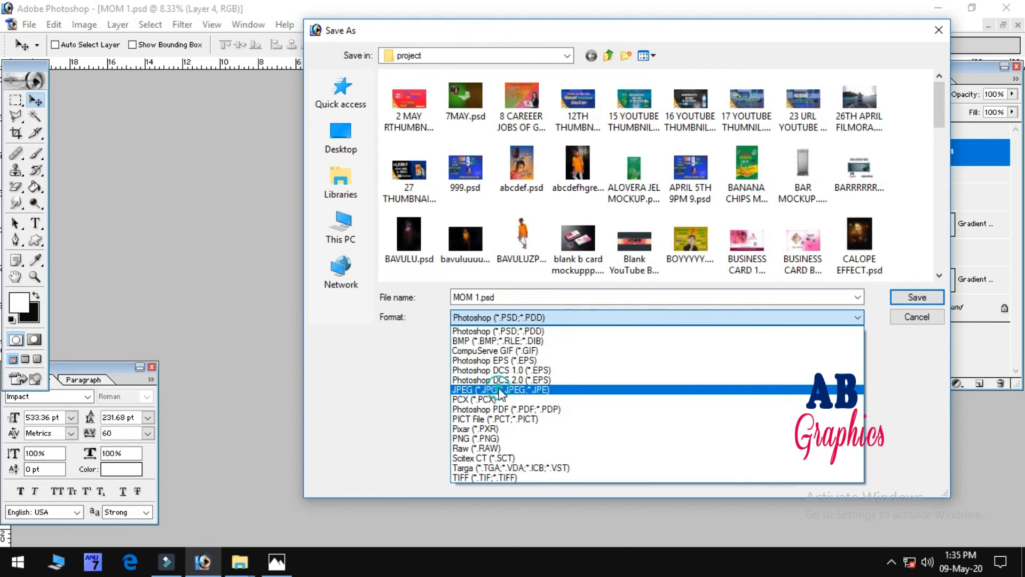
pyautogui.click(500, 389)
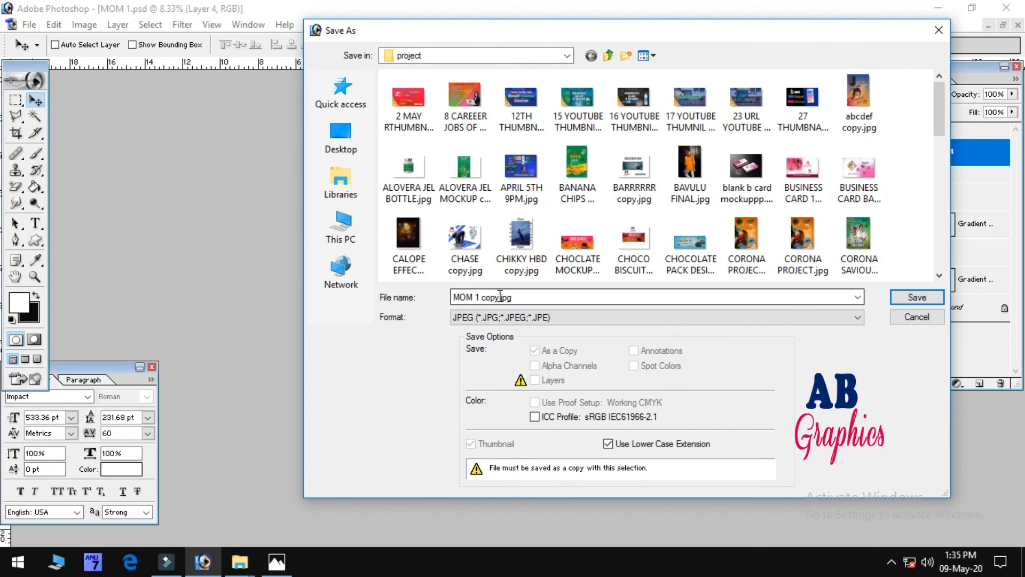
pyautogui.moveTo(500, 297); pyautogui.dragTo(483, 297)
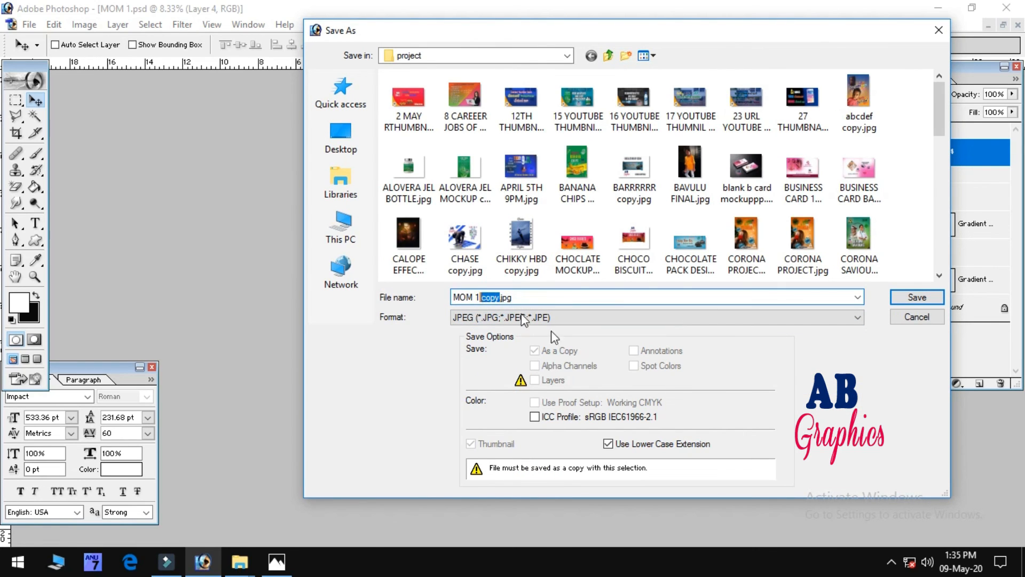
pyautogui.press('BackSpace')
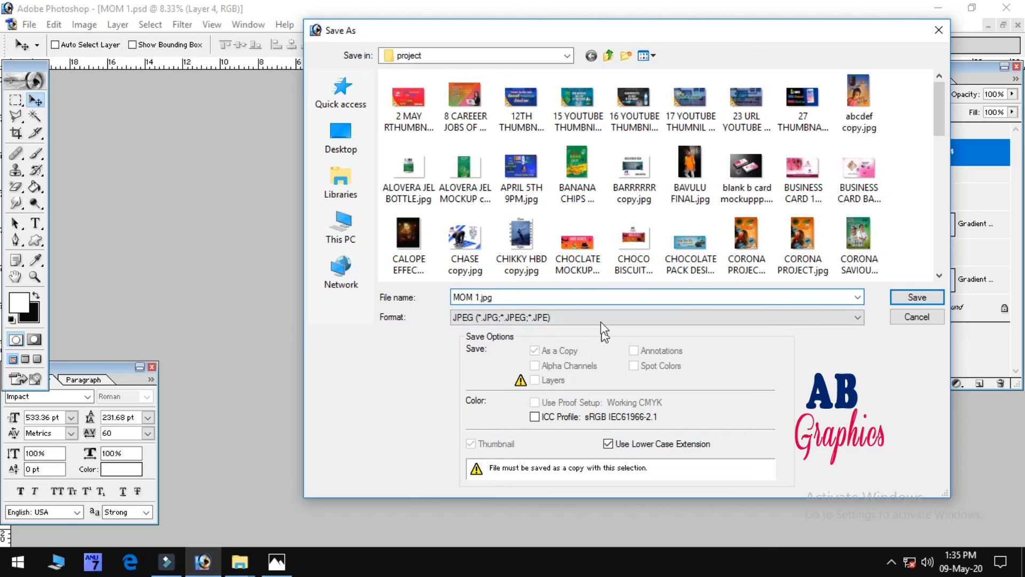
pyautogui.click(916, 297)
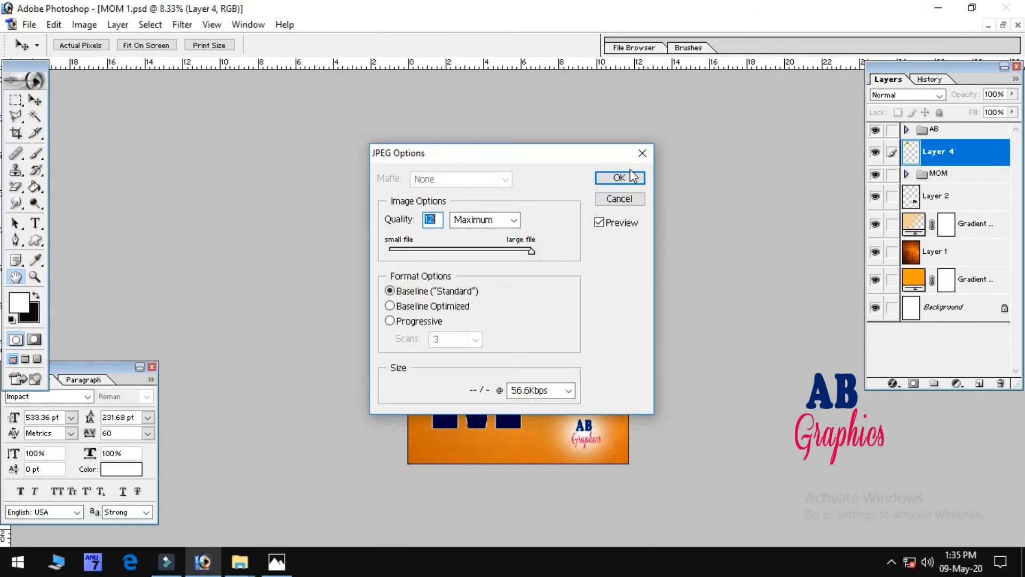
pyautogui.click(633, 177)
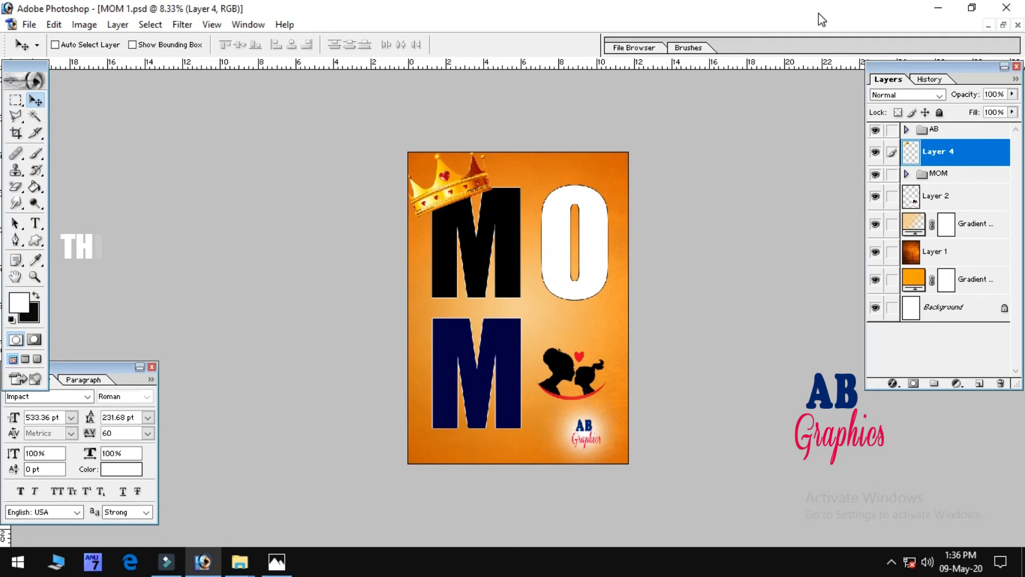
# - Close the old MOM.jpg preview and open the exported MOM 1.jpg from the project folder in File Explorer
pyautogui.click(937, 8)
pyautogui.click(1007, 11)
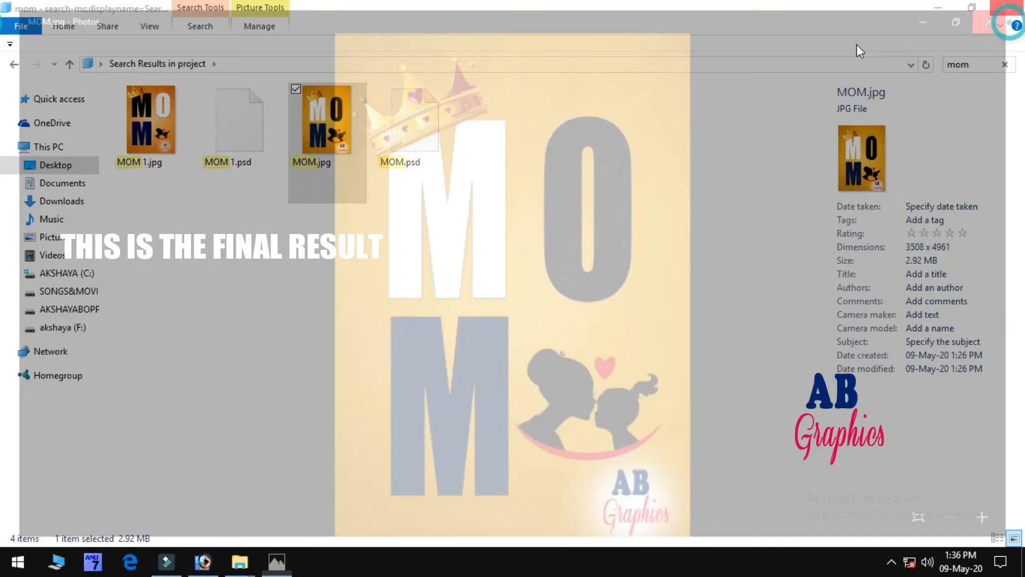
pyautogui.click(159, 122)
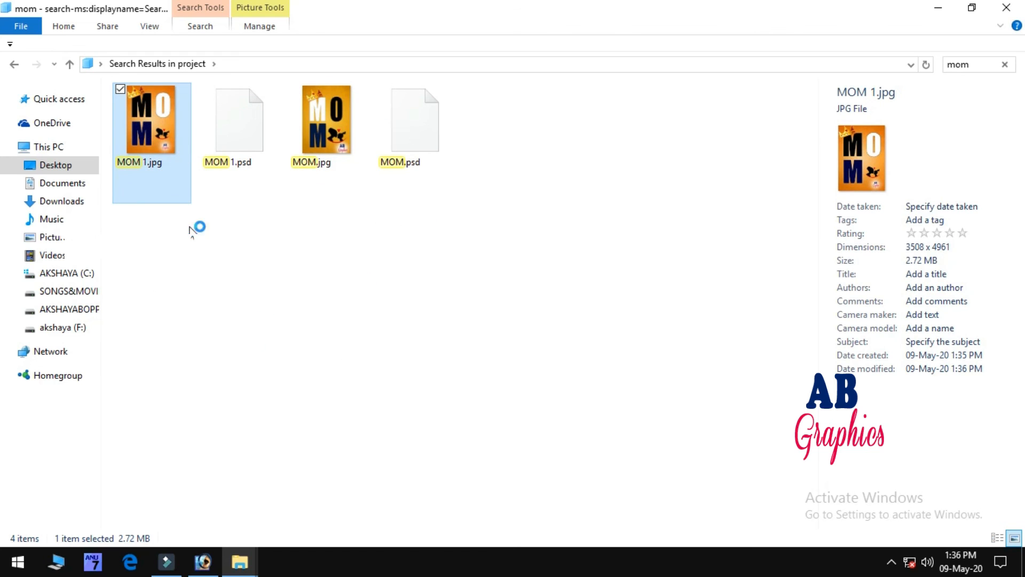